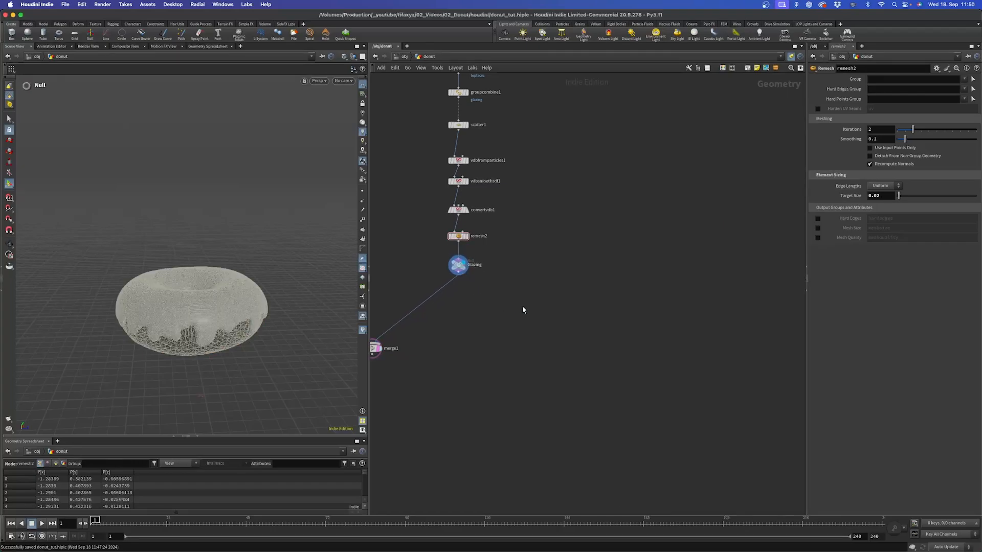
# Branch a Group Create node off the Glazing null, disabling its base group and enabling keep by normals.
pyautogui.moveTo(461, 280); pyautogui.dragTo(633, 296)
pyautogui.write('group')
pyautogui.press('Return')
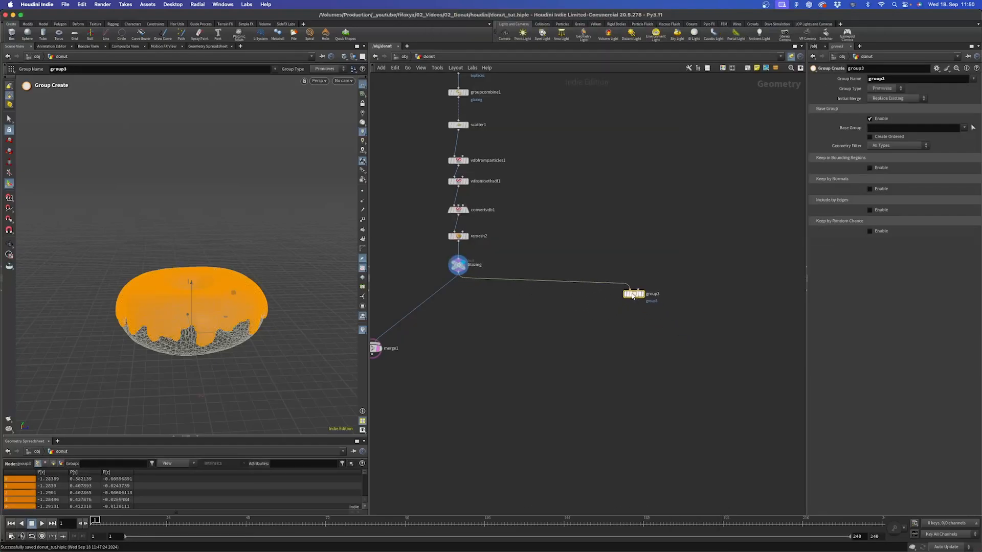
pyautogui.click(882, 118)
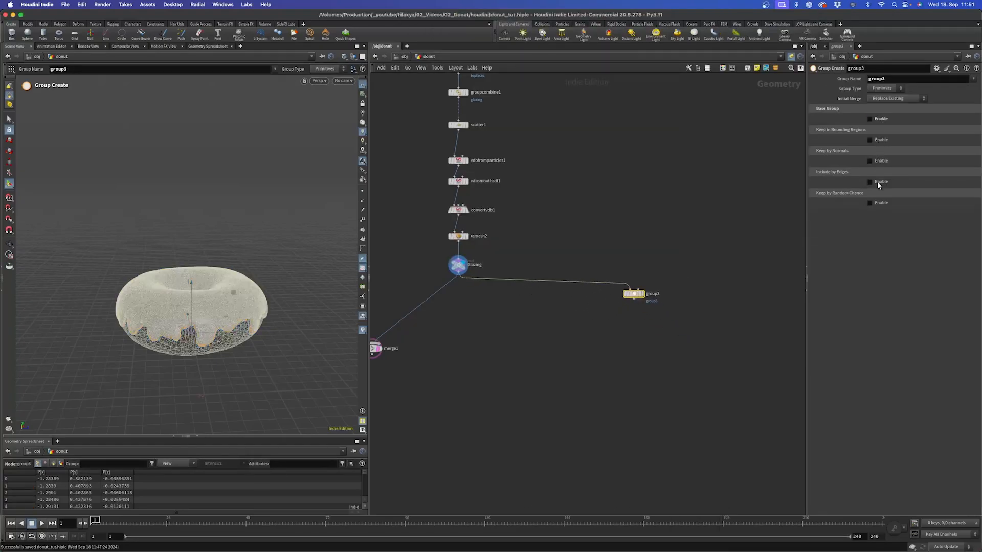
pyautogui.click(878, 162)
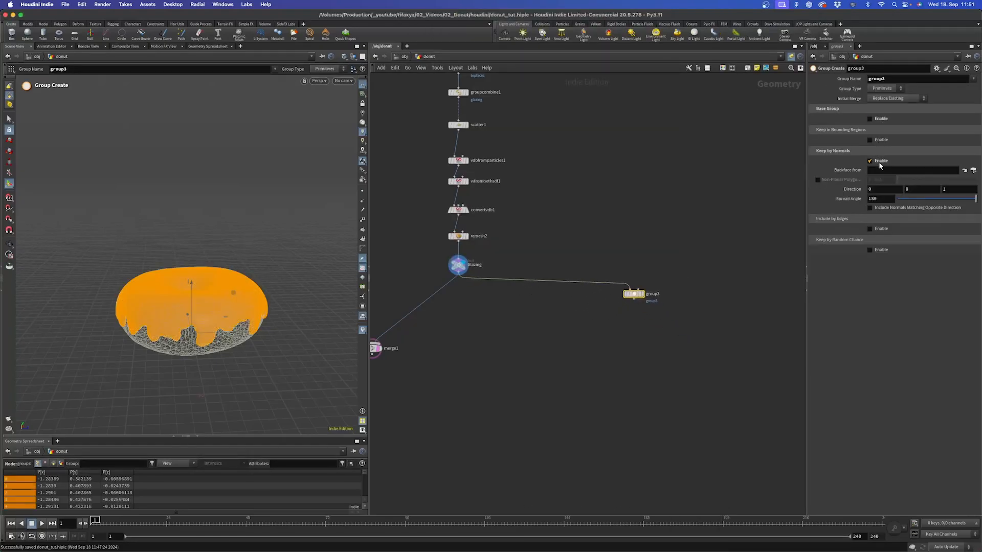
# Set the group's normal direction to 0, 1, 0 and reduce the spread angle to 63.8 to cover the donut's upper surface.
pyautogui.click(924, 190)
pyautogui.write('1')
pyautogui.press('Return')
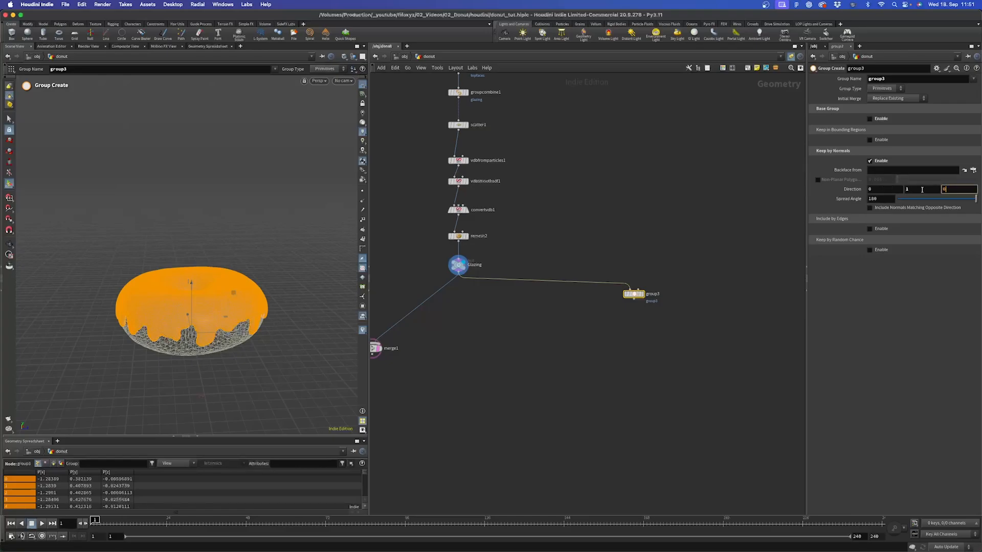
pyautogui.press('Return')
pyautogui.moveTo(978, 200); pyautogui.dragTo(925, 201)
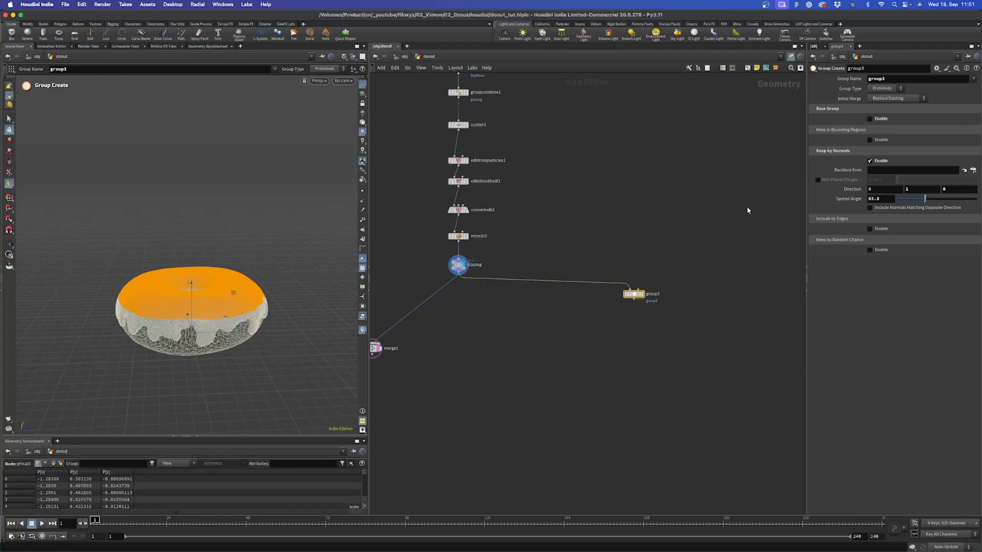
pyautogui.press('Escape')
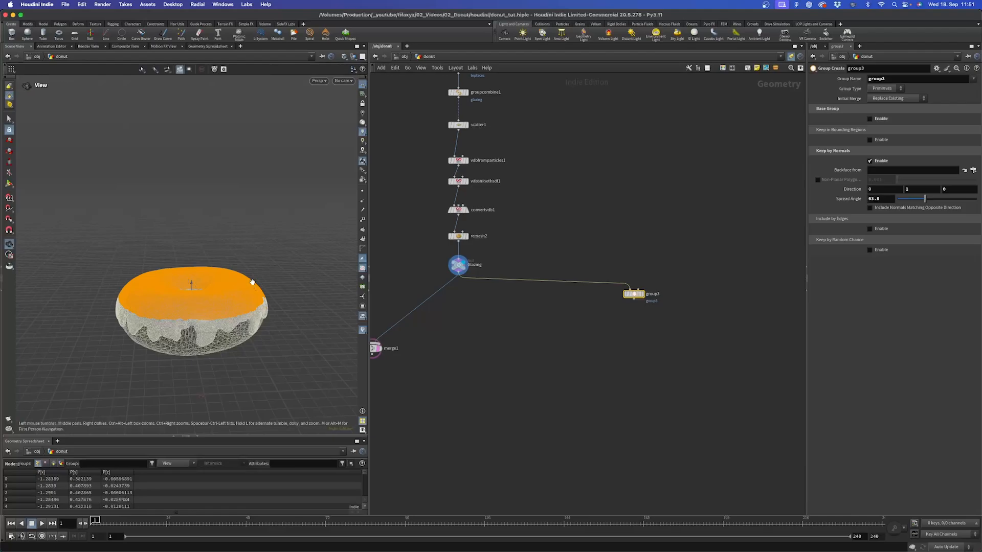
pyautogui.moveTo(193, 280)
pyautogui.mouseDown()
pyautogui.moveTo(230, 257)
pyautogui.moveTo(180, 251)
pyautogui.moveTo(160, 310)
pyautogui.moveTo(175, 274)
pyautogui.mouseUp()
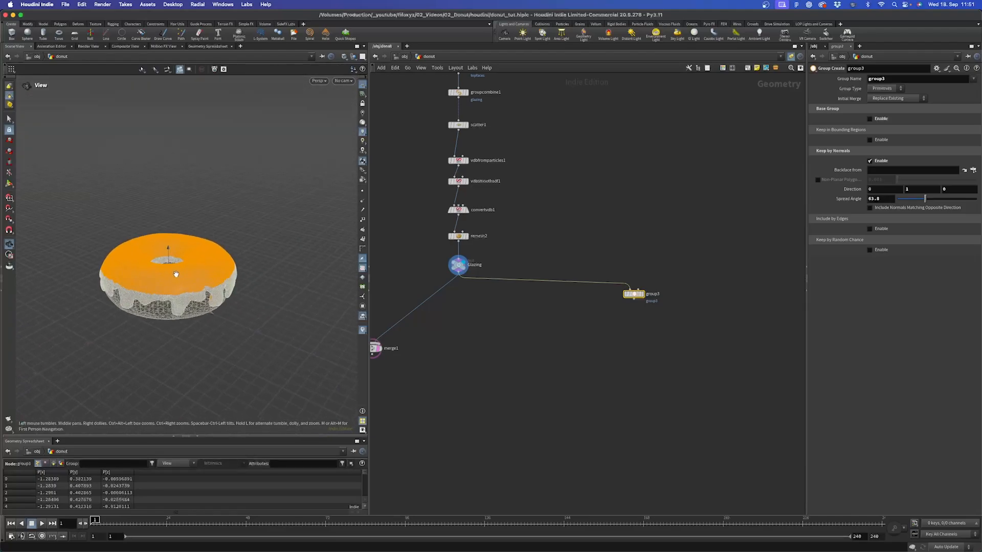
# Name the new primitive group sptinkles.
pyautogui.doubleClick(888, 77)
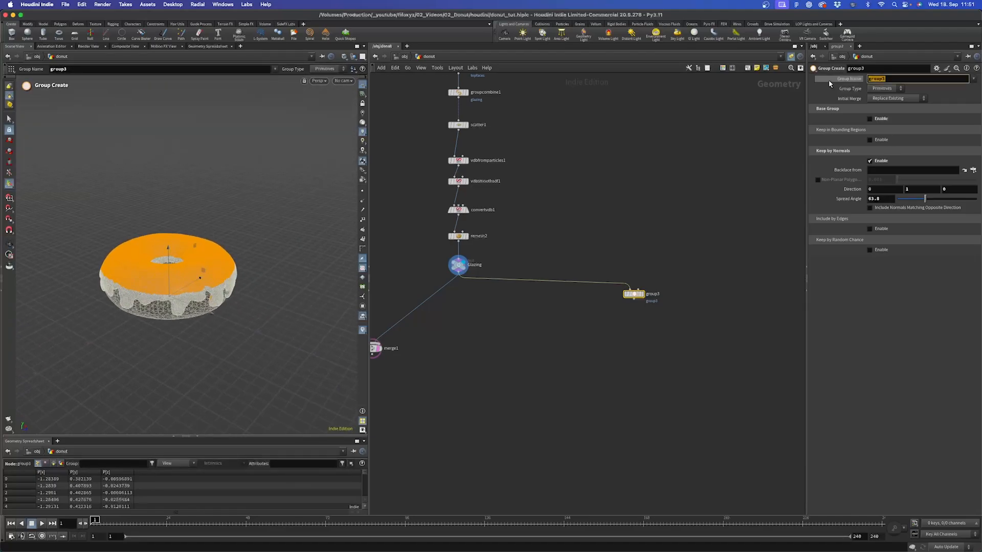
pyautogui.write('sptinkles')
pyautogui.press('Return')
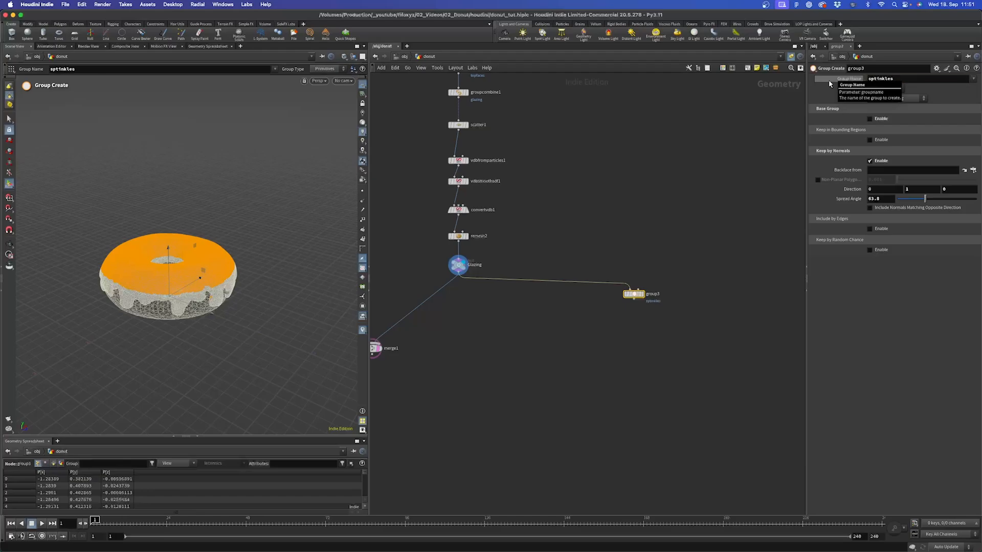
# Append a Scatter node directly below the sptinkles group node and display its output.
pyautogui.scroll(5, 636, 329)
pyautogui.moveTo(632, 273); pyautogui.dragTo(589, 253)
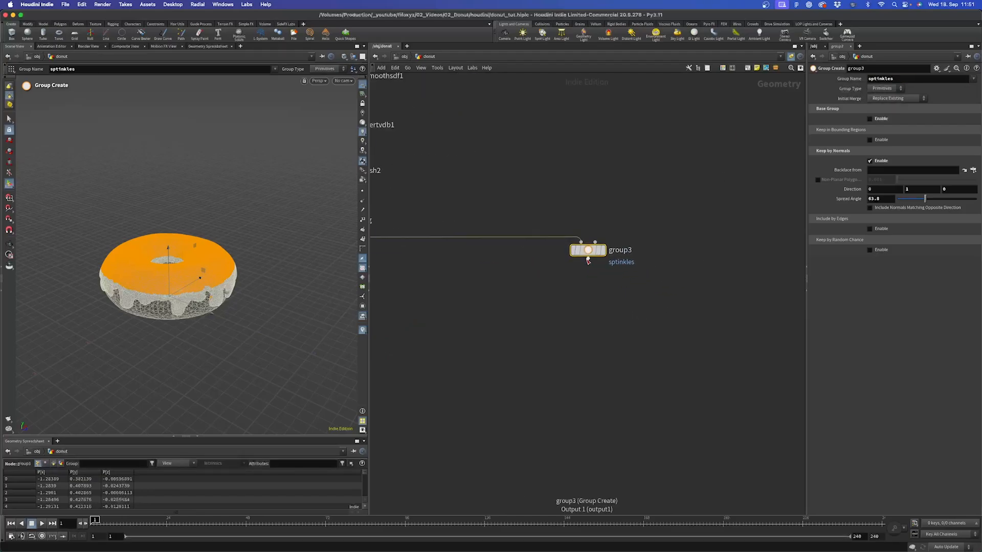
pyautogui.click(587, 258)
pyautogui.press('Tab')
pyautogui.write('scatt')
pyautogui.press('Return')
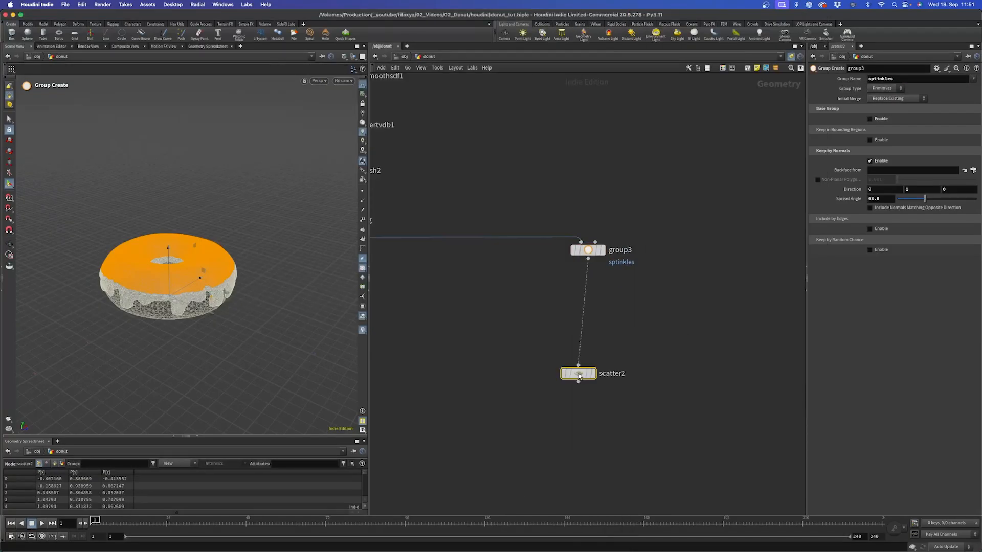
pyautogui.moveTo(598, 378); pyautogui.dragTo(594, 336)
pyautogui.click(604, 351)
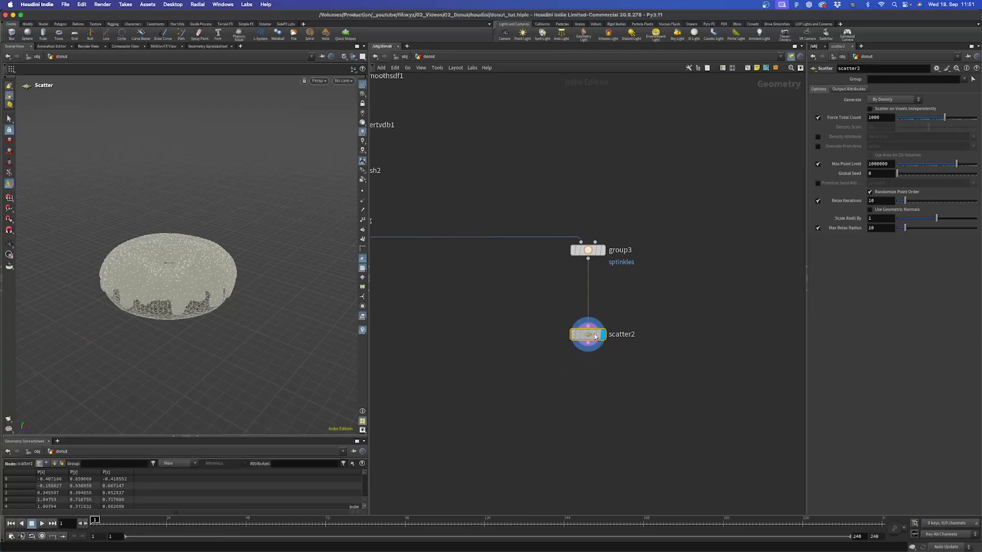
# Restrict the scatter to the sptinkles group, keeping generation by density.
pyautogui.keyDown('alt'); pyautogui.moveTo(269, 280); pyautogui.dragTo(182, 281); pyautogui.keyUp('alt')
pyautogui.keyDown('alt'); pyautogui.moveTo(182, 281); pyautogui.dragTo(217, 269, button='right'); pyautogui.keyUp('alt')
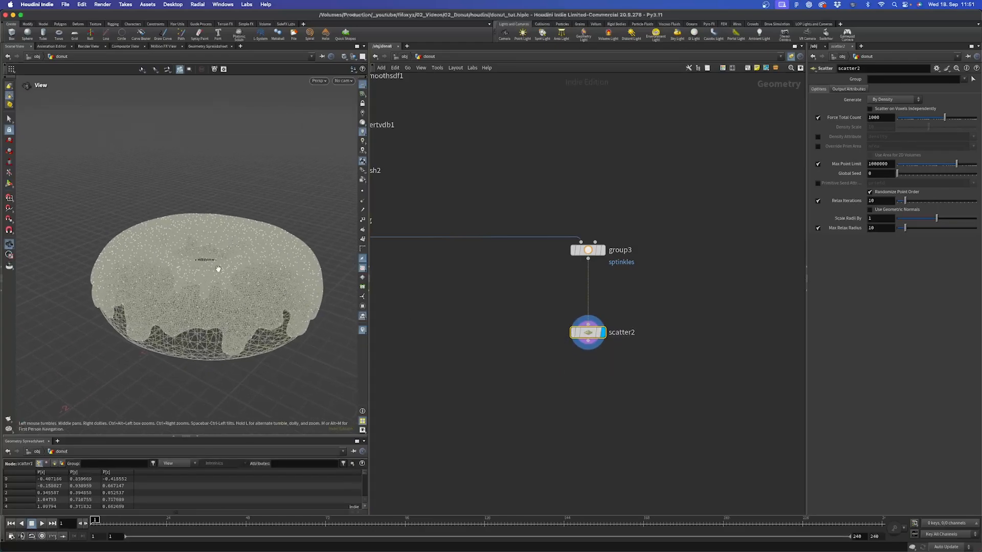
pyautogui.moveTo(217, 270)
pyautogui.keyDown('alt'); pyautogui.mouseDown()
pyautogui.moveTo(223, 252)
pyautogui.moveTo(219, 268)
pyautogui.mouseUp(); pyautogui.keyUp('alt')
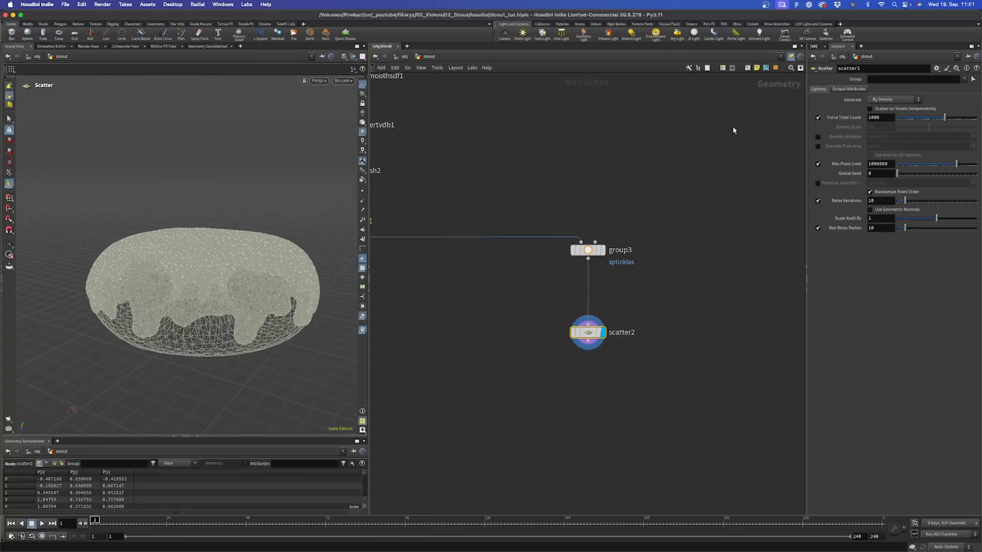
pyautogui.click(889, 101)
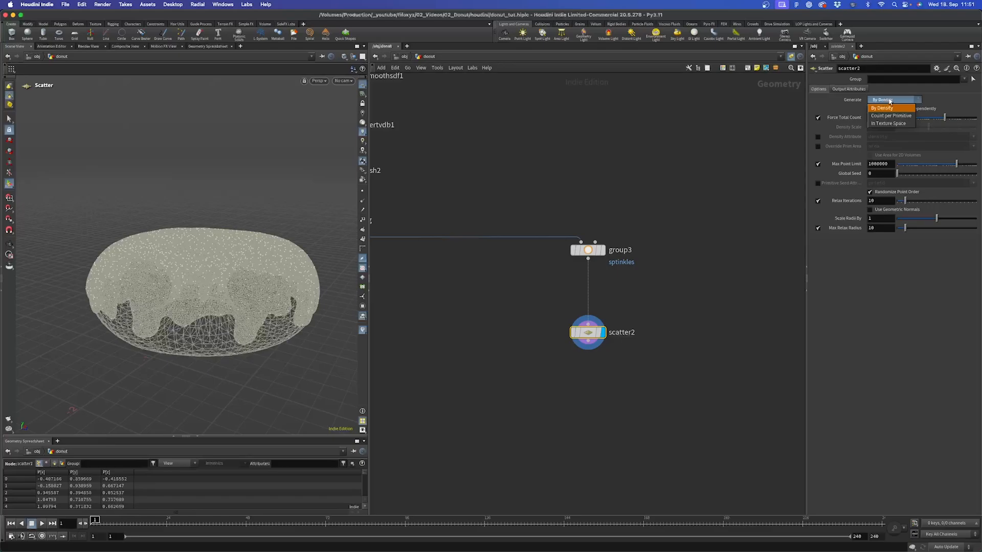
pyautogui.click(964, 79)
pyautogui.click(953, 91)
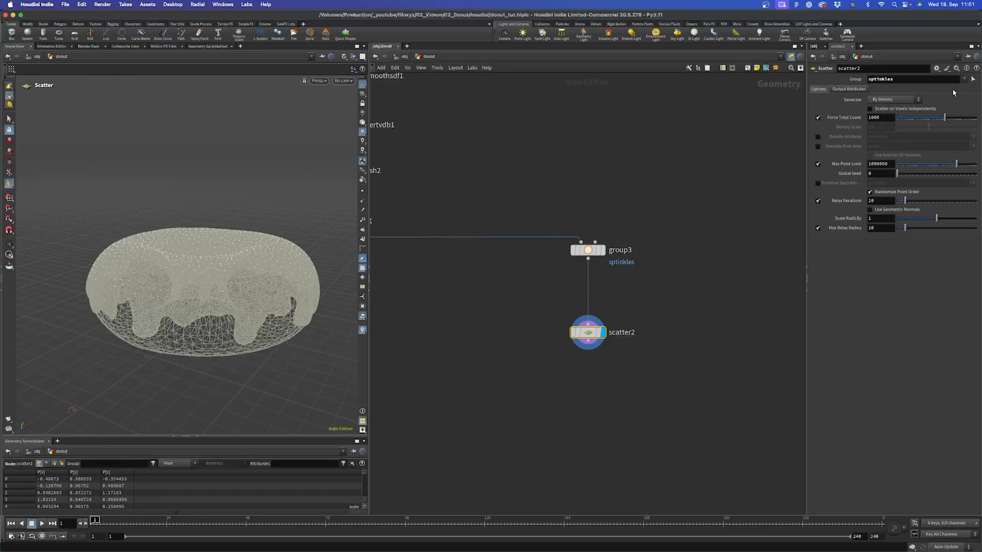
# Show points in the viewport and examine the scattered distribution on the glazing.
pyautogui.press('Escape')
pyautogui.moveTo(210, 255); pyautogui.dragTo(171, 254)
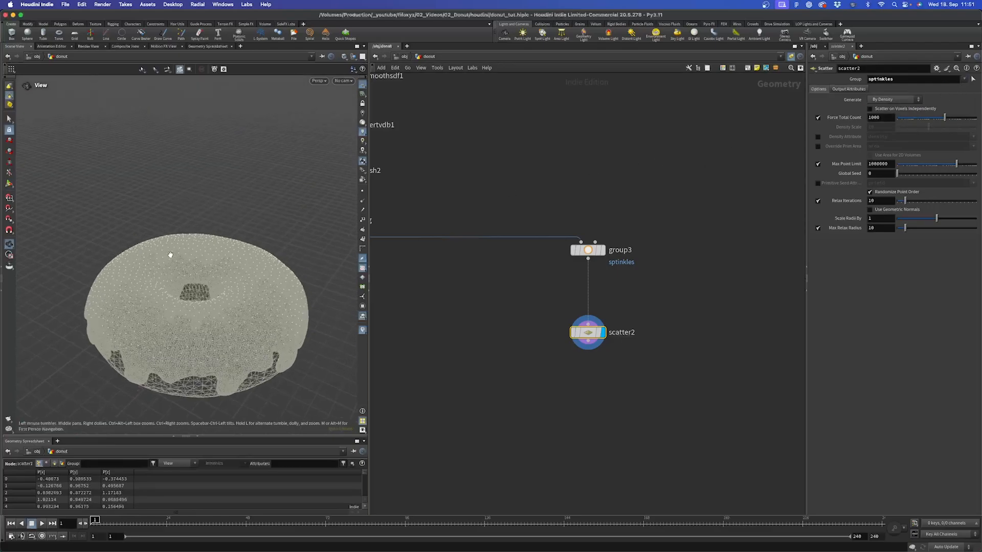
pyautogui.press('Return')
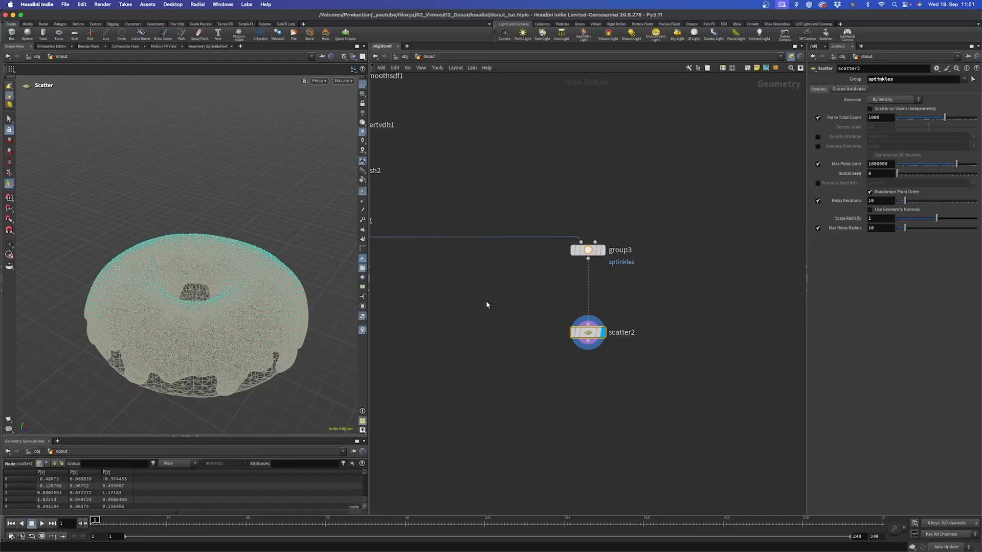
pyautogui.press('Escape')
pyautogui.moveTo(197, 267); pyautogui.dragTo(219, 219)
pyautogui.press('Return')
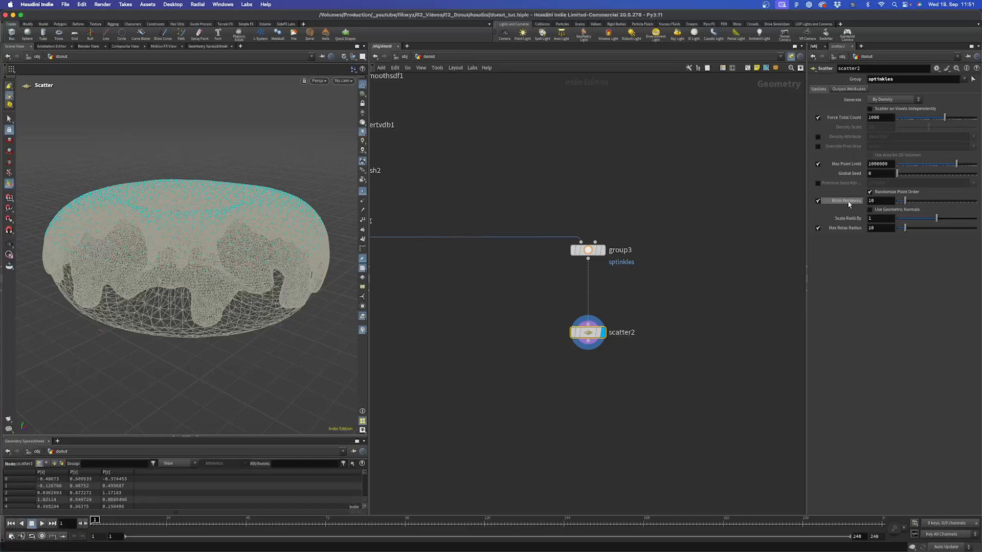
# Set the scatter's relax iterations to 0 and check the point distribution around the donut.
pyautogui.moveTo(903, 203); pyautogui.dragTo(897, 202)
pyautogui.press('Escape')
pyautogui.moveTo(142, 203); pyautogui.dragTo(144, 223)
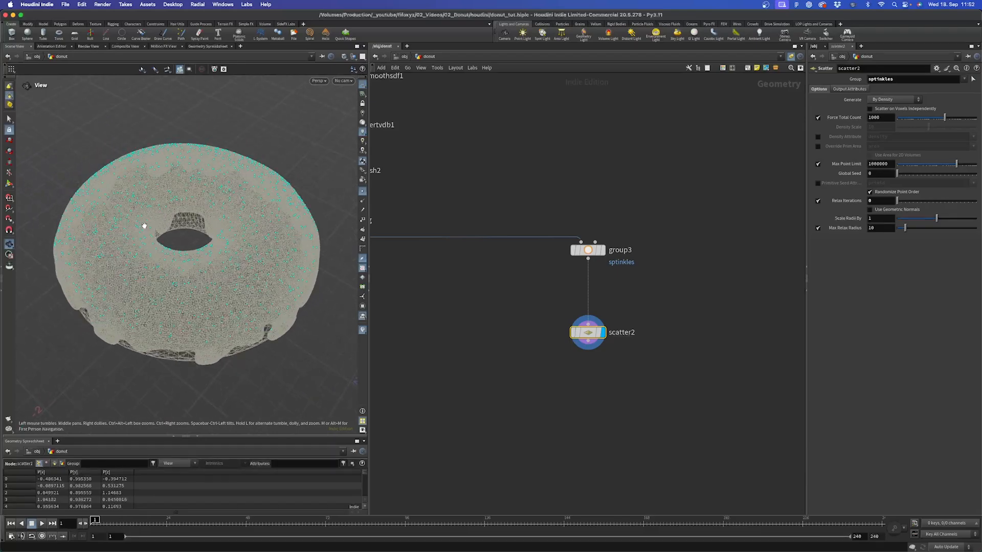
pyautogui.press('Return')
pyautogui.press('Escape')
pyautogui.moveTo(193, 197); pyautogui.dragTo(221, 215)
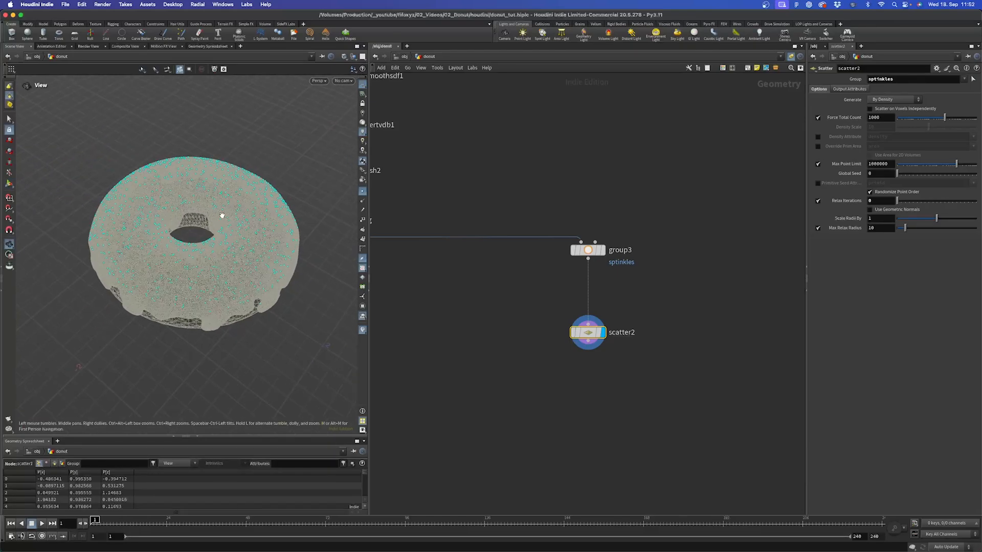
pyautogui.moveTo(192, 251); pyautogui.dragTo(228, 267)
pyautogui.press('Return')
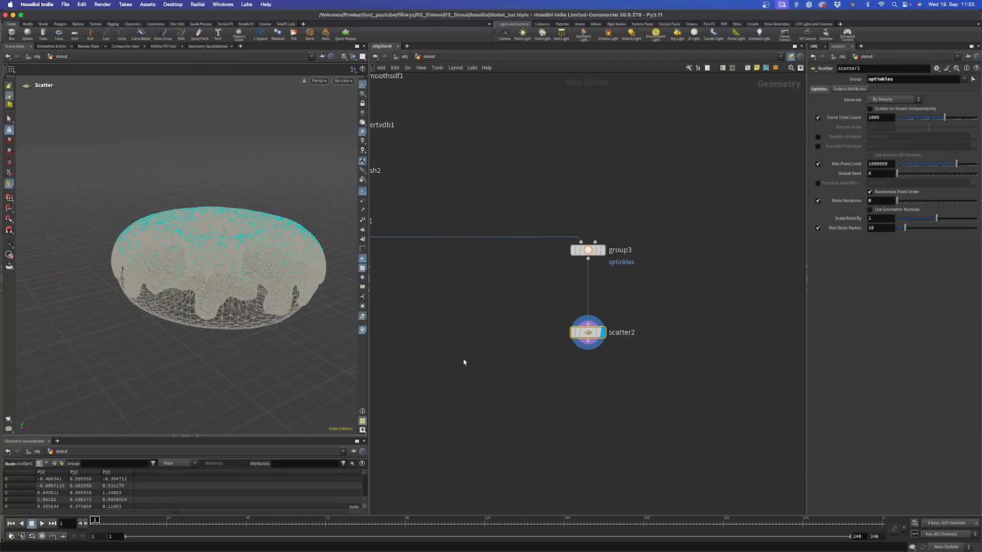
# Add a Line node beside the scatter node and display its output.
pyautogui.moveTo(482, 432); pyautogui.dragTo(527, 306, button='middle')
pyautogui.press('Tab')
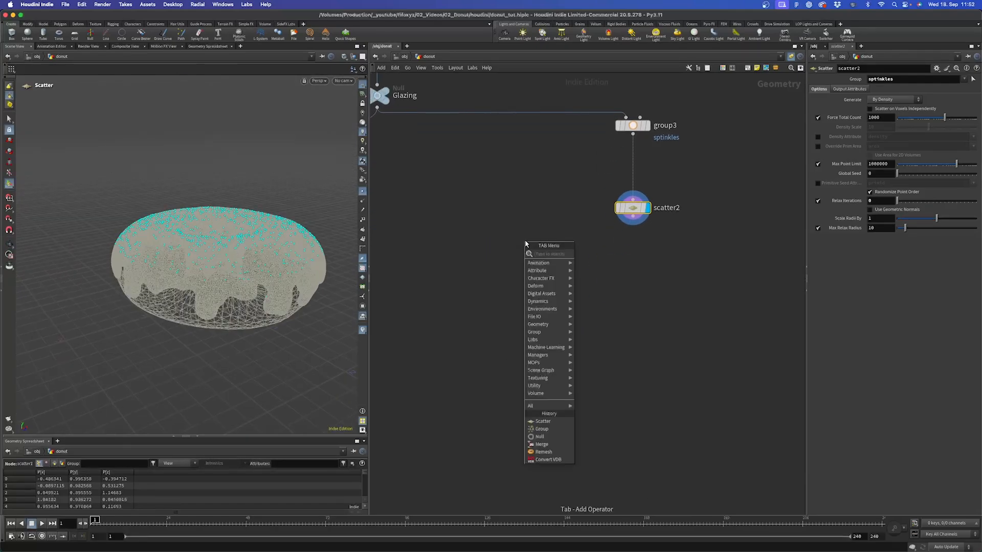
pyautogui.write('line')
pyautogui.press('Return')
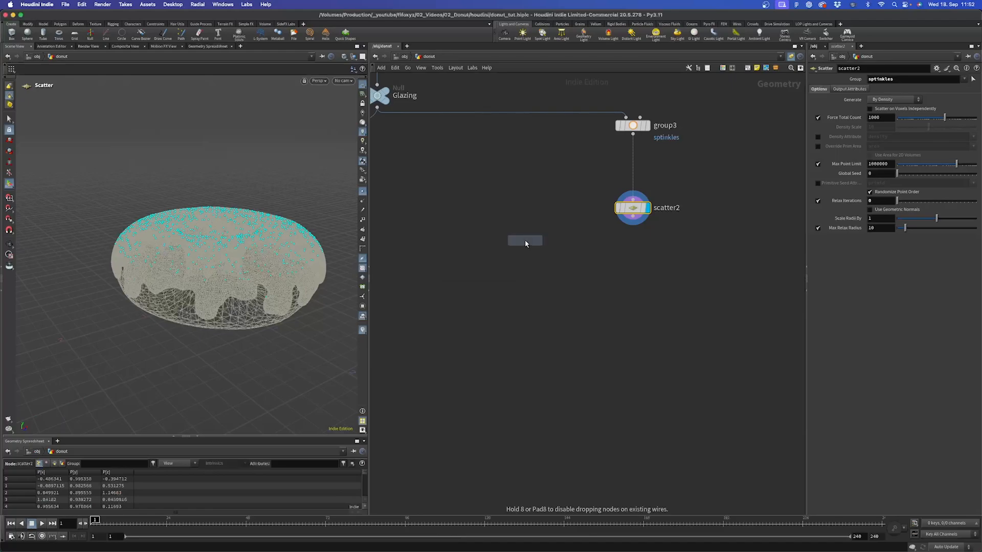
pyautogui.click(466, 217)
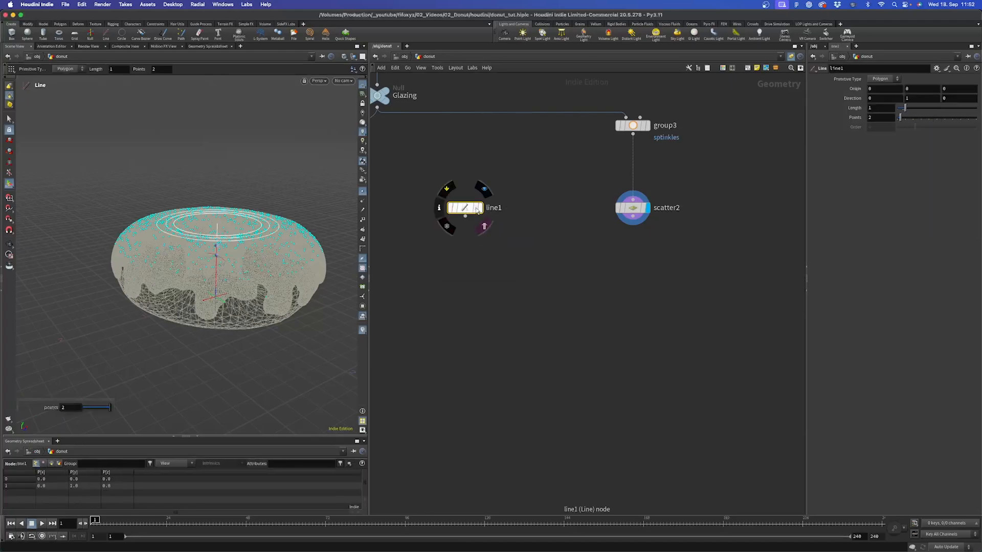
pyautogui.click(479, 209)
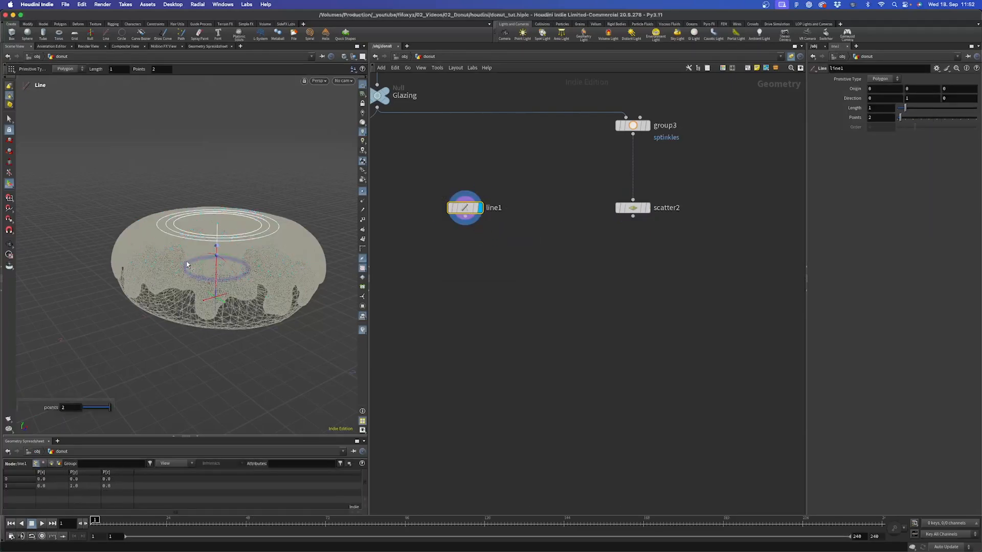
# Hide other objects and the donut's wireframe overlay so that only the line is displayed.
pyautogui.click(354, 56)
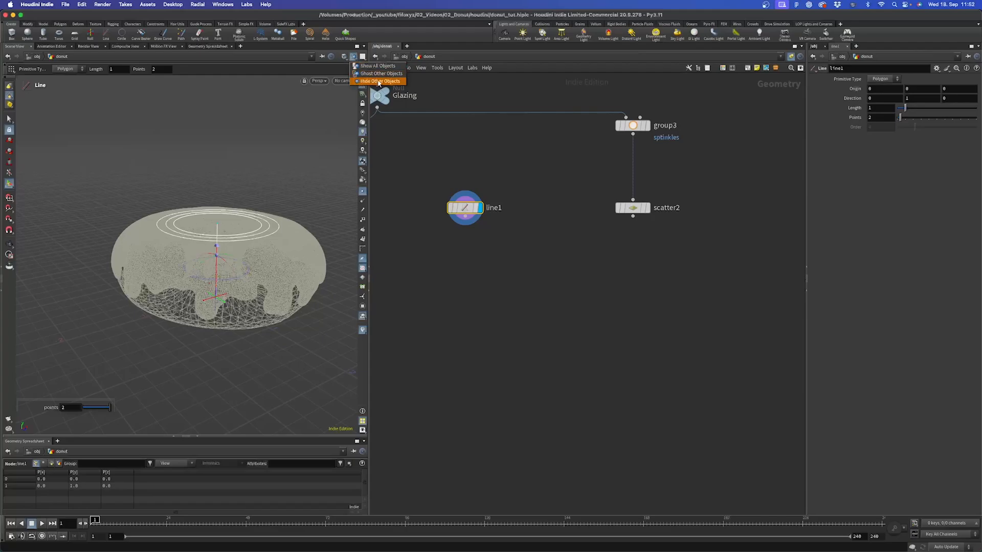
pyautogui.click(371, 81)
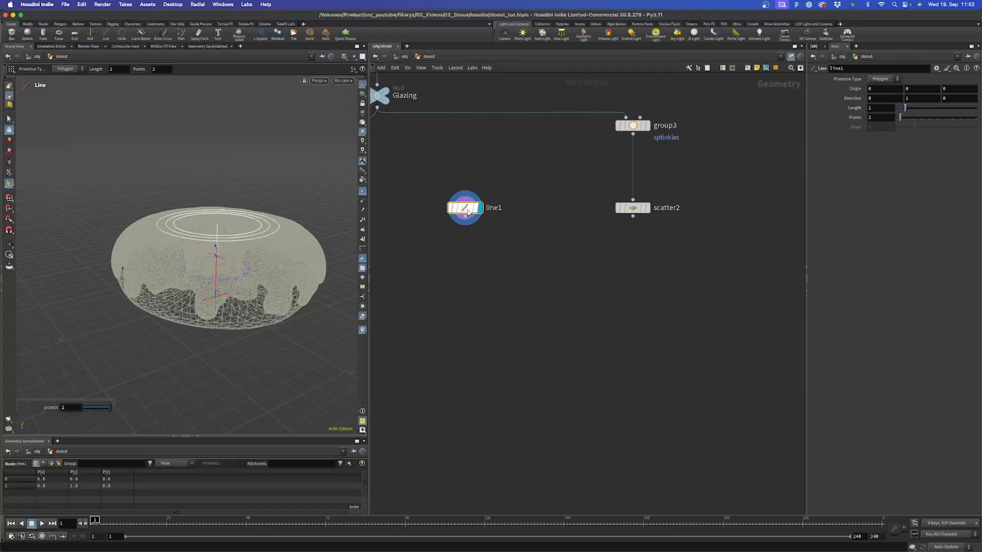
pyautogui.press('Escape')
pyautogui.moveTo(164, 224); pyautogui.dragTo(202, 250, button='right')
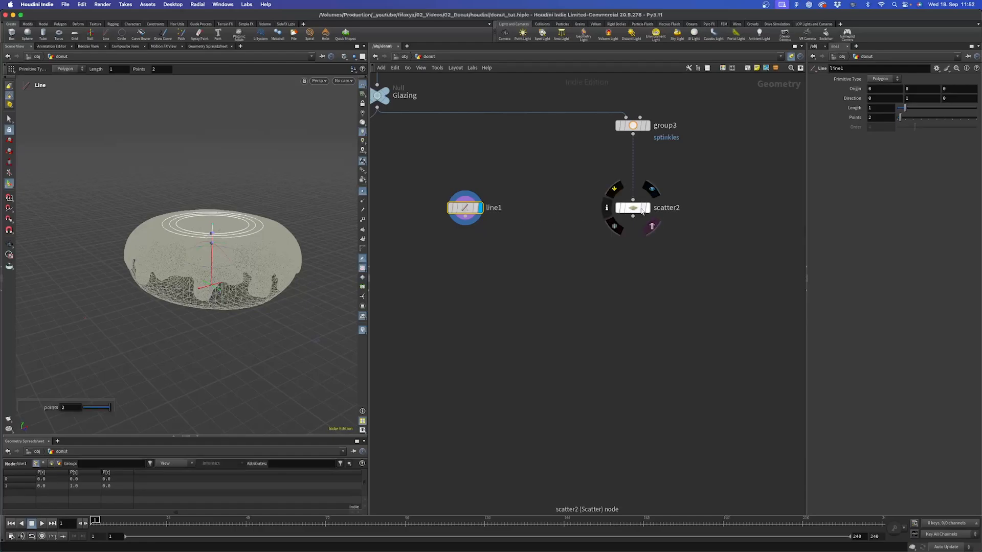
pyautogui.click(648, 226)
pyautogui.press('space')
pyautogui.scroll(5, 205, 259)
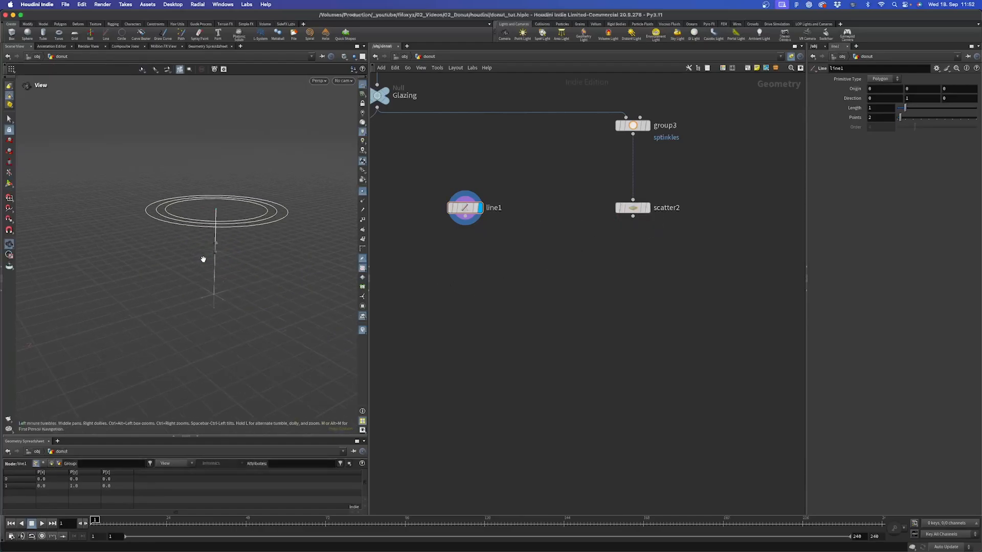
pyautogui.moveTo(215, 270); pyautogui.dragTo(270, 273)
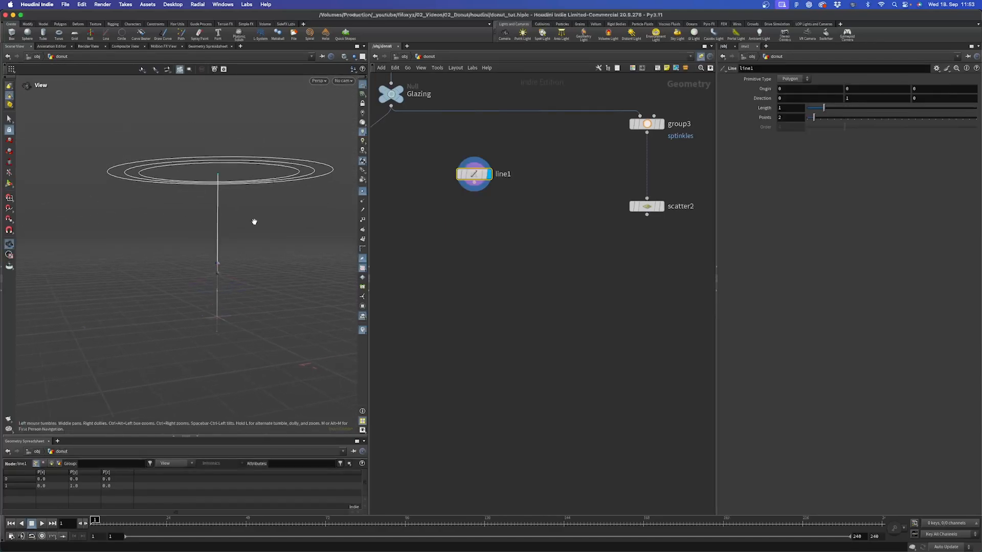
pyautogui.scroll(-3, 257, 223)
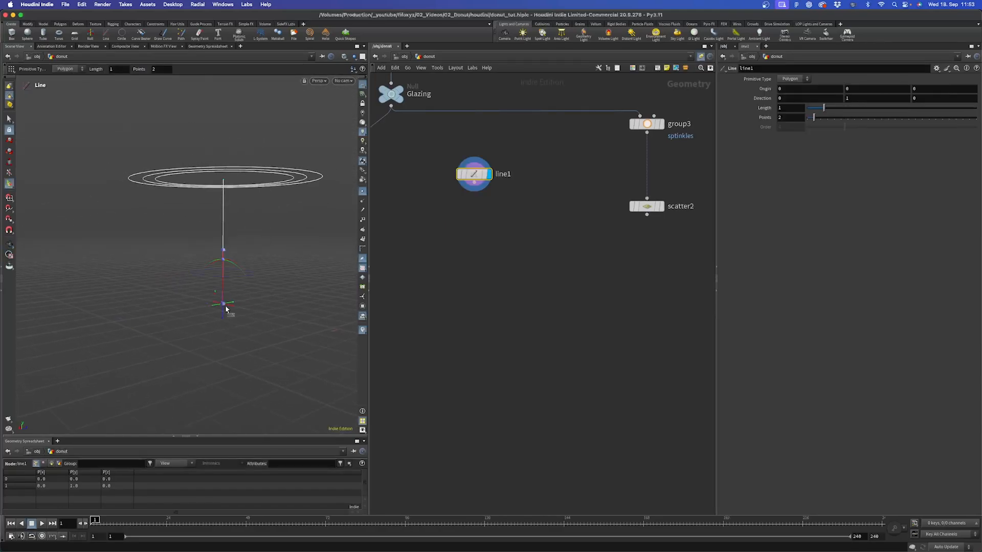
# Append a Match Size node below the line node and display its centred result.
pyautogui.press('Tab')
pyautogui.write('match s')
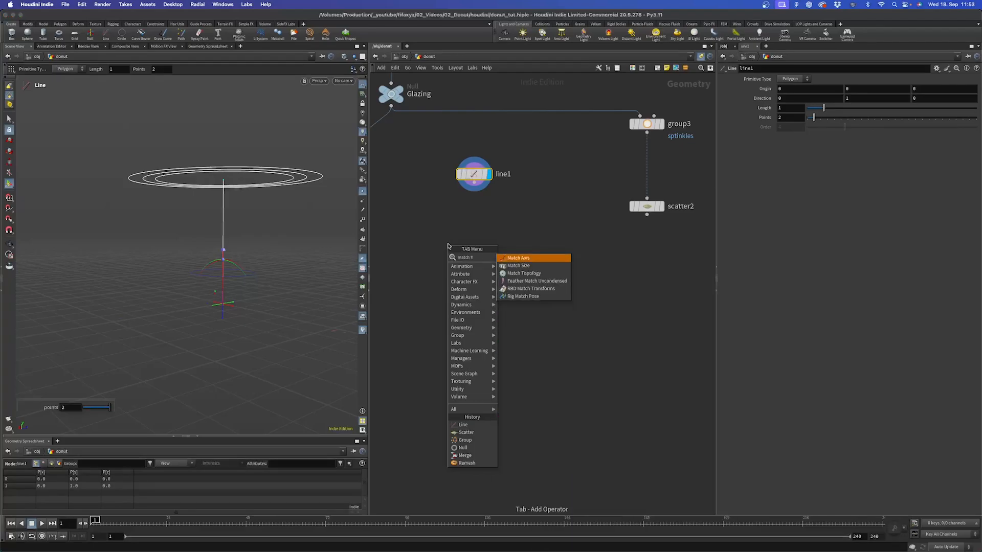
pyautogui.write('#')
pyautogui.press('Return')
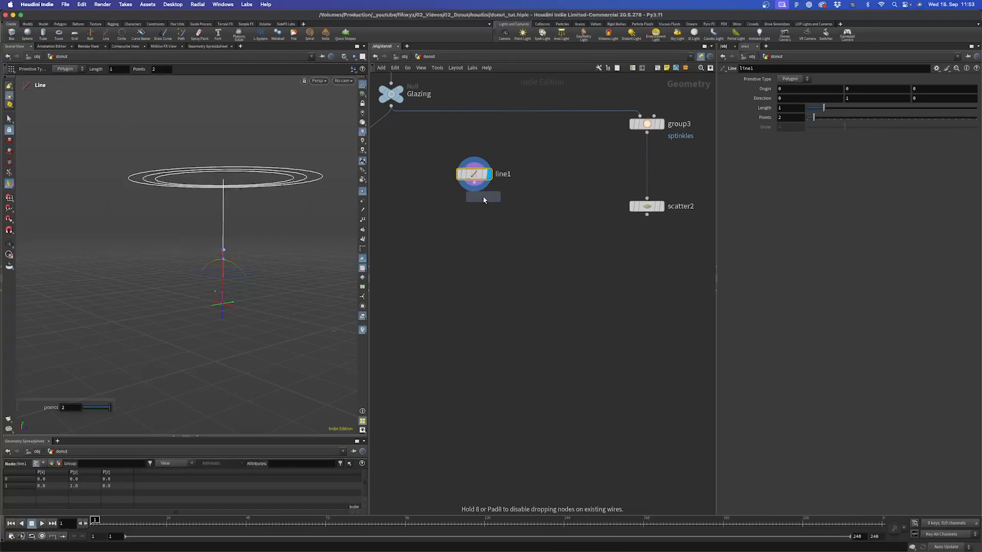
pyautogui.click(484, 199)
pyautogui.click(488, 219)
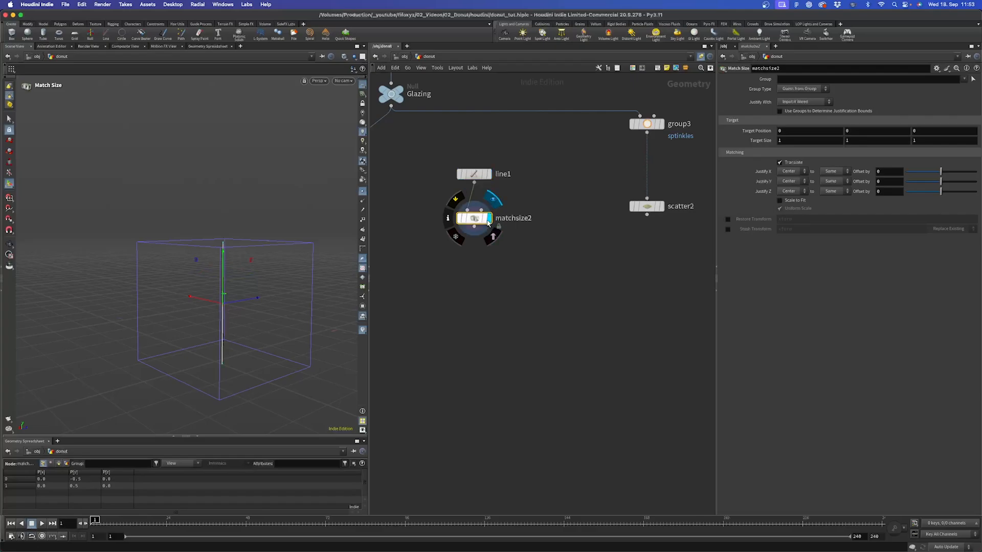
# Try several line lengths, comparing how the line grows with the Match Size output and with the raw line output displayed.
pyautogui.click(473, 174)
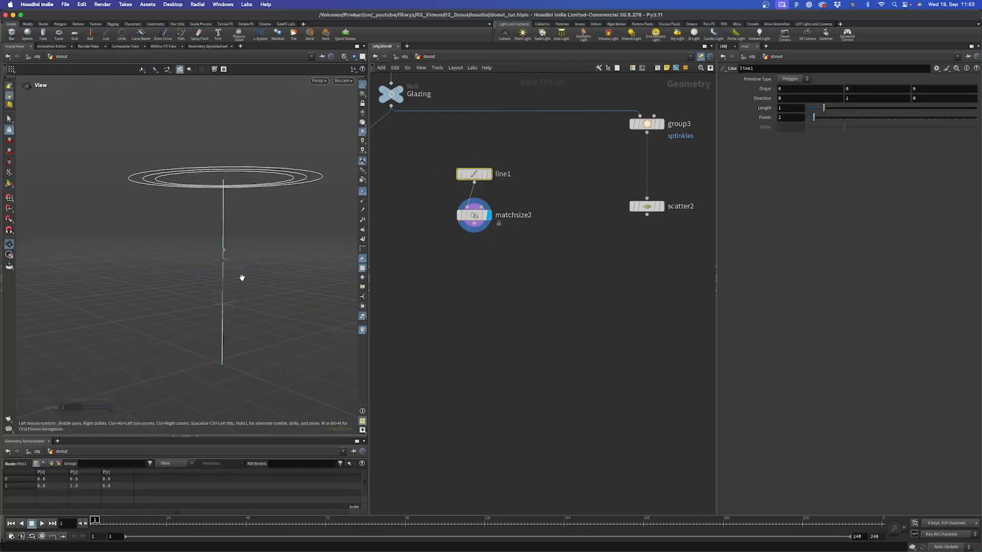
pyautogui.moveTo(242, 278); pyautogui.dragTo(248, 298)
pyautogui.press('Return')
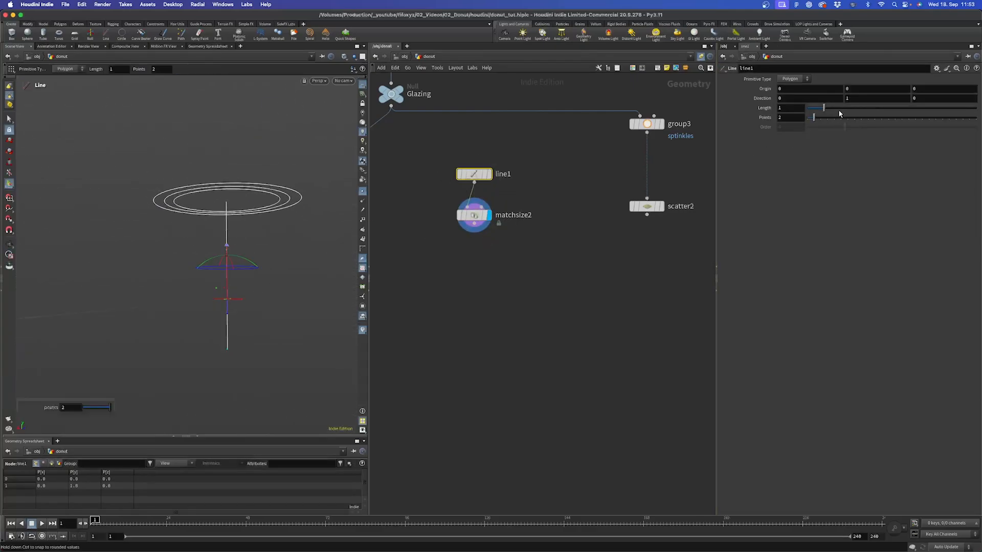
pyautogui.moveTo(826, 110)
pyautogui.mouseDown()
pyautogui.moveTo(869, 108)
pyautogui.moveTo(815, 109)
pyautogui.moveTo(851, 110)
pyautogui.moveTo(824, 118)
pyautogui.moveTo(837, 117)
pyautogui.mouseUp()
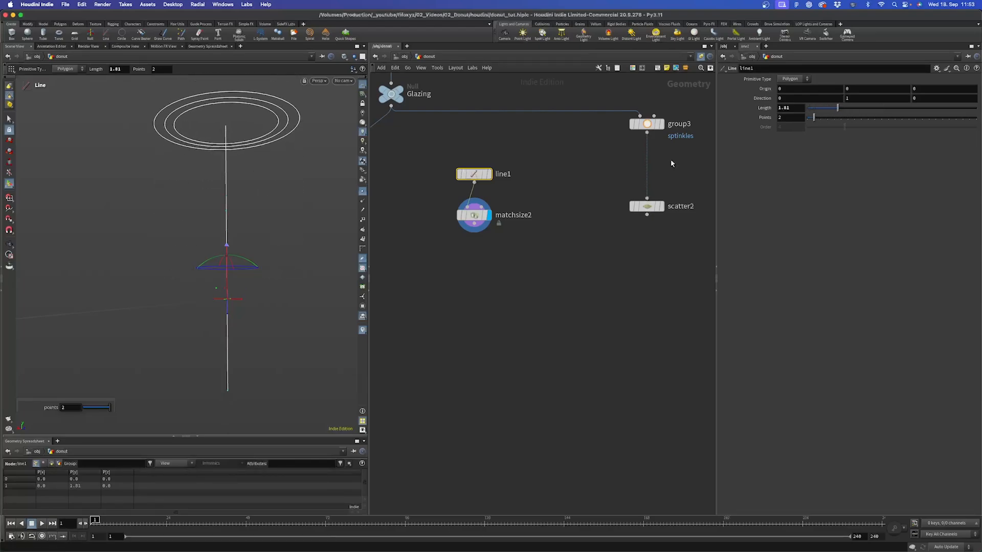
pyautogui.click(486, 174)
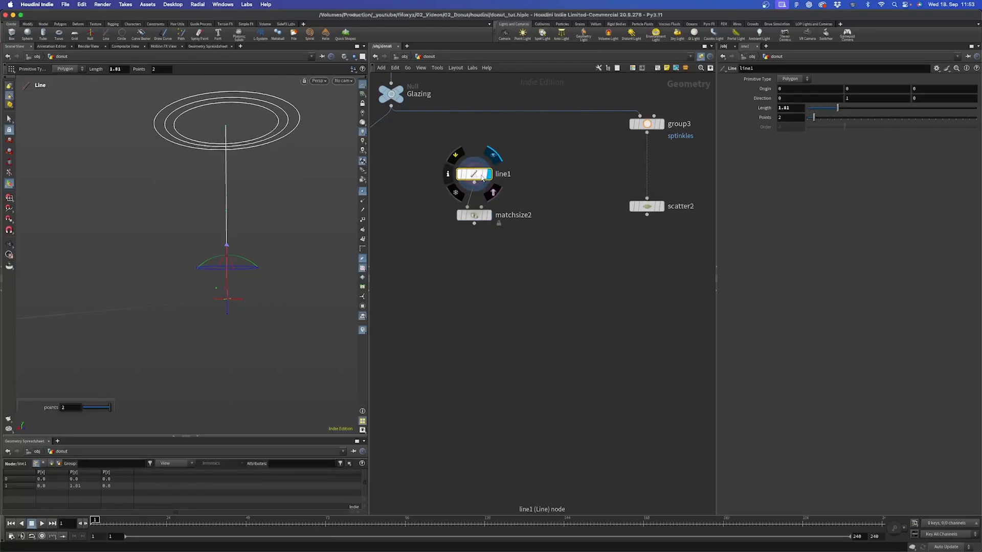
pyautogui.moveTo(838, 108); pyautogui.dragTo(944, 107)
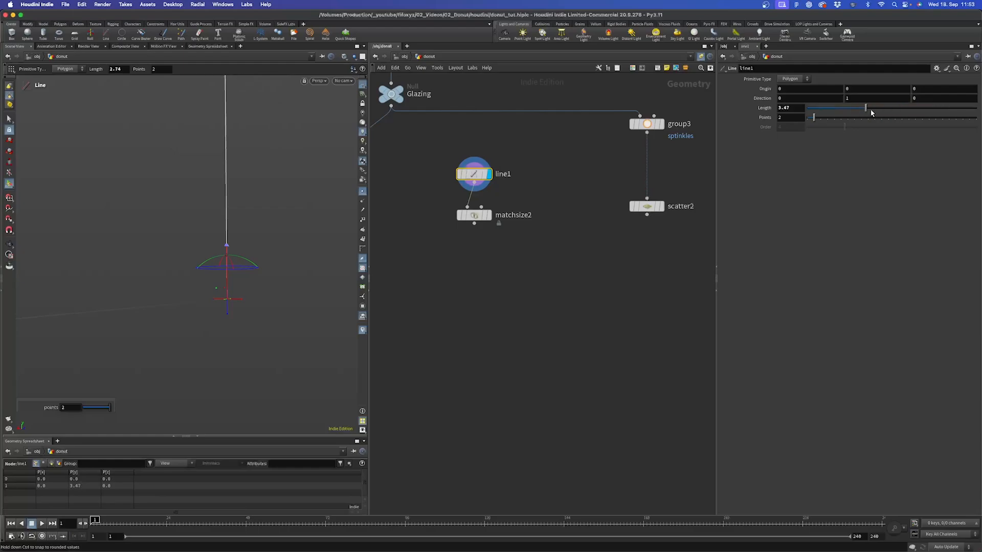
pyautogui.moveTo(871, 113); pyautogui.dragTo(834, 112)
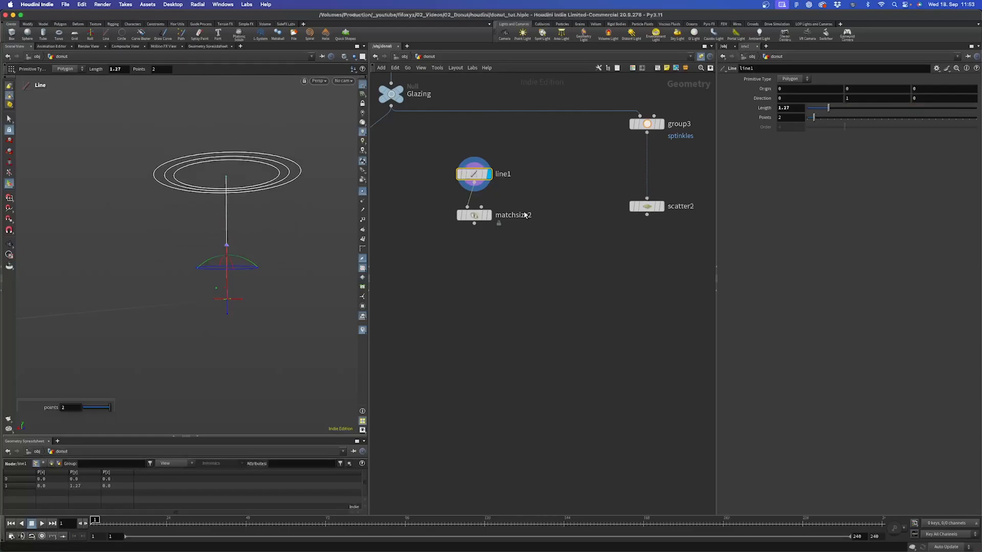
# Display the Match Size result again, inspect the centred line and restore the line's length to 1.
pyautogui.press('r')
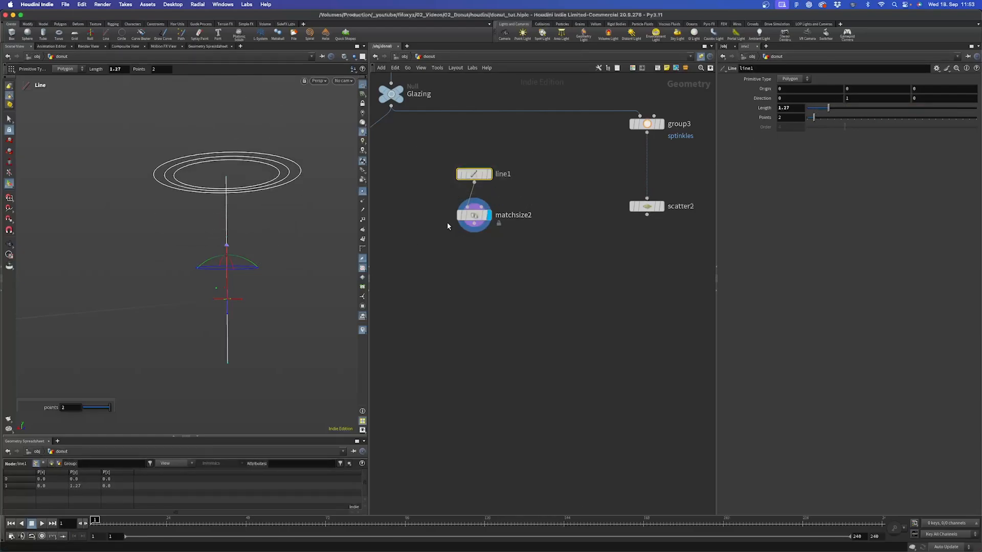
pyautogui.click(474, 214)
pyautogui.press('Escape')
pyautogui.moveTo(220, 291)
pyautogui.mouseDown()
pyautogui.moveTo(252, 271)
pyautogui.moveTo(231, 288)
pyautogui.mouseUp()
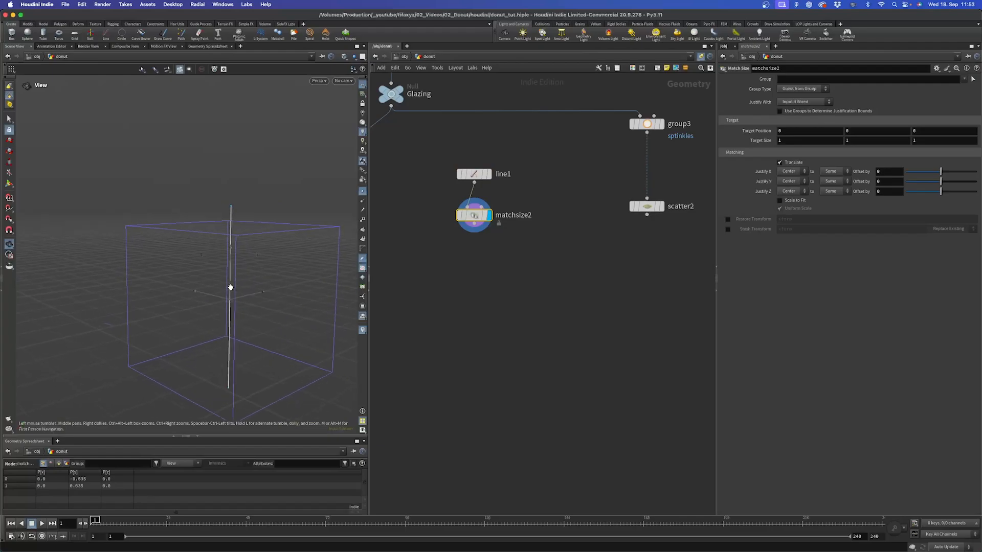
pyautogui.press('Return')
pyautogui.moveTo(492, 196)
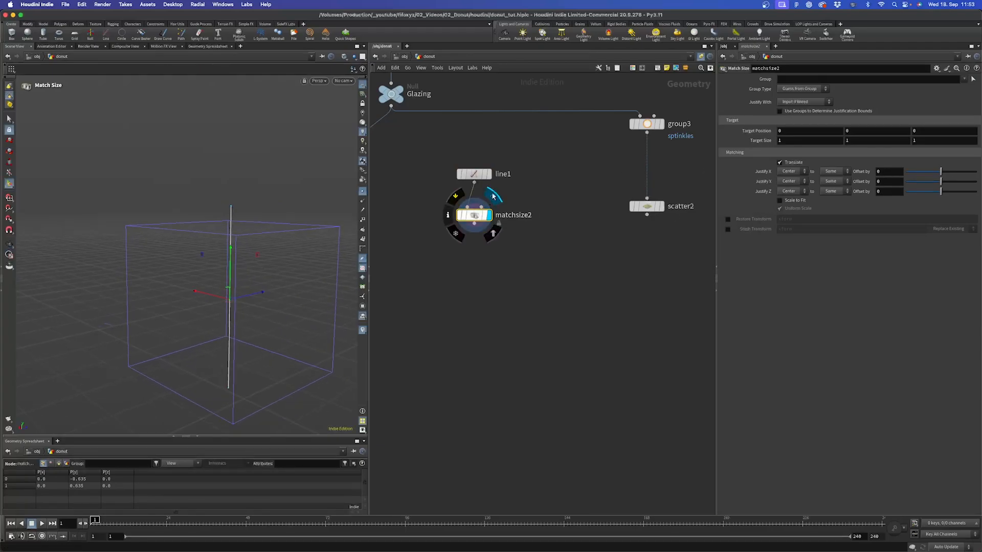
pyautogui.click(473, 174)
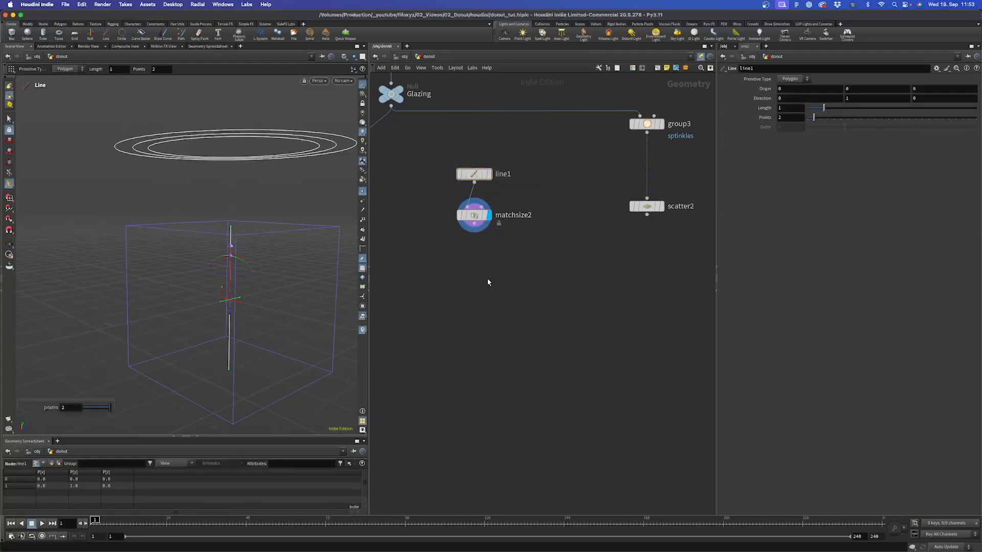
pyautogui.click(465, 221)
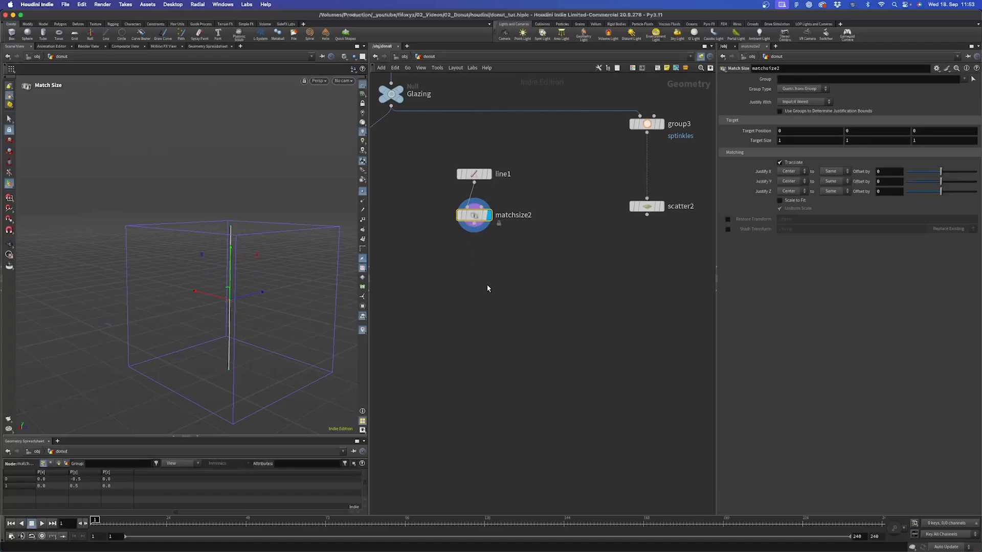
# Append a Sweep node below the Match Size node, align it in the chain and display its output.
pyautogui.moveTo(474, 231); pyautogui.dragTo(468, 281)
pyautogui.write('sweep')
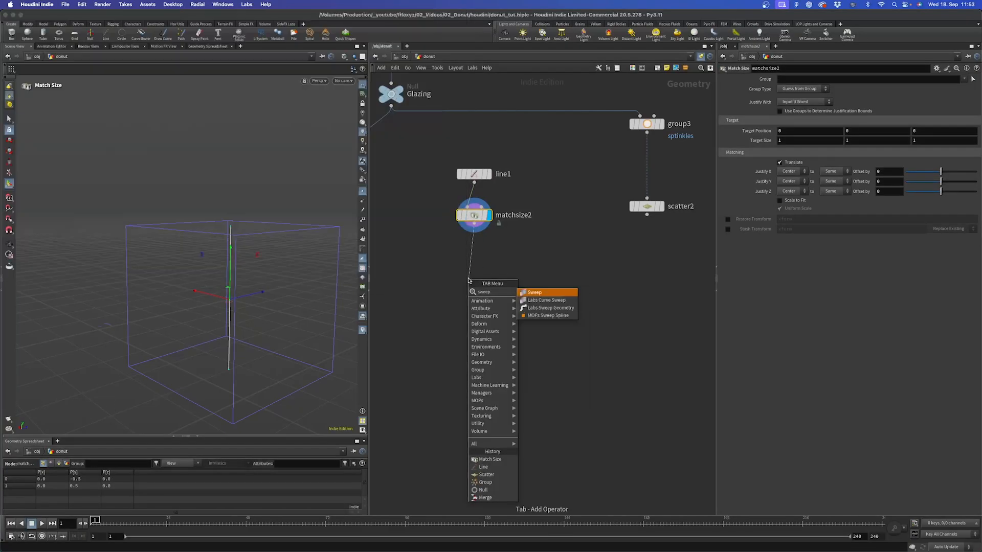
pyautogui.press('Return')
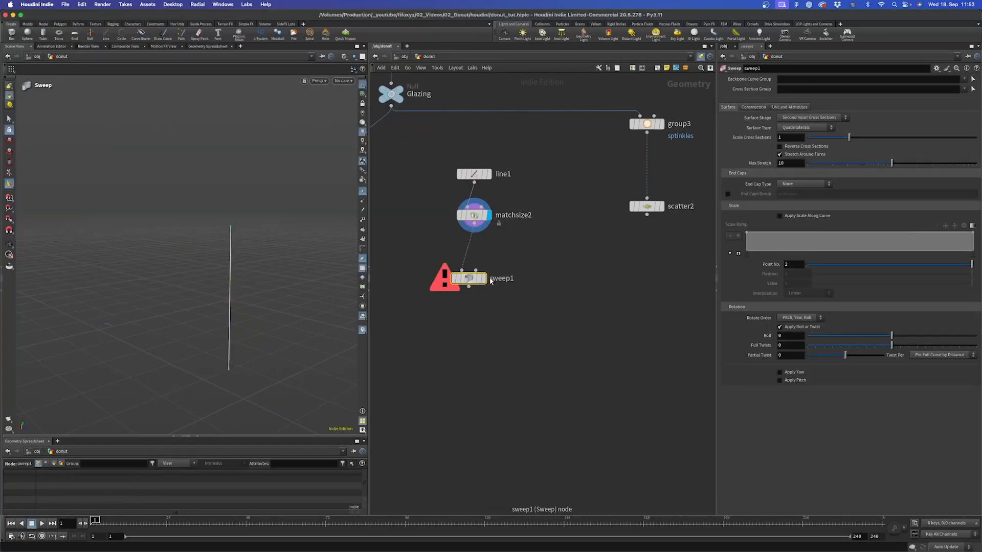
pyautogui.click(469, 280)
pyautogui.moveTo(469, 282); pyautogui.dragTo(475, 265)
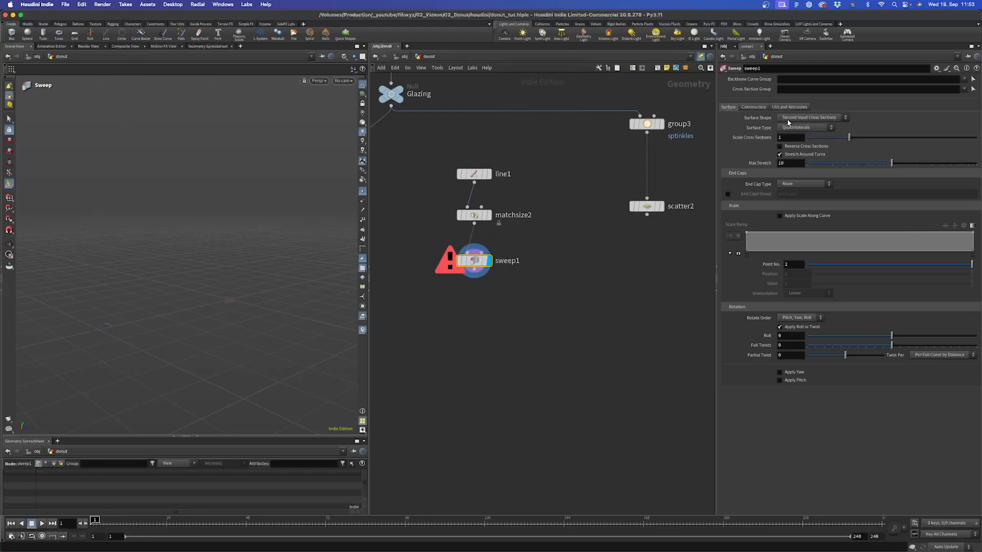
# Set the sweep's surface shape to Round Tube and its end cap type to Grid.
pyautogui.click(812, 118)
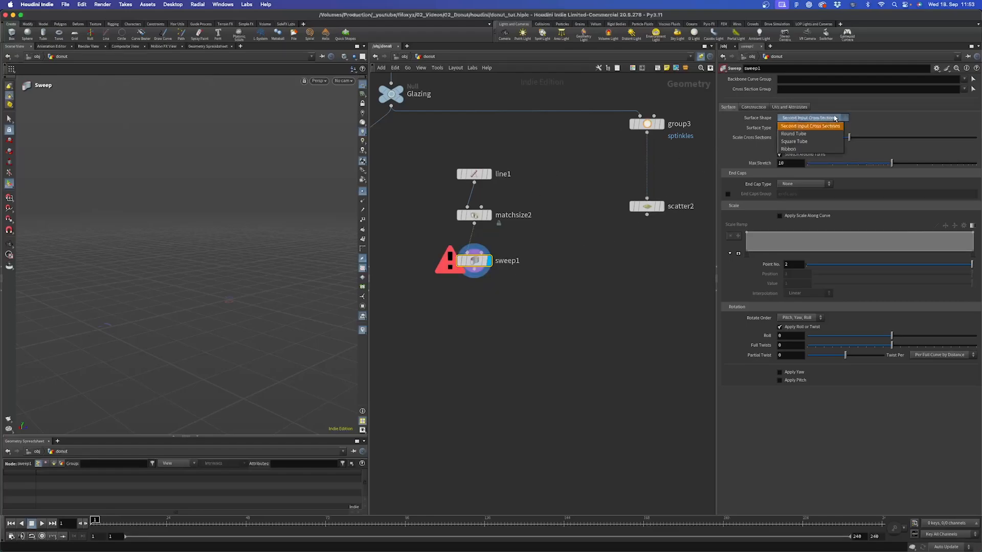
pyautogui.click(792, 134)
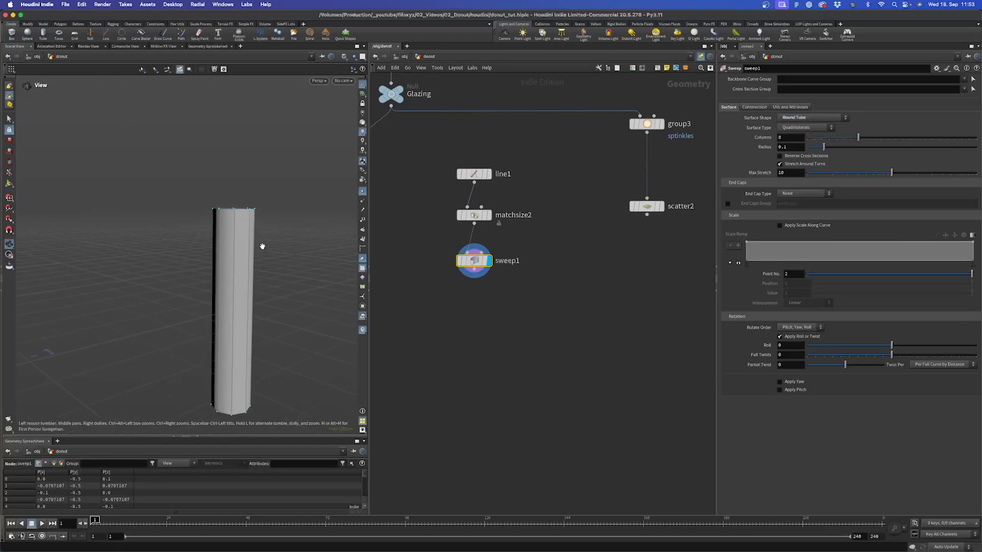
pyautogui.keyDown('alt'); pyautogui.moveTo(261, 245); pyautogui.dragTo(256, 274); pyautogui.keyUp('alt')
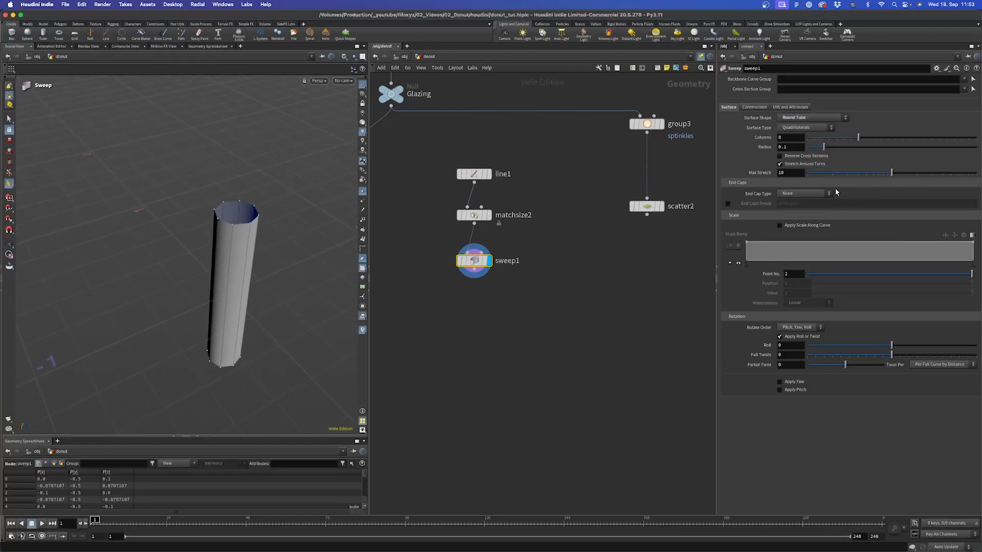
pyautogui.click(817, 193)
pyautogui.click(809, 217)
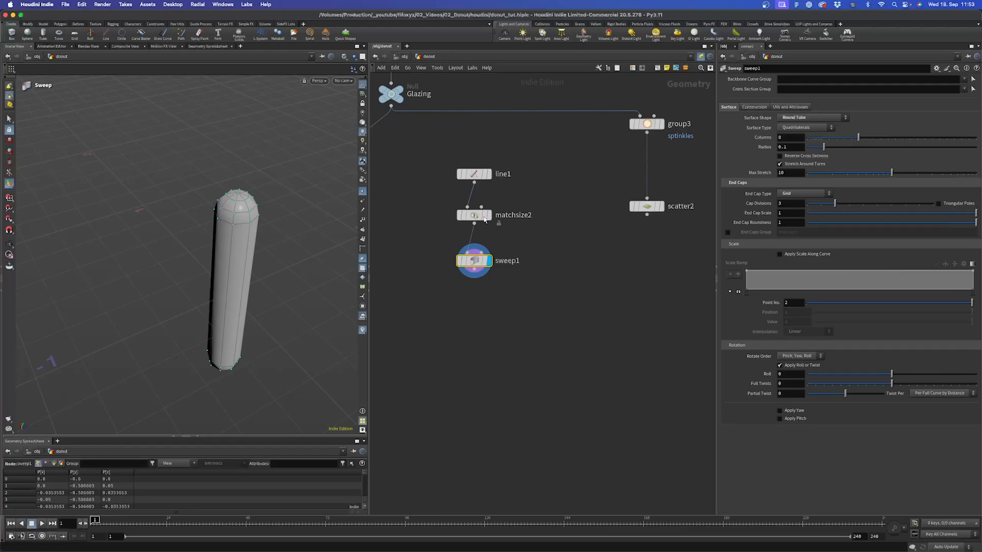
# Shorten the line that feeds the sweep to a length of 0.5.
pyautogui.moveTo(251, 211); pyautogui.dragTo(269, 253)
pyautogui.click(471, 177)
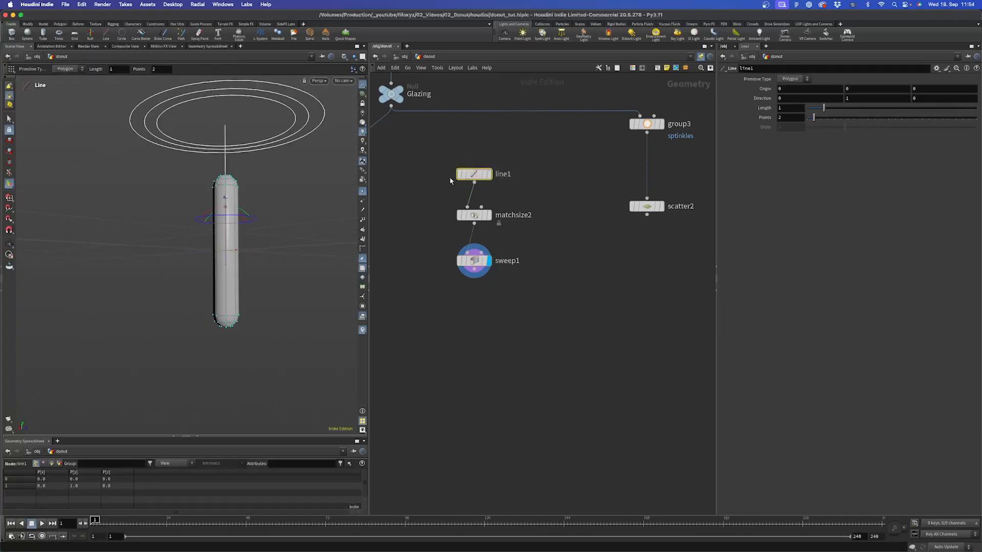
pyautogui.moveTo(823, 108); pyautogui.dragTo(815, 108)
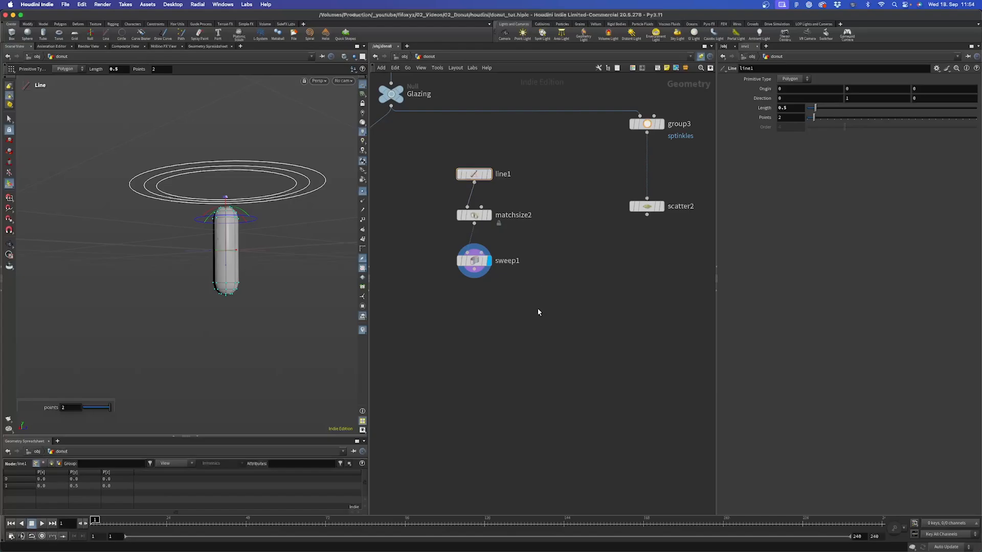
# Add a Copy to Points node with the sweep as the geometry to copy and the scatter as its target points.
pyautogui.press('Tab')
pyautogui.write('co')
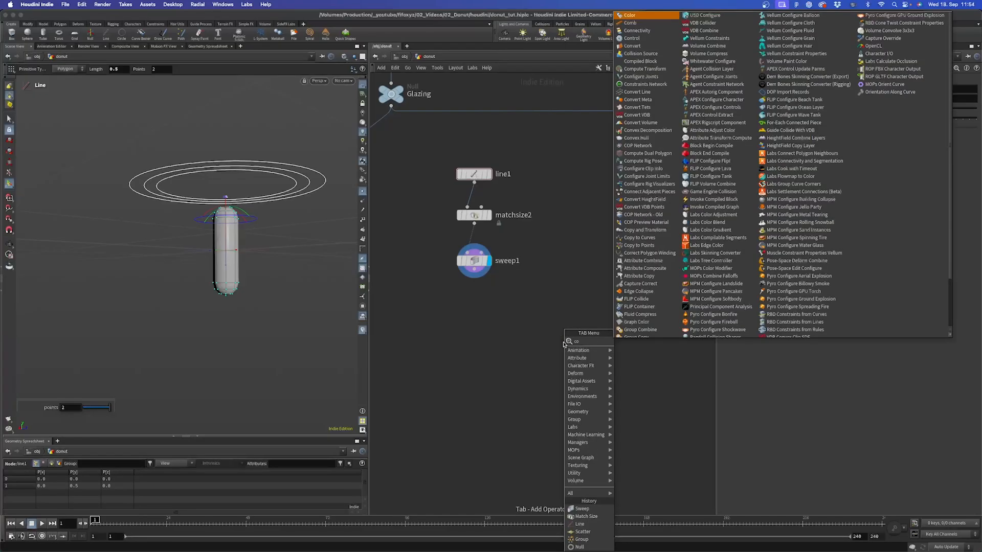
pyautogui.write('py to')
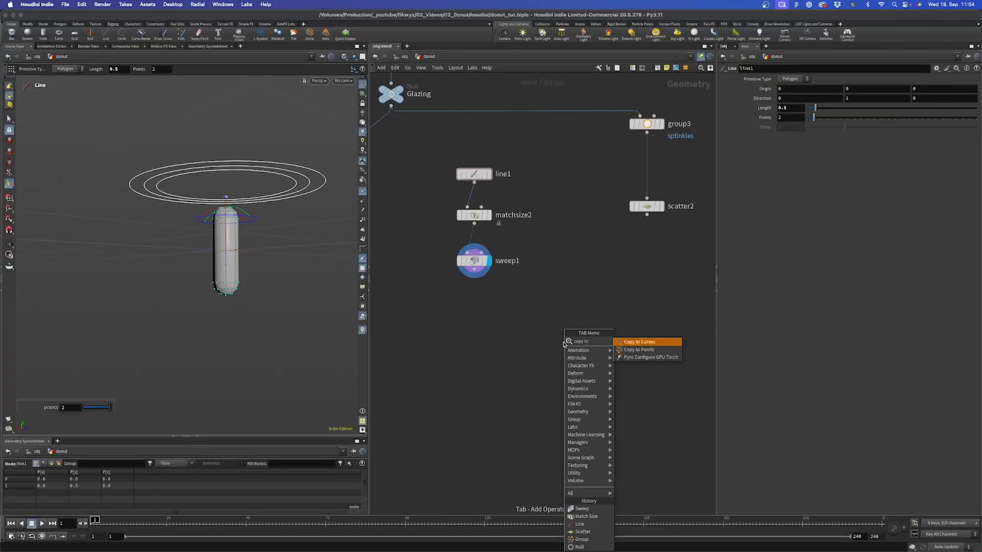
pyautogui.press('Down')
pyautogui.press('Return')
pyautogui.click(563, 343)
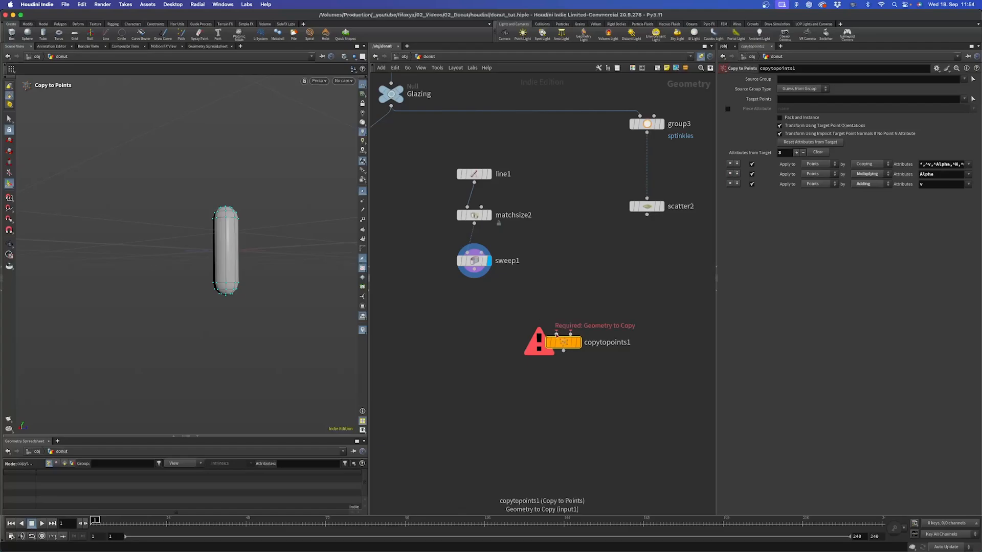
pyautogui.moveTo(556, 335); pyautogui.dragTo(647, 215)
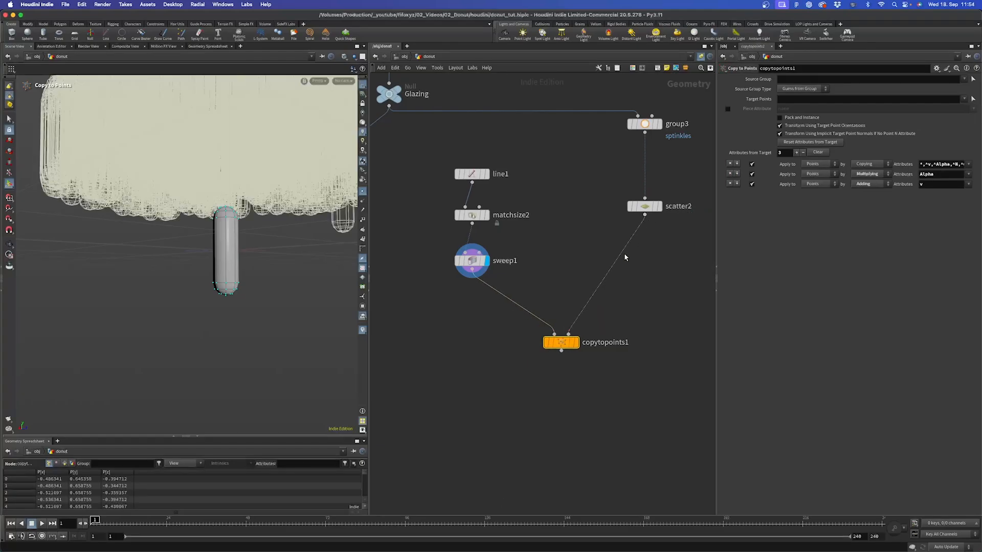
# Display the Copy to Points result, turn off the viewport's point markers and inspect the copies around the donut.
pyautogui.click(574, 344)
pyautogui.keyDown('alt'); pyautogui.moveTo(228, 138); pyautogui.dragTo(193, 226, button='right'); pyautogui.keyUp('alt')
pyautogui.keyDown('alt'); pyautogui.moveTo(193, 226); pyautogui.dragTo(239, 298); pyautogui.keyUp('alt')
pyautogui.keyDown('alt'); pyautogui.moveTo(283, 183); pyautogui.dragTo(270, 127, button='right'); pyautogui.keyUp('alt')
pyautogui.keyDown('alt'); pyautogui.moveTo(267, 215); pyautogui.dragTo(228, 216, button='middle'); pyautogui.keyUp('alt')
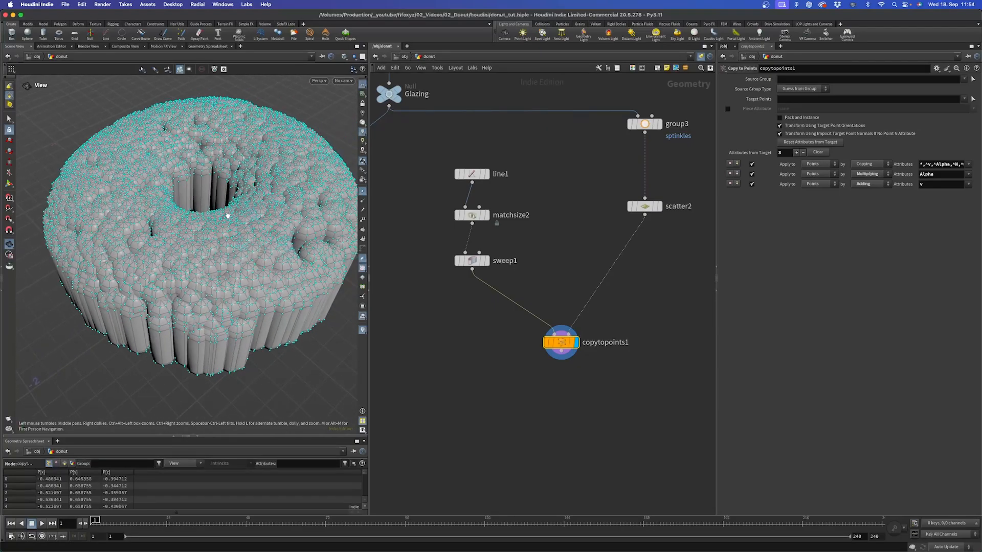
pyautogui.click(363, 191)
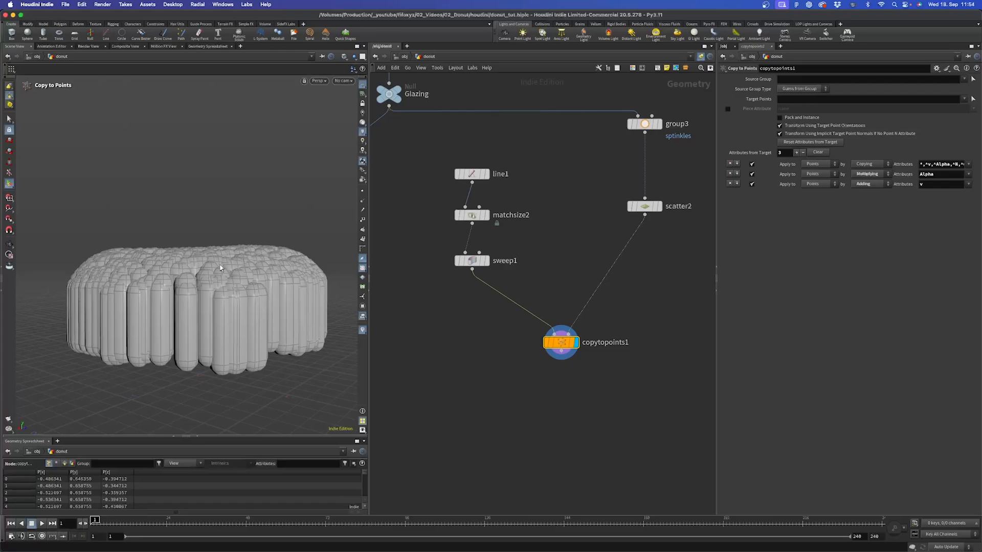
pyautogui.scroll(-2, 231, 255)
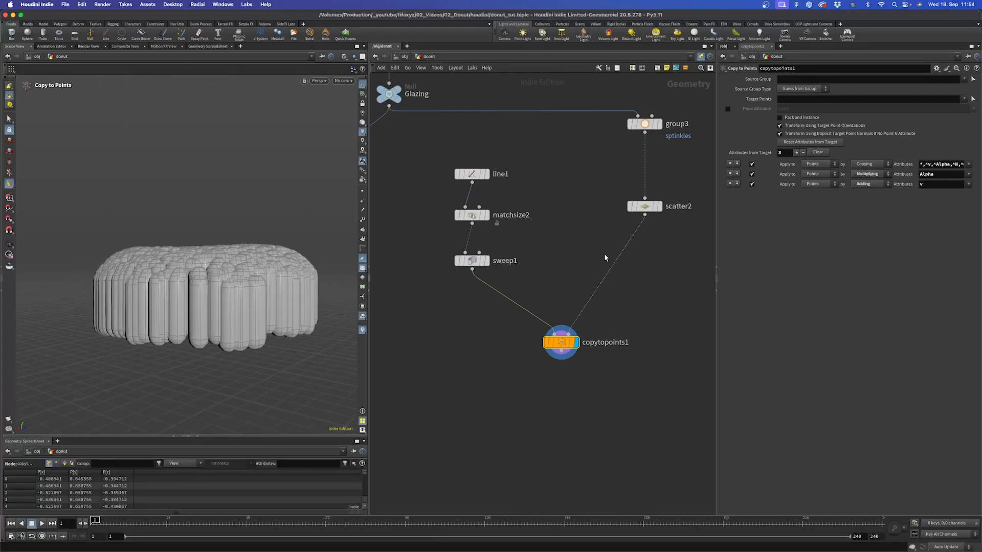
# Insert an Attribute Adjust Float node between the scatter and Copy to Points nodes.
pyautogui.press('Tab')
pyautogui.write('att')
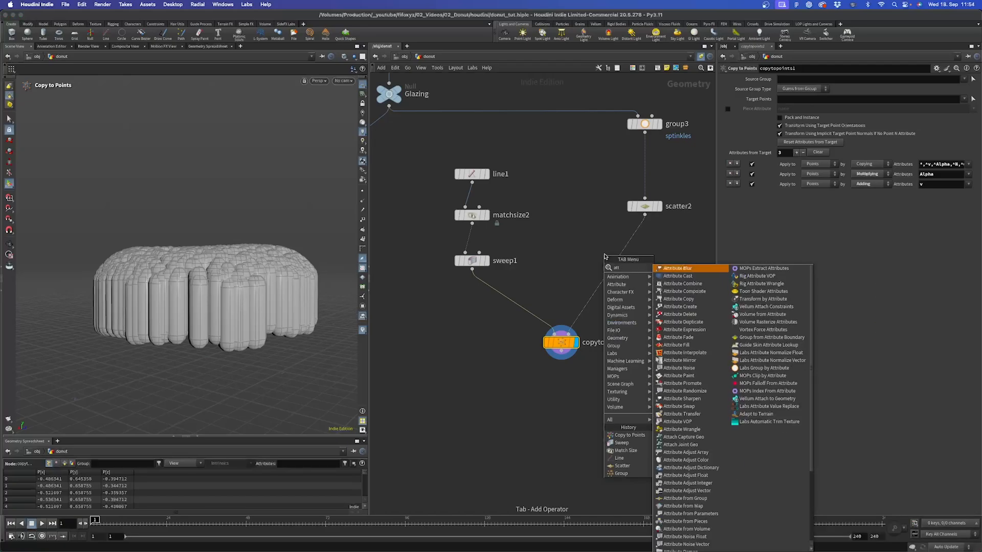
pyautogui.write(' adjust floa')
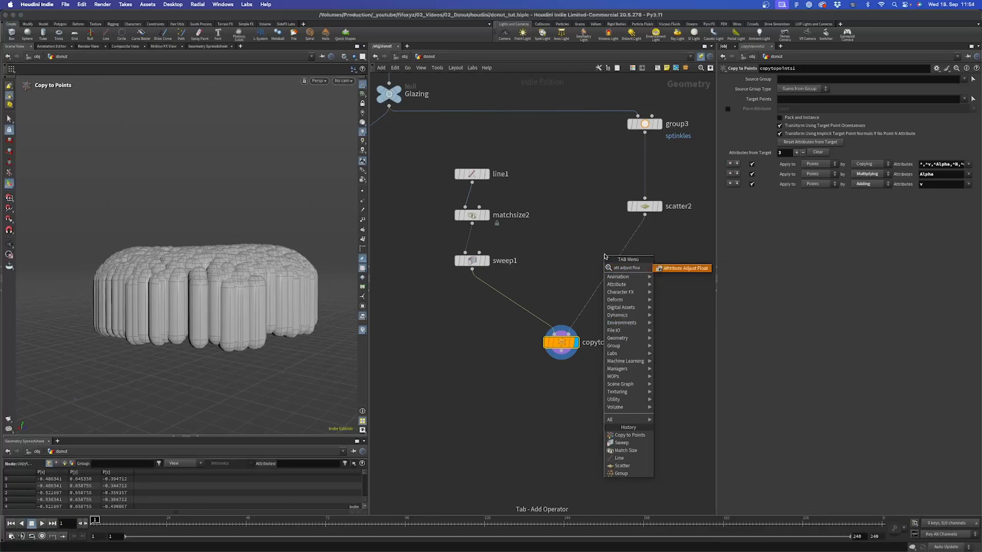
pyautogui.press('Return')
pyautogui.click(644, 244)
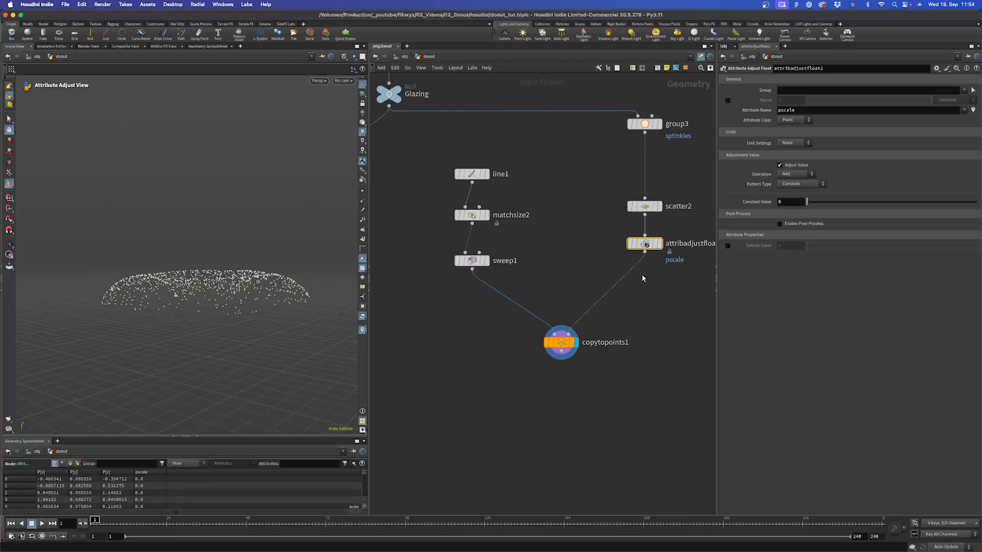
# Tidy the network by moving the Copy to Points node up and the line, Match Size and Sweep nodes closer to it.
pyautogui.moveTo(560, 343); pyautogui.dragTo(556, 315)
pyautogui.click(556, 316)
pyautogui.moveTo(414, 127); pyautogui.dragTo(484, 265)
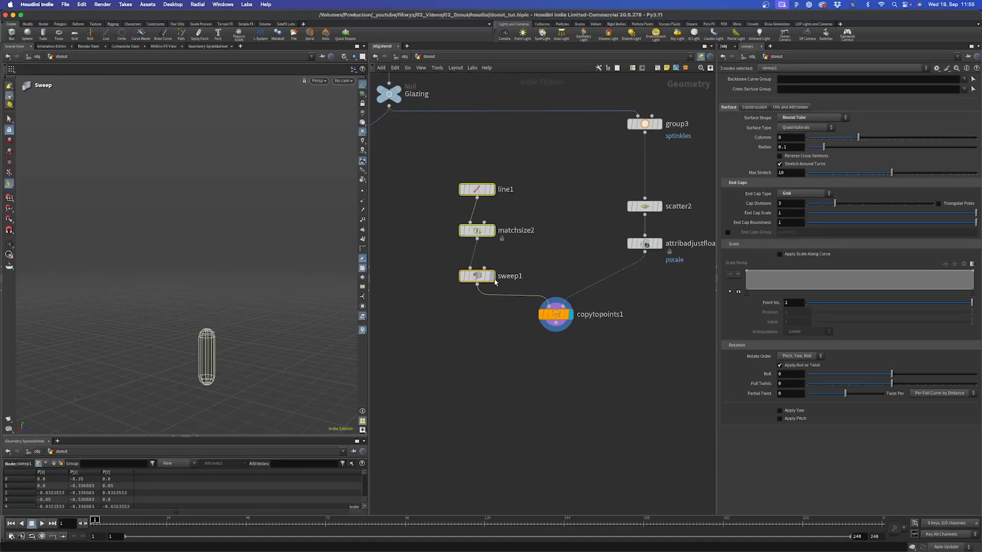
# Set the pscale Attribute Adjust Float node's operation to Set Always.
pyautogui.click(645, 243)
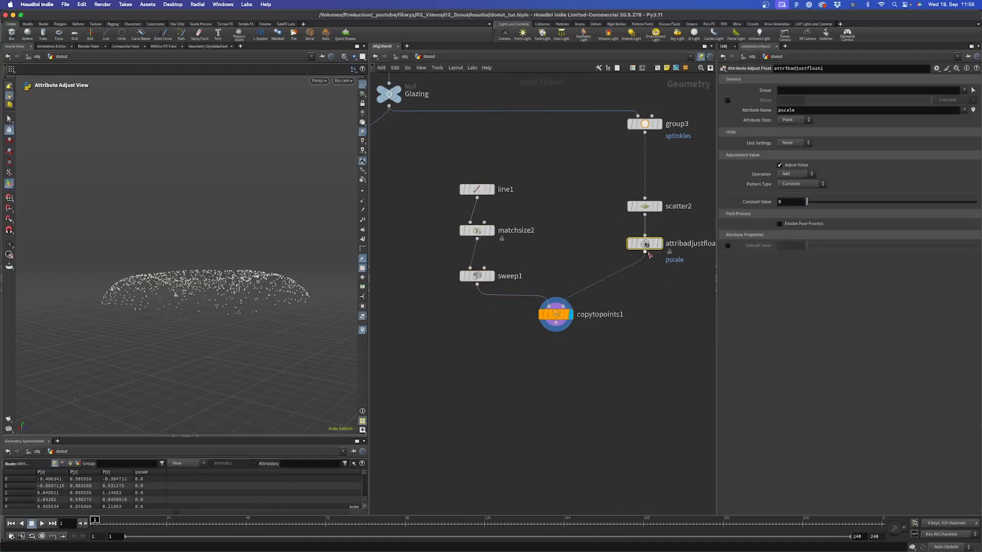
pyautogui.click(796, 175)
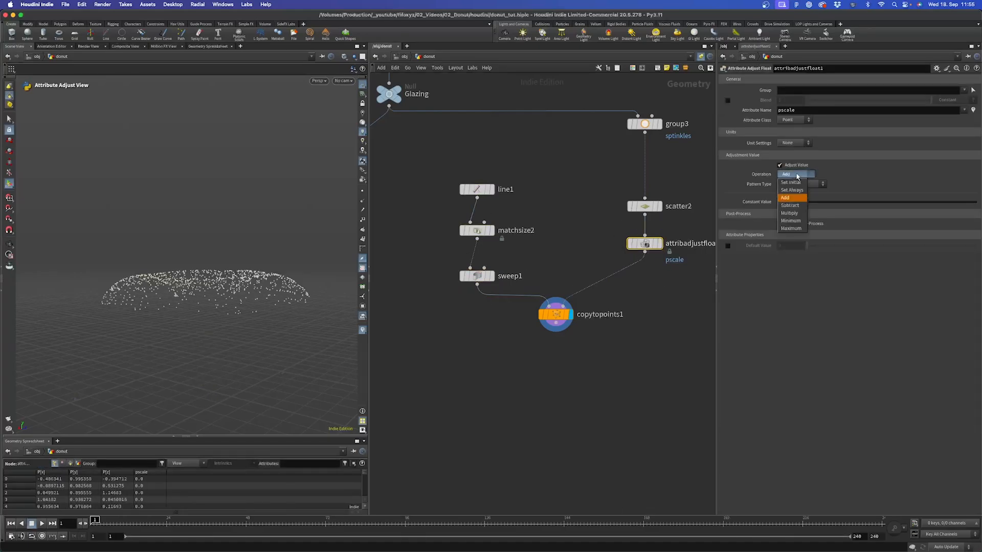
pyautogui.click(795, 175)
pyautogui.click(792, 174)
pyautogui.click(789, 193)
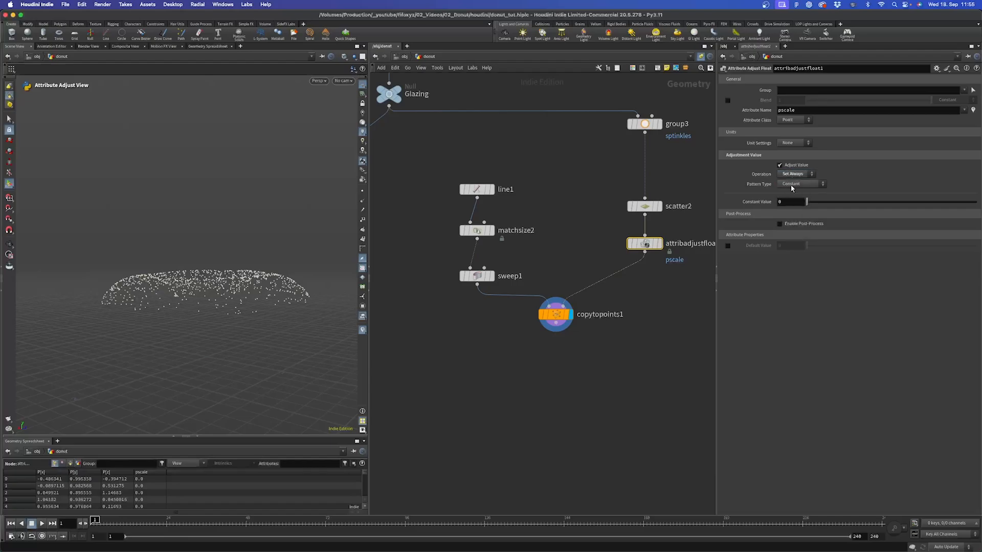
# Keep the Constant pattern type and try a constant pscale value of 0.48.
pyautogui.click(790, 185)
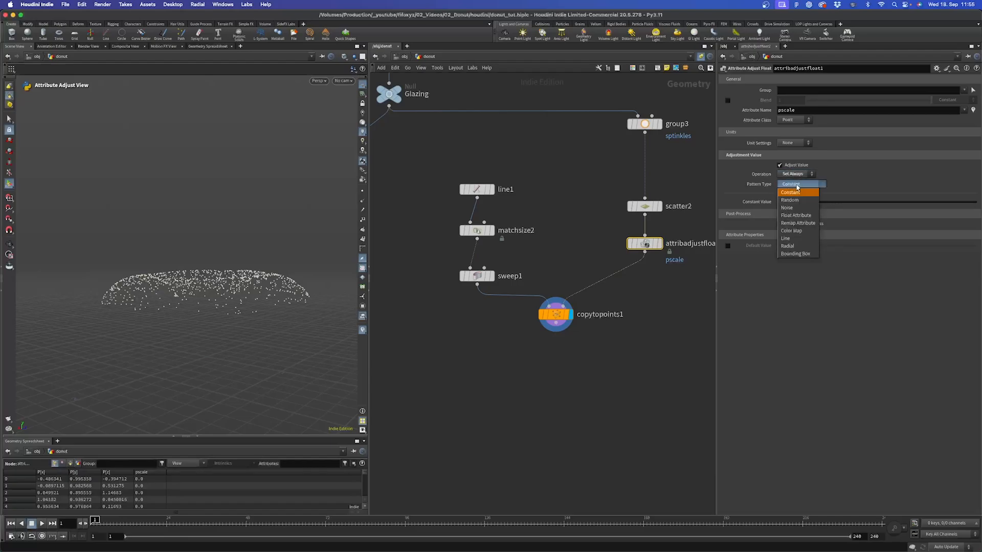
pyautogui.click(797, 191)
pyautogui.moveTo(807, 205)
pyautogui.mouseDown()
pyautogui.moveTo(873, 203)
pyautogui.moveTo(806, 203)
pyautogui.moveTo(815, 203)
pyautogui.mouseUp()
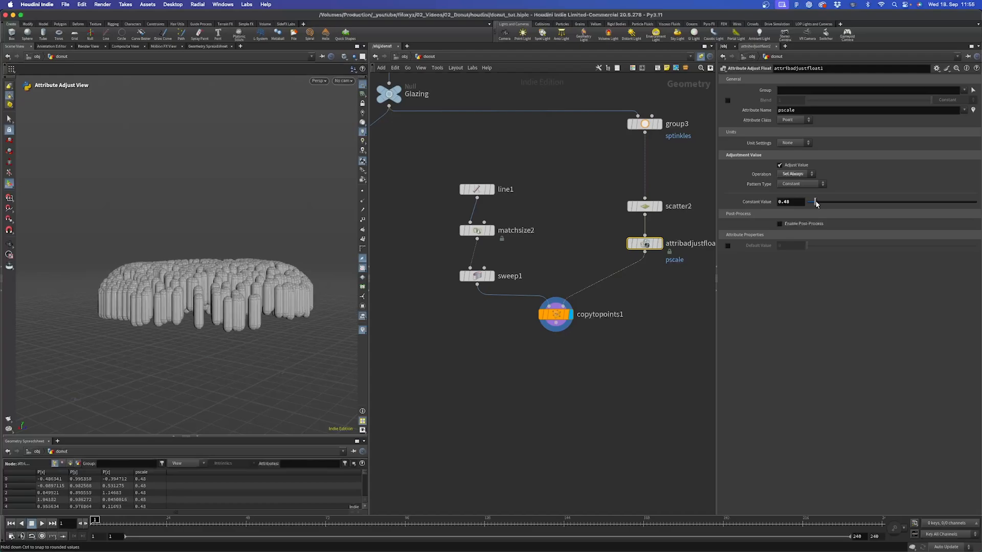
# Change the pscale pattern type to Random and set its minimum value to 0.02.
pyautogui.click(798, 184)
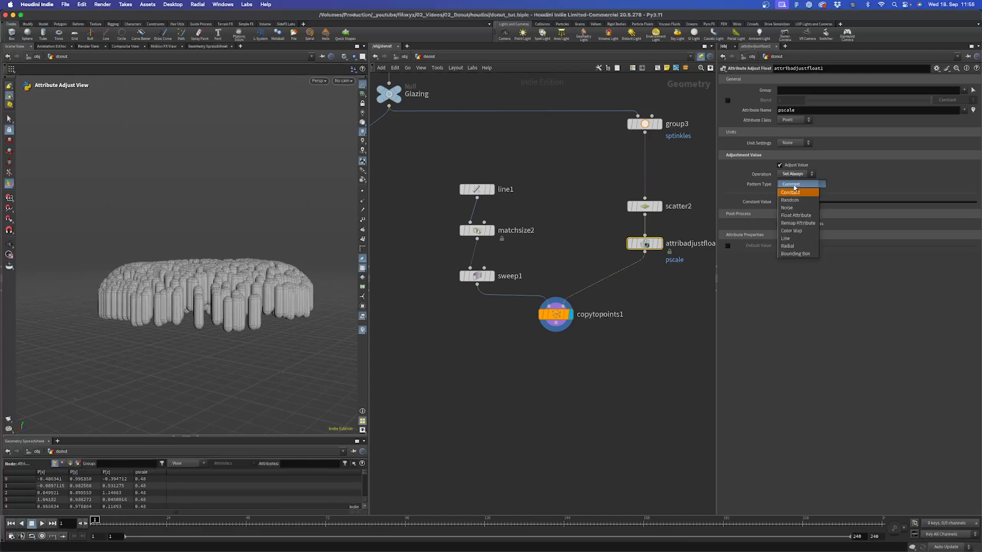
pyautogui.click(789, 200)
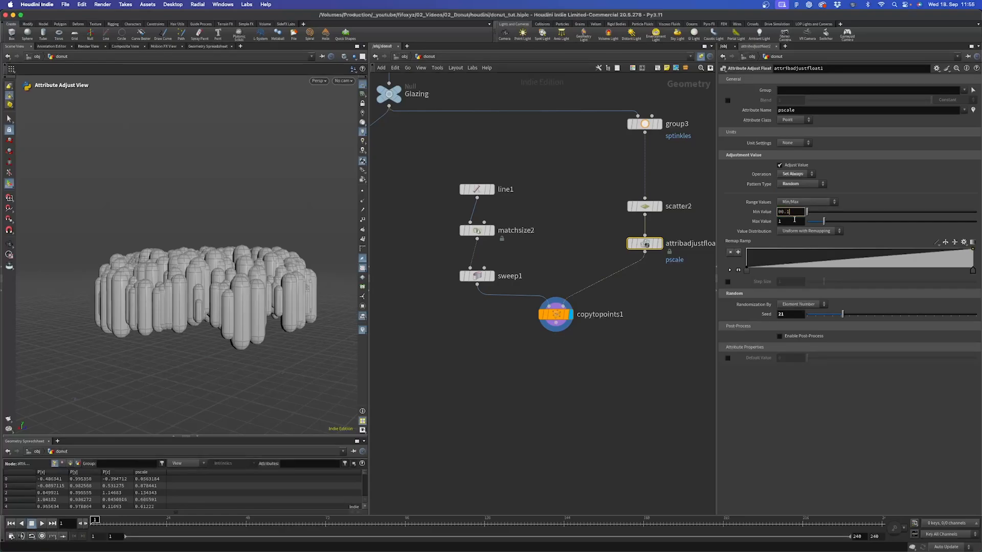
pyautogui.write('0.')
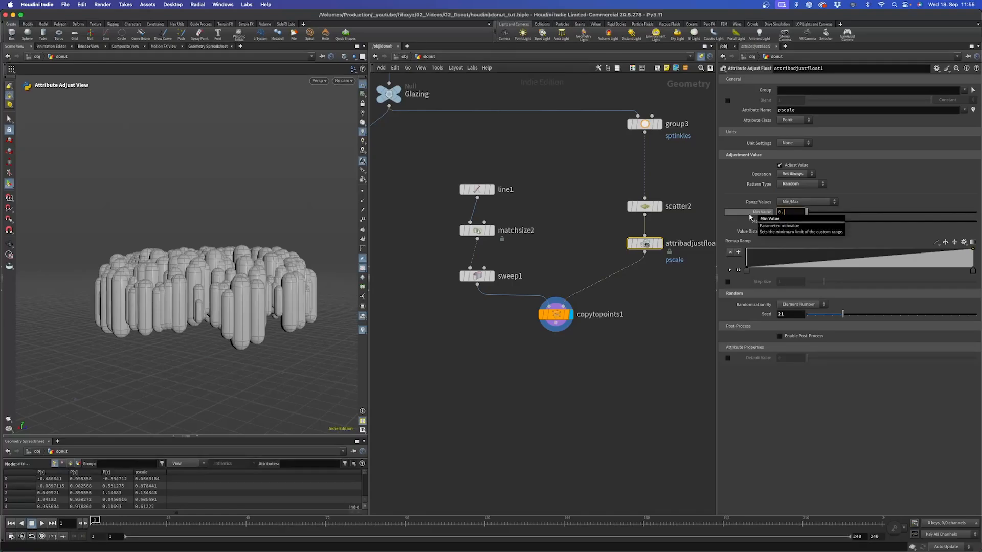
pyautogui.press('Return')
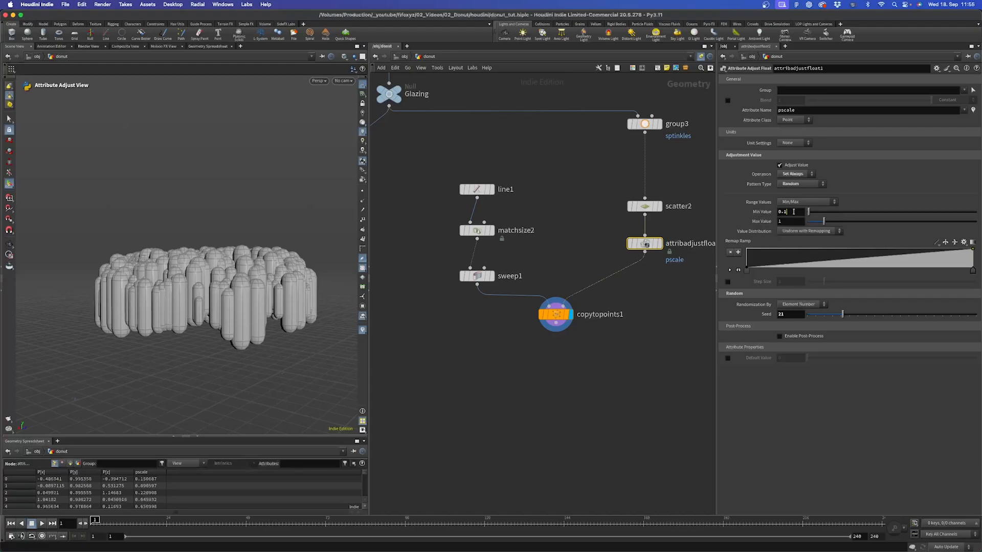
pyautogui.write('2')
pyautogui.press('Return')
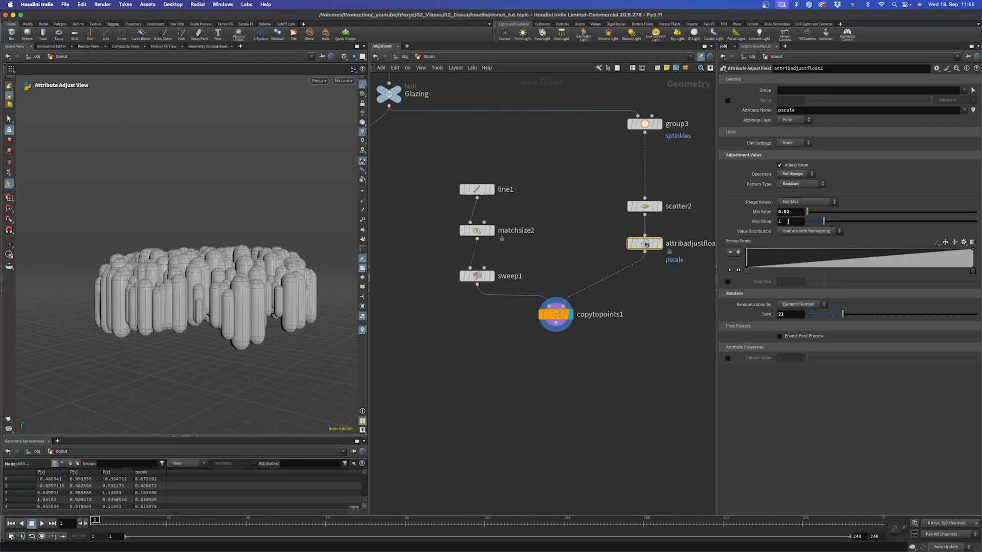
# Set the random pscale's maximum value to 0.1 and its minimum value to 0.05.
pyautogui.click(787, 221)
pyautogui.write('0.1')
pyautogui.press('Return')
pyautogui.scroll(3, 187, 279)
pyautogui.keyDown('alt'); pyautogui.moveTo(187, 279); pyautogui.dragTo(261, 276); pyautogui.keyUp('alt')
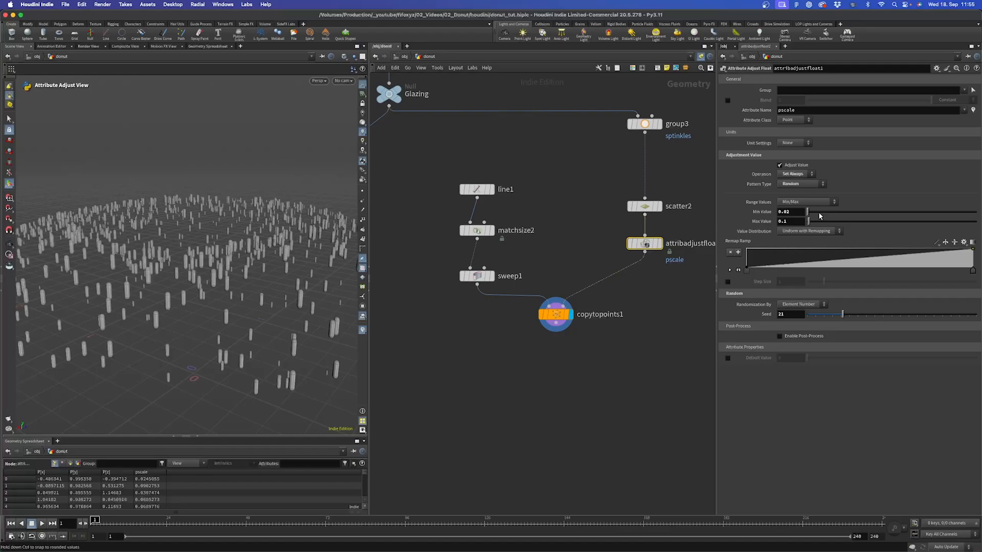
pyautogui.write('5')
pyautogui.press('Return')
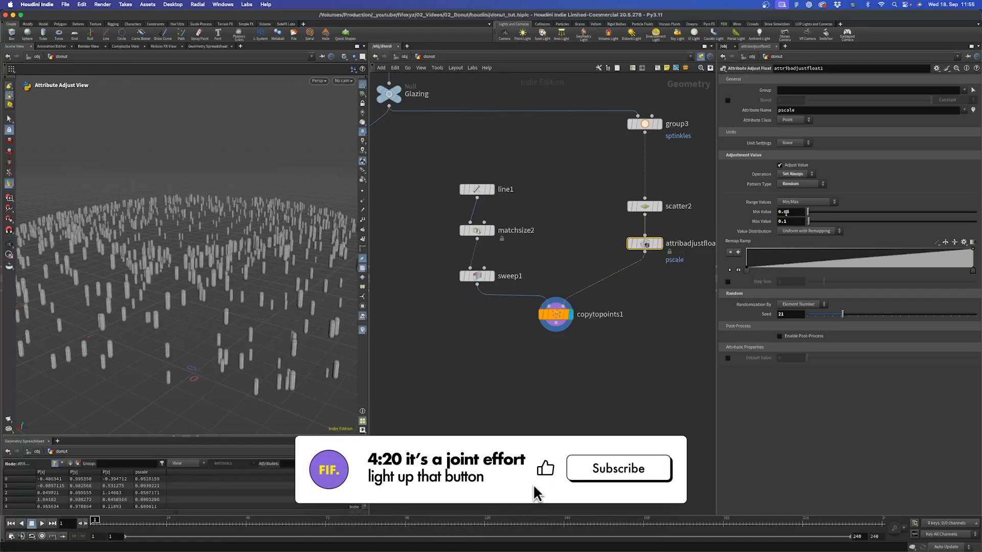
# Make room in the network by moving the pscale adjust node down and the Scatter node up.
pyautogui.click(553, 402)
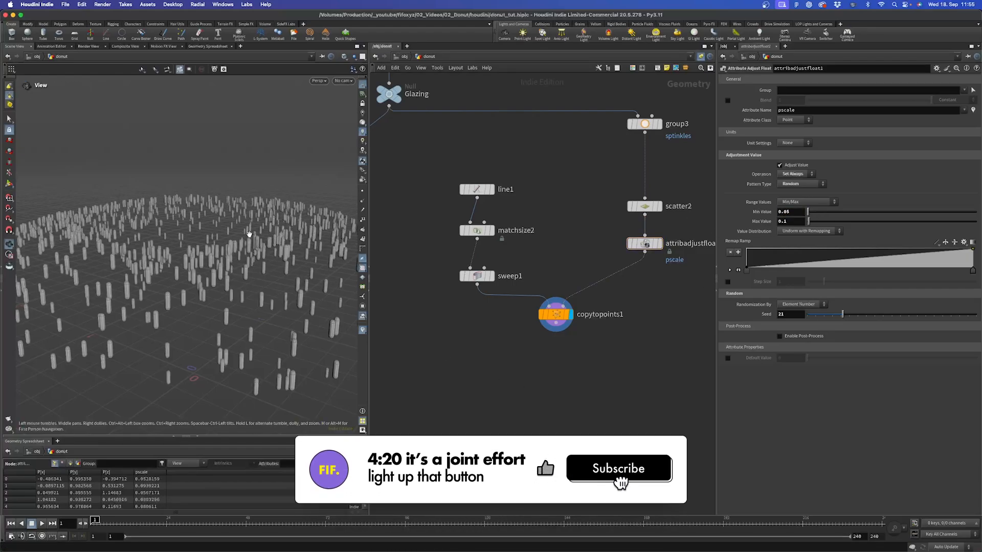
pyautogui.keyDown('alt'); pyautogui.moveTo(250, 234); pyautogui.dragTo(241, 240, button='right'); pyautogui.keyUp('alt')
pyautogui.moveTo(242, 241); pyautogui.dragTo(240, 271)
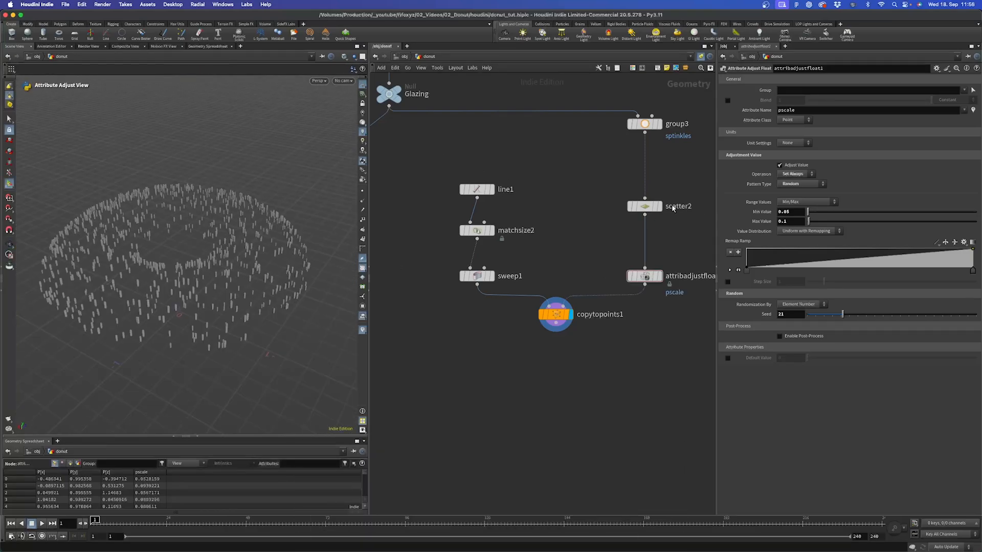
pyautogui.moveTo(673, 207); pyautogui.dragTo(673, 167)
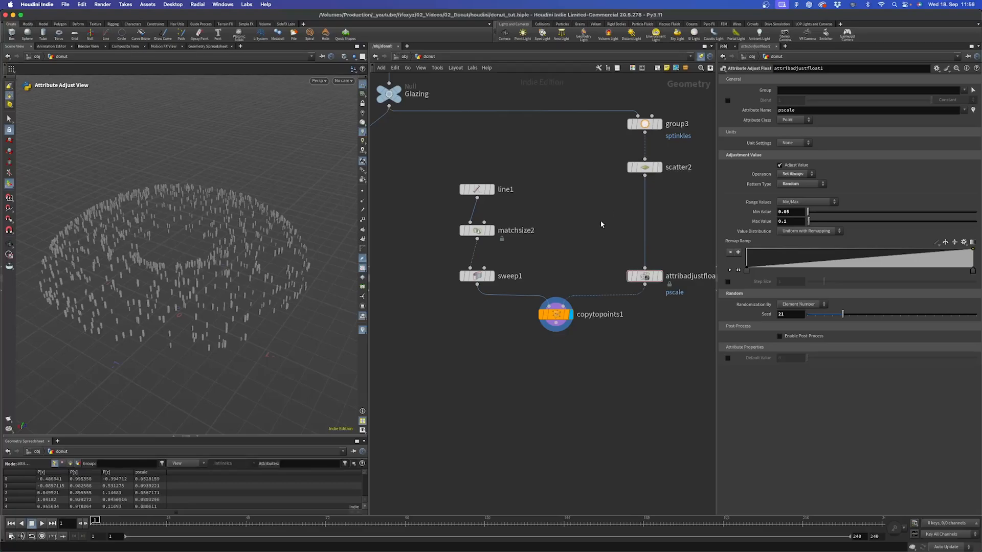
# Insert a Scatter and Align node between the Scatter and the pscale Attribute Adjust Float nodes.
pyautogui.press('Tab')
pyautogui.write('scatte')
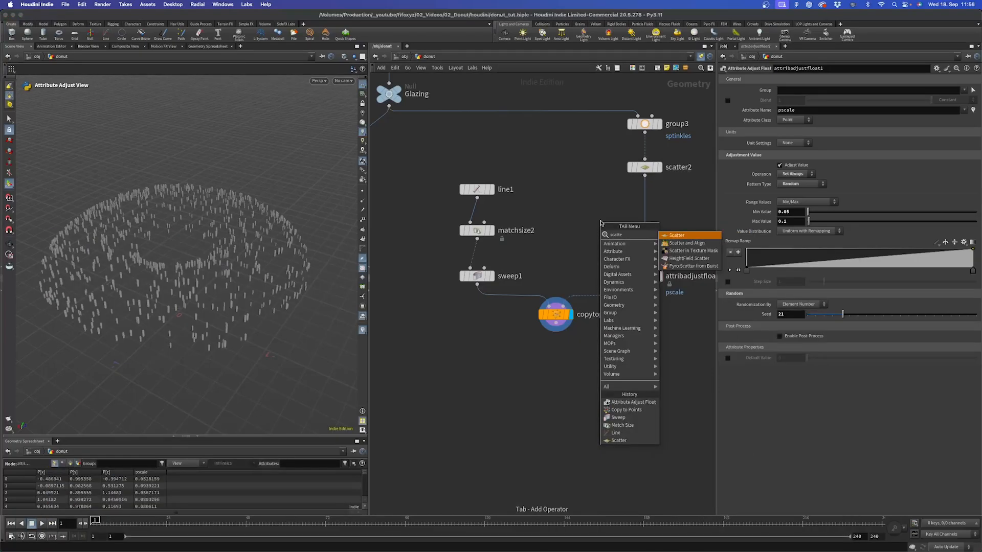
pyautogui.write('r')
pyautogui.press('Down')
pyautogui.press('Return')
pyautogui.click(600, 221)
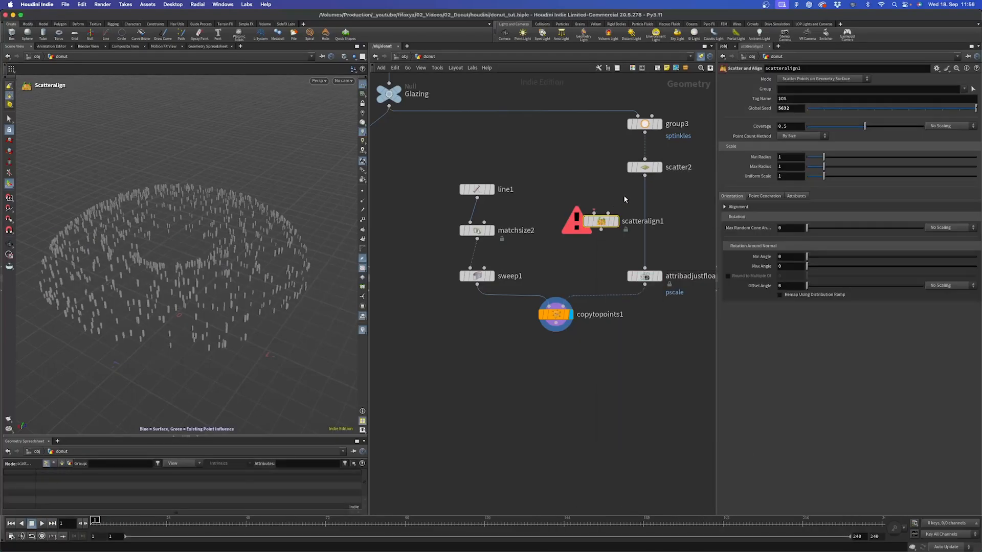
pyautogui.moveTo(602, 224); pyautogui.dragTo(652, 198)
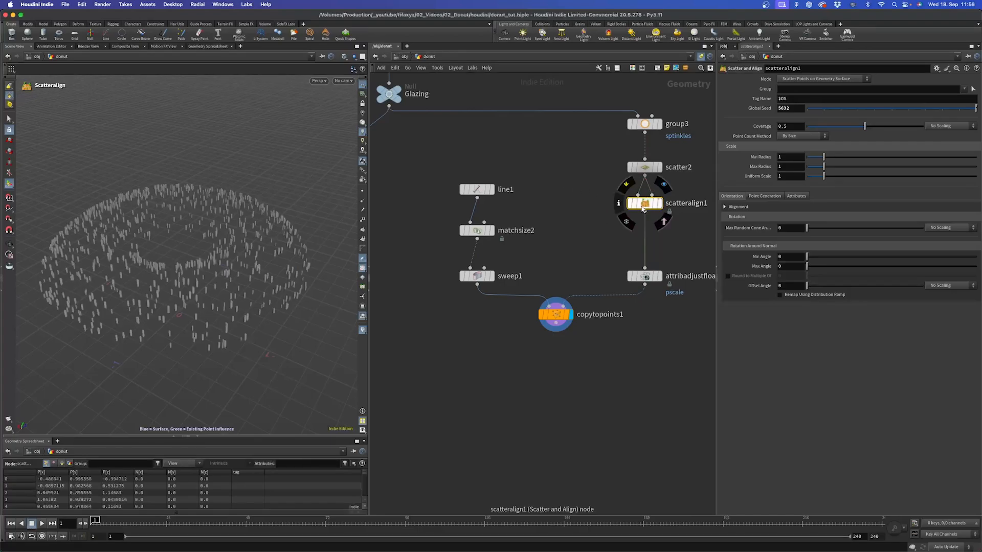
# Set the Scatter and Align mode to Add Attributes to Existing Point Cloud, display the node and check its warning in the node info.
pyautogui.click(809, 80)
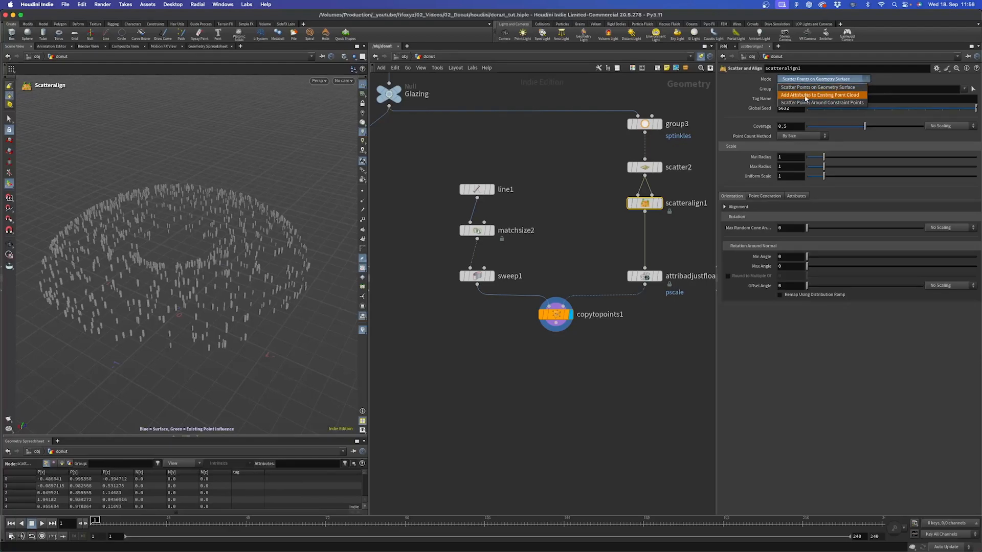
pyautogui.click(818, 95)
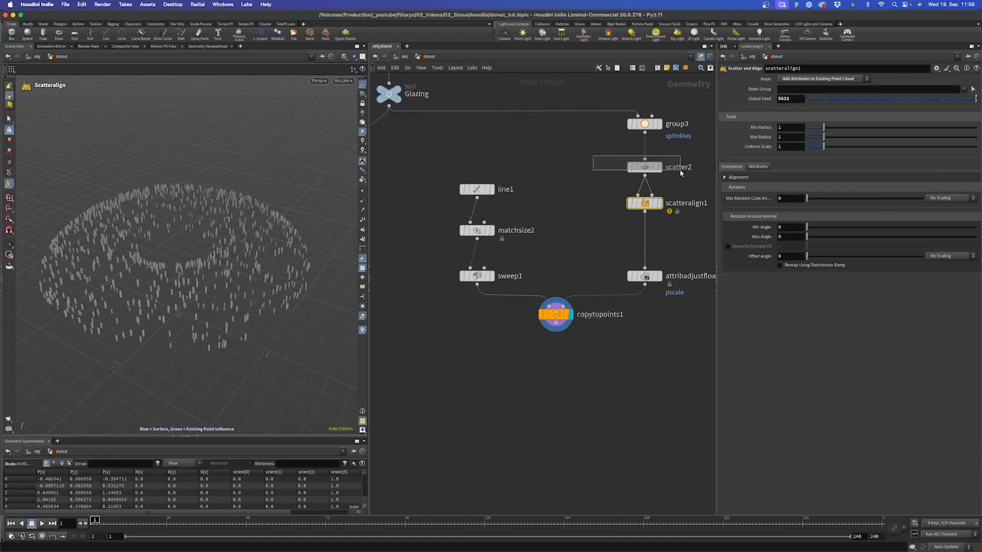
pyautogui.click(640, 169)
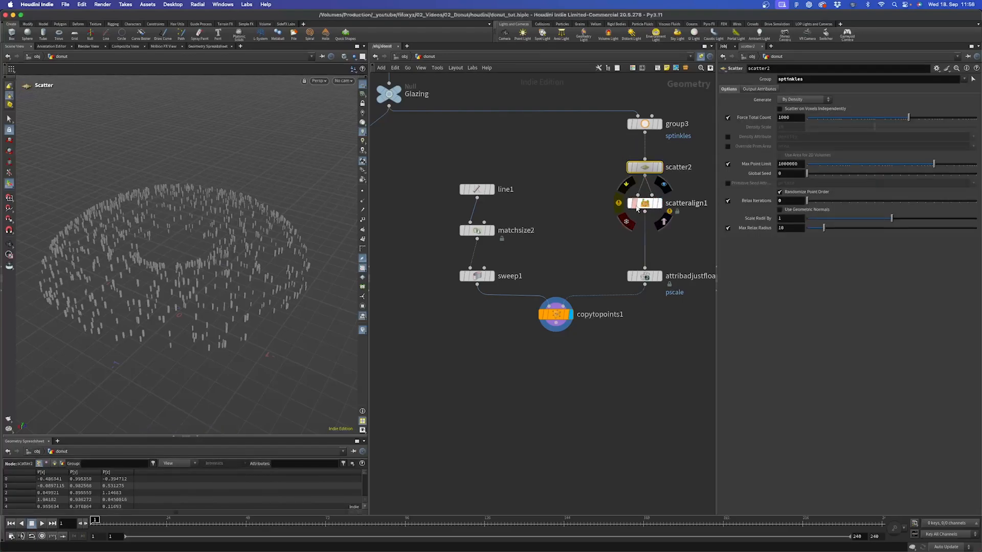
pyautogui.click(645, 203)
pyautogui.click(660, 203)
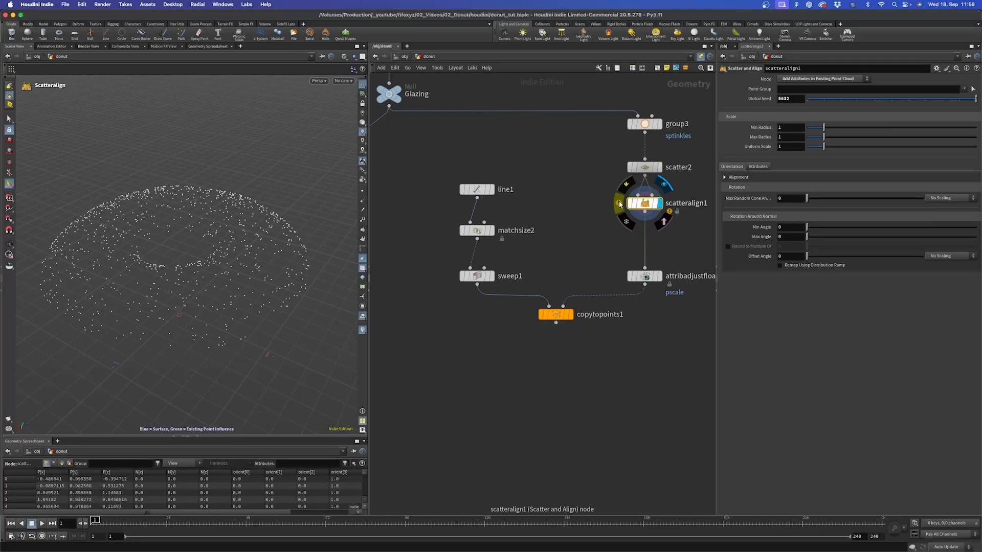
pyautogui.click(620, 204)
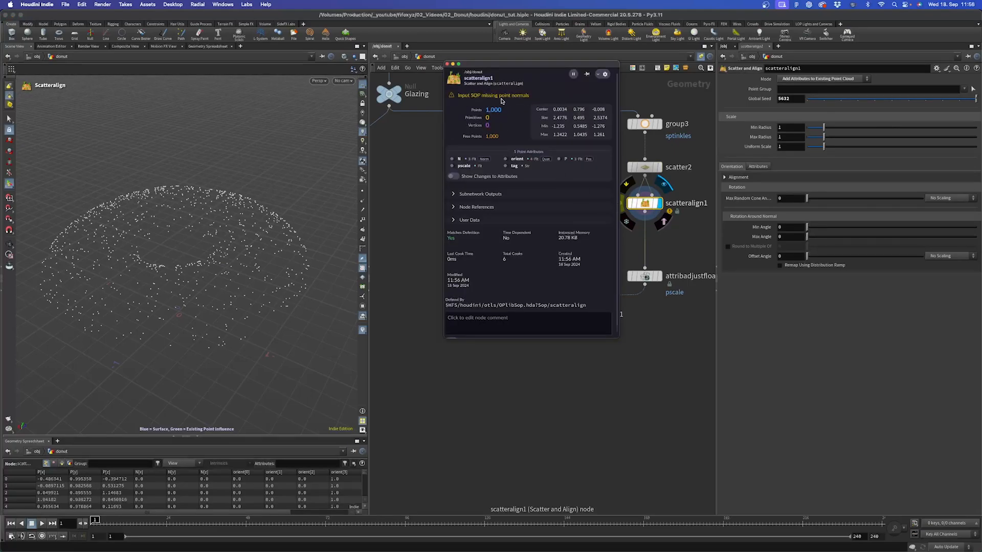
pyautogui.click(447, 65)
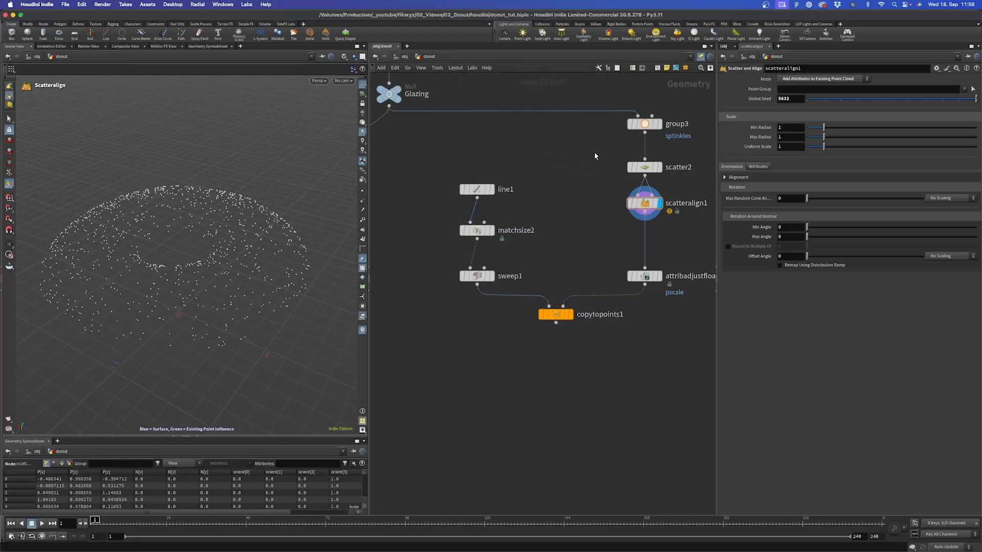
# Insert a Normal node between the sprinkles group and the Scatter node, adding the normals to Points.
pyautogui.press('Tab')
pyautogui.write('normal')
pyautogui.press('Return')
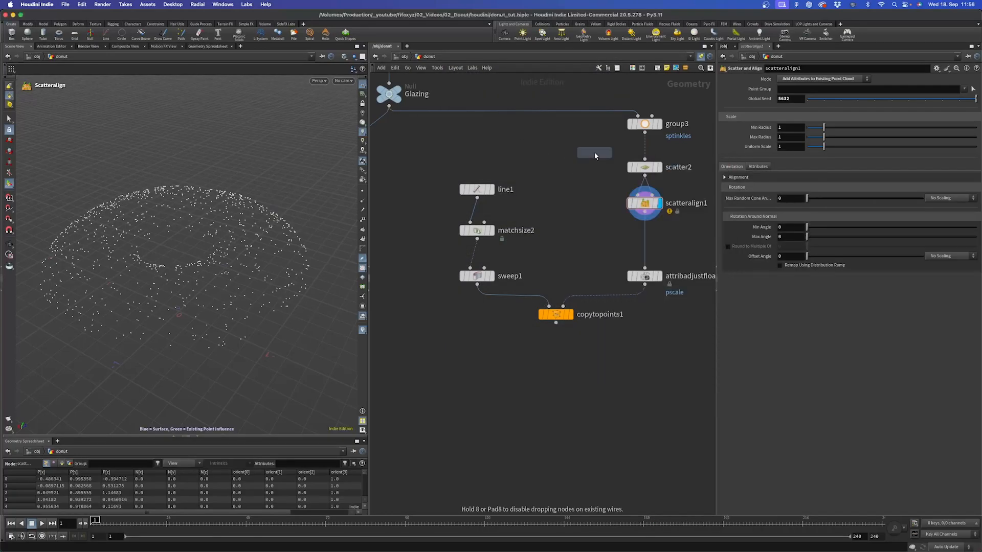
pyautogui.click(594, 152)
pyautogui.moveTo(594, 152); pyautogui.dragTo(655, 162)
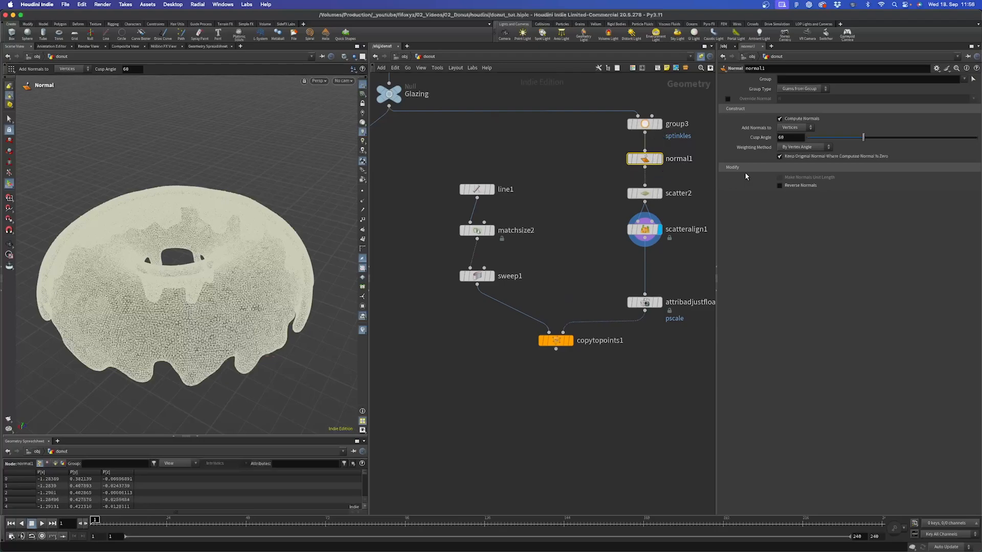
pyautogui.click(807, 126)
pyautogui.click(790, 130)
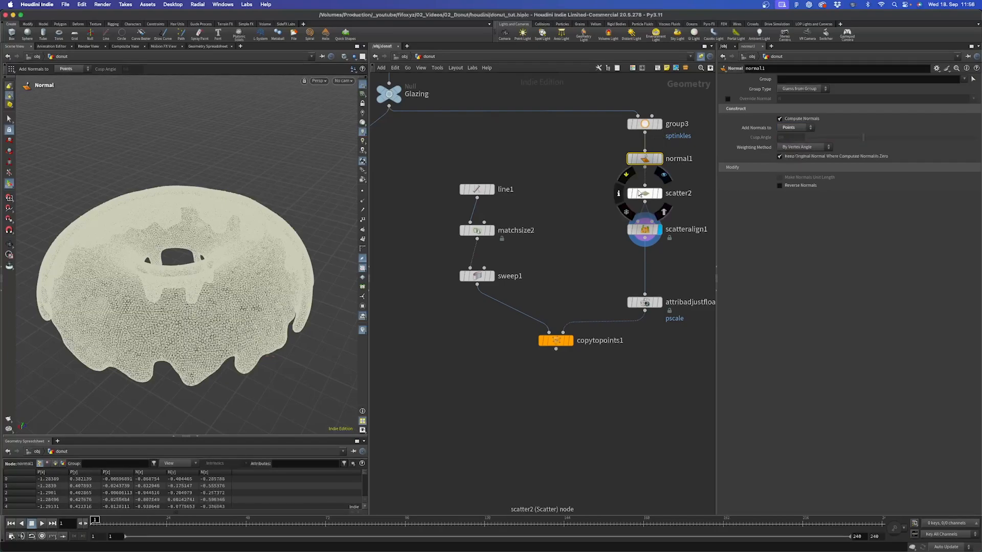
# Display the Normal node and inspect its point normals around the glazing, hiding the normal markers again.
pyautogui.click(659, 159)
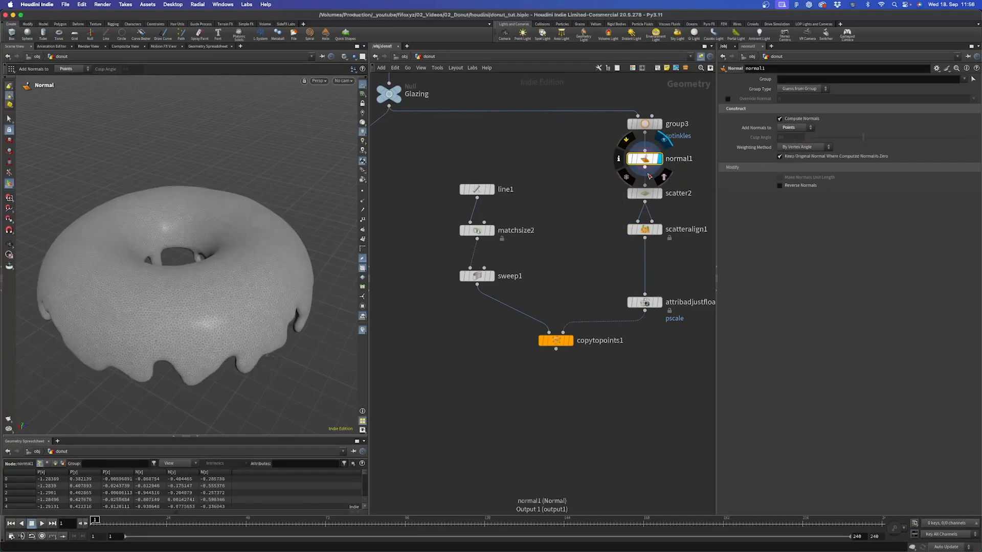
pyautogui.click(362, 201)
pyautogui.press('Escape')
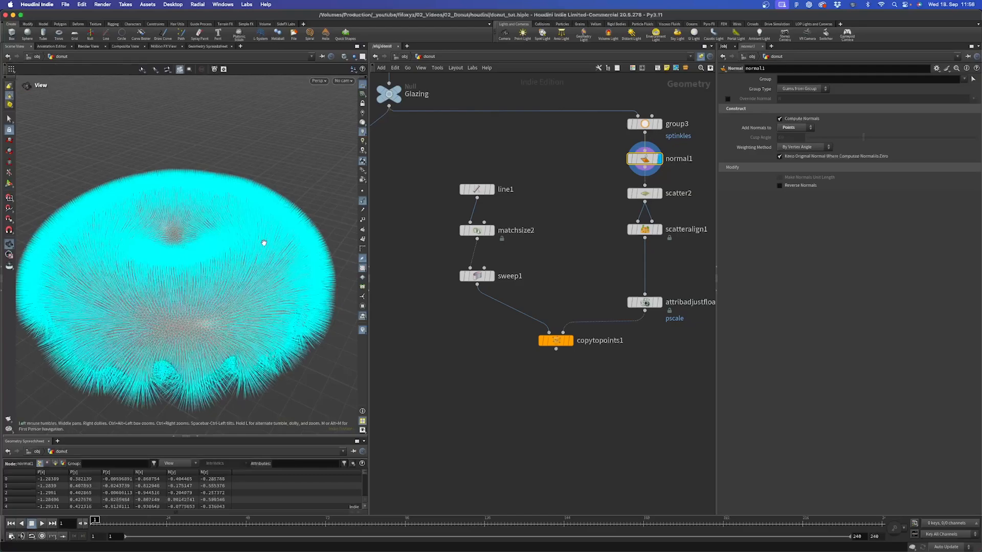
pyautogui.moveTo(263, 240); pyautogui.dragTo(312, 263)
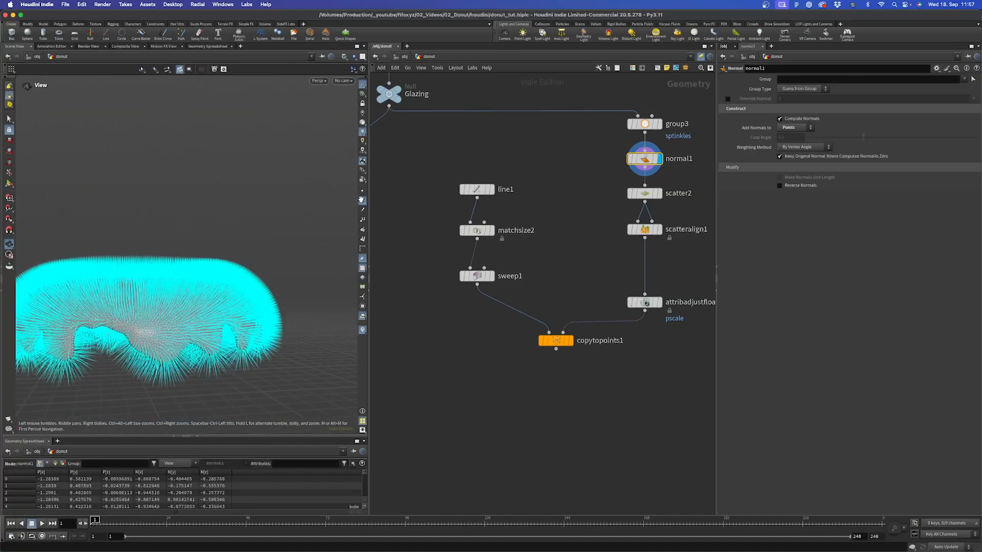
pyautogui.click(362, 201)
# Display the Scatter node's points with point normals shown and inspect their directions.
pyautogui.click(659, 194)
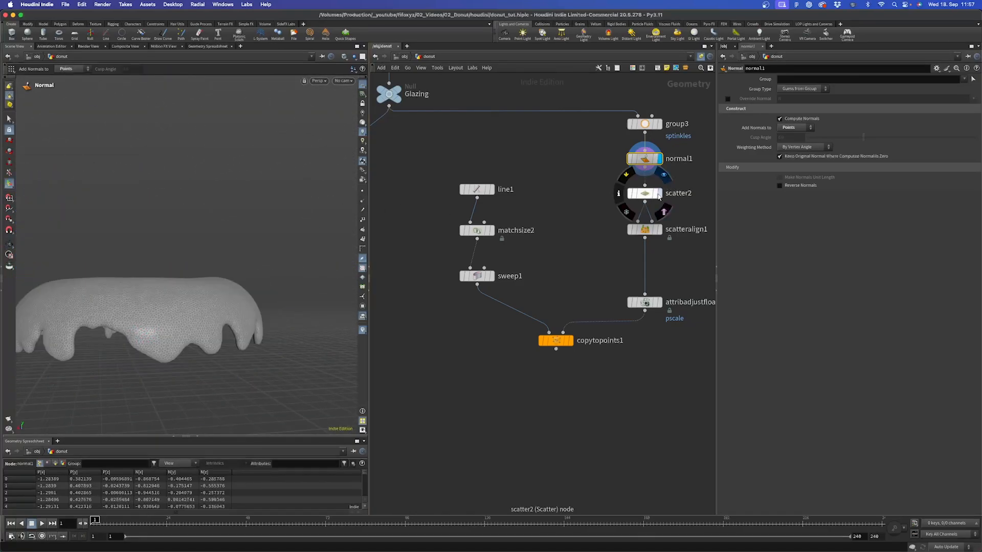
pyautogui.click(362, 201)
pyautogui.moveTo(176, 303); pyautogui.dragTo(250, 288)
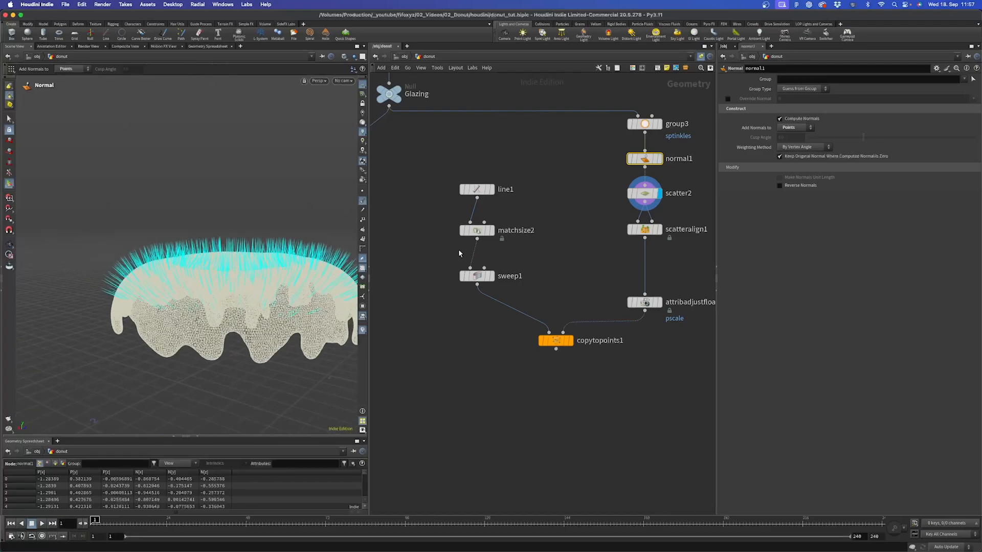
# Display the Scatter and Align node to inspect its point normals, and return the display to the Copy to Points node.
pyautogui.click(656, 230)
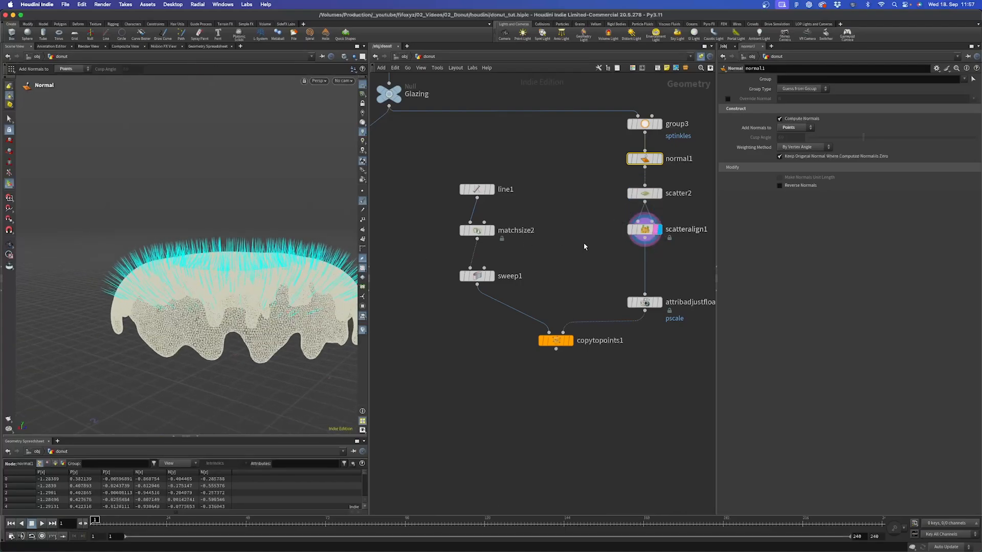
pyautogui.click(645, 230)
pyautogui.press('Escape')
pyautogui.moveTo(255, 277); pyautogui.dragTo(272, 240)
pyautogui.press('Return')
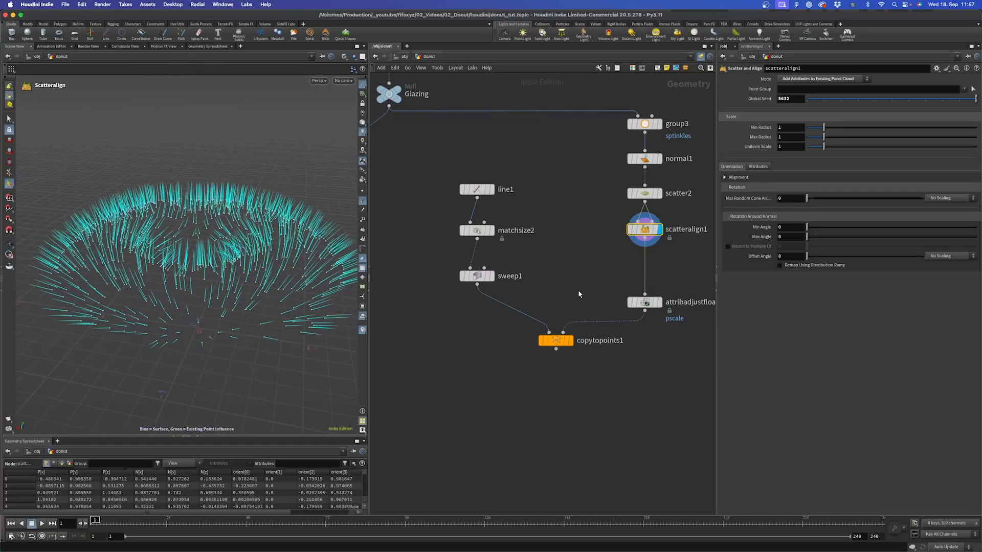
pyautogui.click(569, 340)
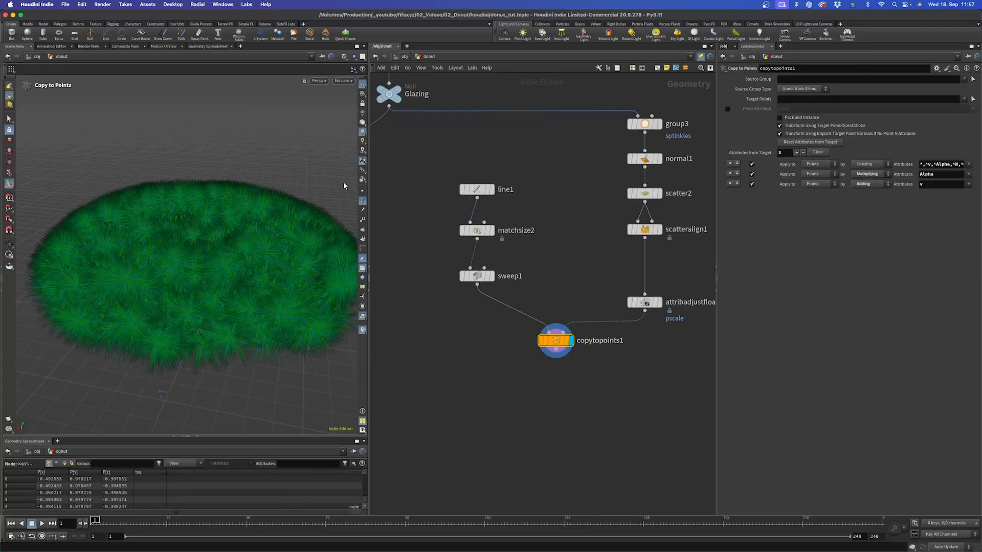
# Hide the point normal markers and inspect the orientation of the copied sprinkles around the glazing.
pyautogui.click(362, 203)
pyautogui.keyDown('alt'); pyautogui.moveTo(175, 285); pyautogui.dragTo(206, 269); pyautogui.keyUp('alt')
pyautogui.keyDown('alt'); pyautogui.moveTo(206, 269); pyautogui.dragTo(291, 252, button='right'); pyautogui.keyUp('alt')
pyautogui.keyDown('alt'); pyautogui.moveTo(292, 252); pyautogui.dragTo(268, 283); pyautogui.keyUp('alt')
pyautogui.keyDown('alt'); pyautogui.moveTo(268, 282); pyautogui.dragTo(208, 327, button='right'); pyautogui.keyUp('alt')
pyautogui.keyDown('alt'); pyautogui.moveTo(209, 327); pyautogui.dragTo(149, 275); pyautogui.keyUp('alt')
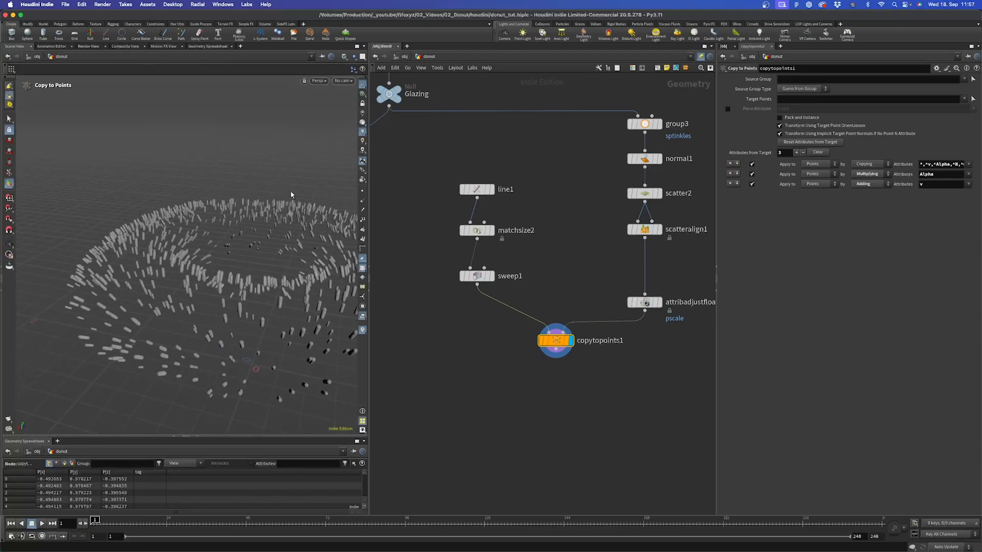
# Set the Scatter and Align node's Max Random Cone Angle to 180 to randomize the sprinkle rotation.
pyautogui.moveTo(607, 257); pyautogui.dragTo(692, 234)
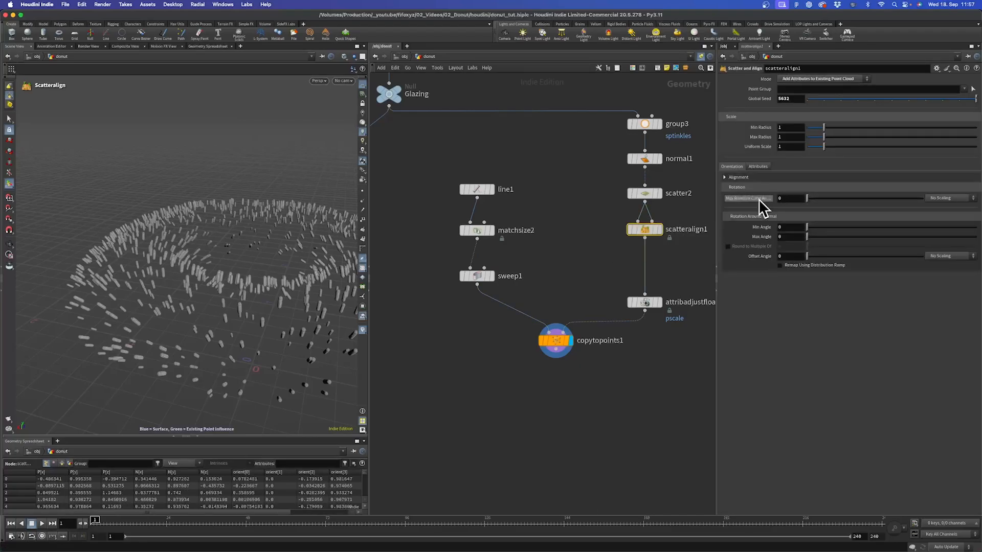
pyautogui.moveTo(760, 203); pyautogui.dragTo(947, 200)
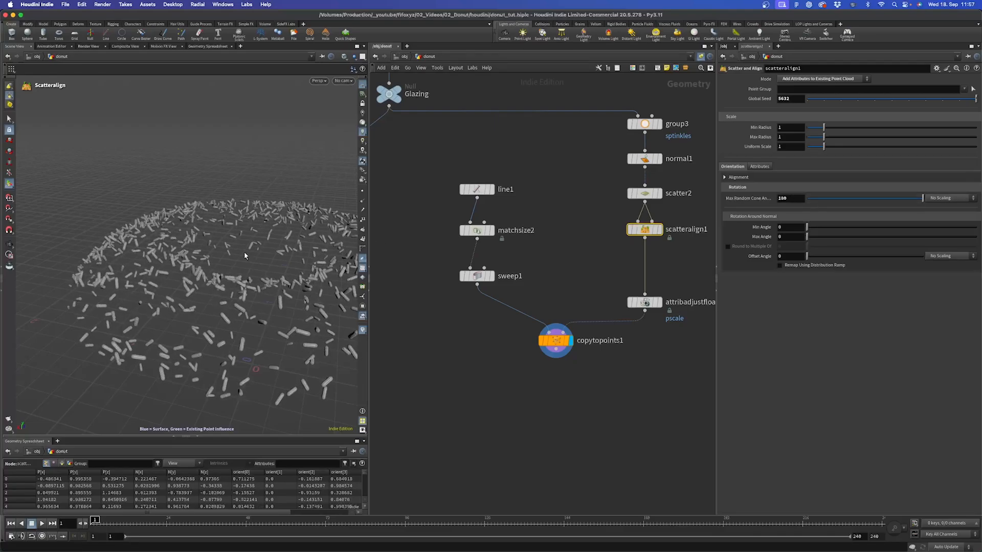
pyautogui.keyDown('alt'); pyautogui.moveTo(298, 238); pyautogui.dragTo(208, 310); pyautogui.keyUp('alt')
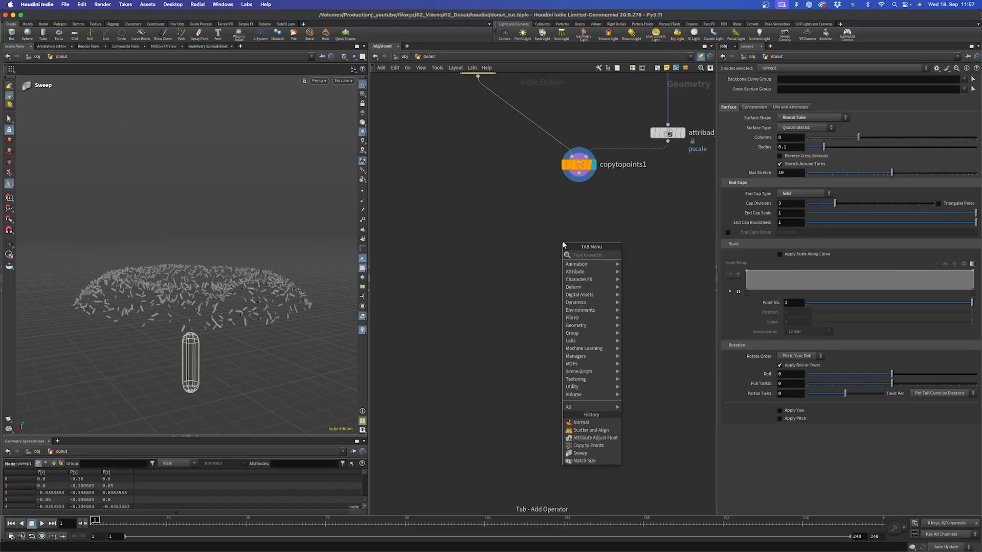
# Display the Scatter node's points and insert an Attribute Adjust Color node between the Scatter and Align and Attribute Adjust Float nodes.
pyautogui.press('Escape')
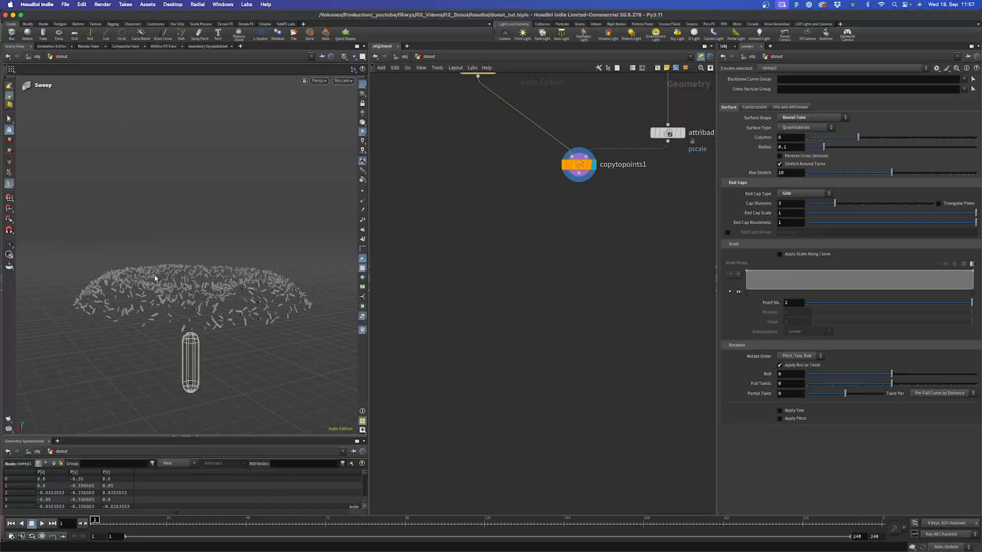
pyautogui.keyDown('alt'); pyautogui.moveTo(701, 200); pyautogui.dragTo(632, 328); pyautogui.keyUp('alt')
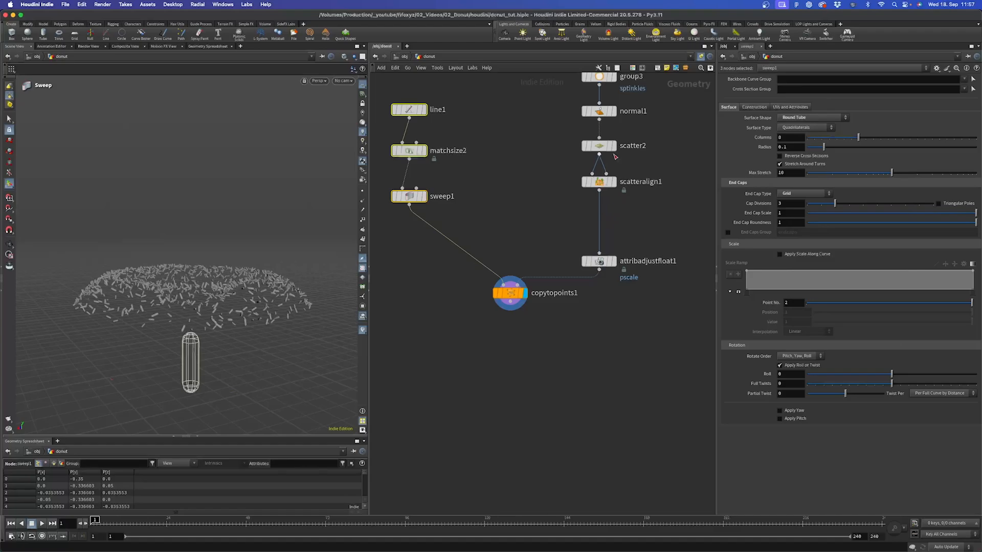
pyautogui.click(614, 145)
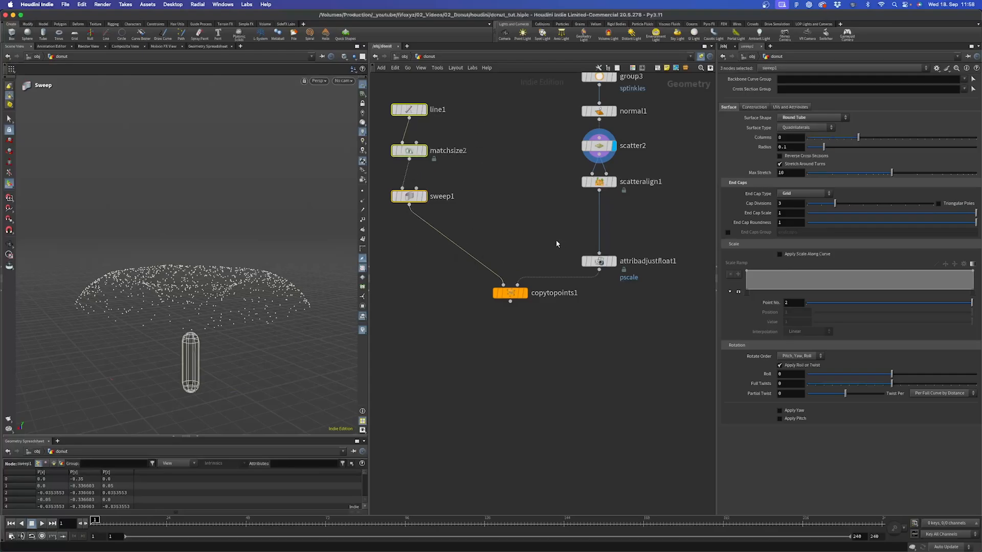
pyautogui.press('Tab')
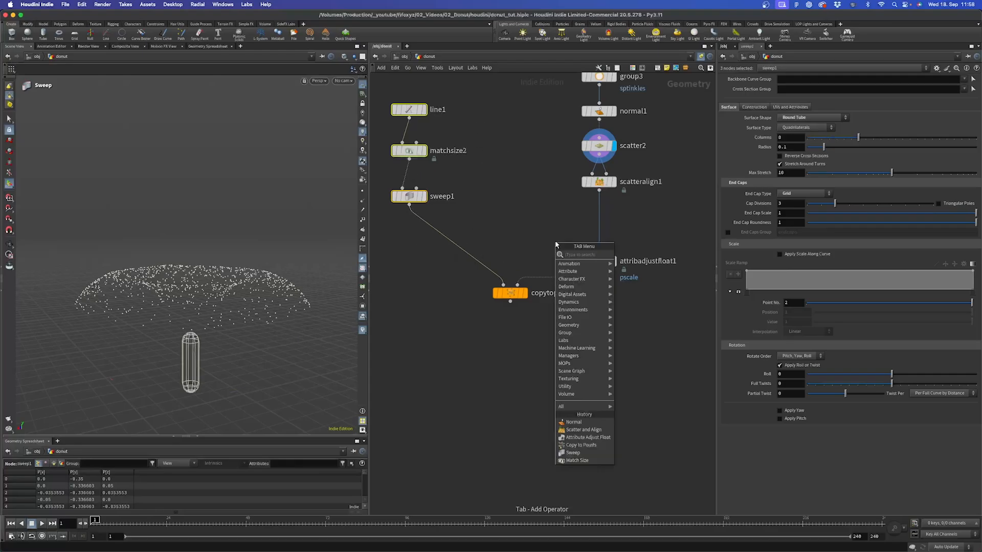
pyautogui.write('att adjust colo')
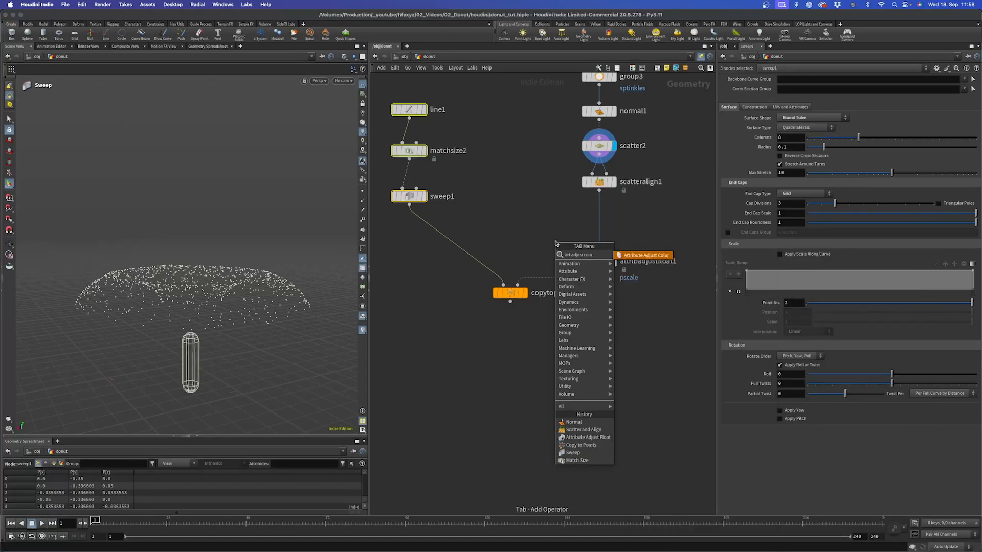
pyautogui.press('Return')
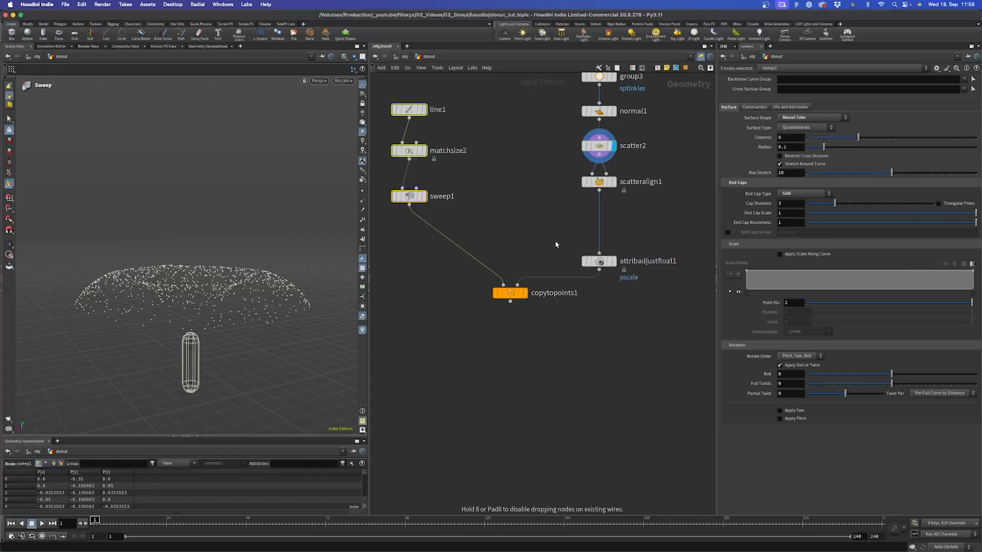
pyautogui.click(554, 241)
pyautogui.moveTo(557, 241); pyautogui.dragTo(598, 221)
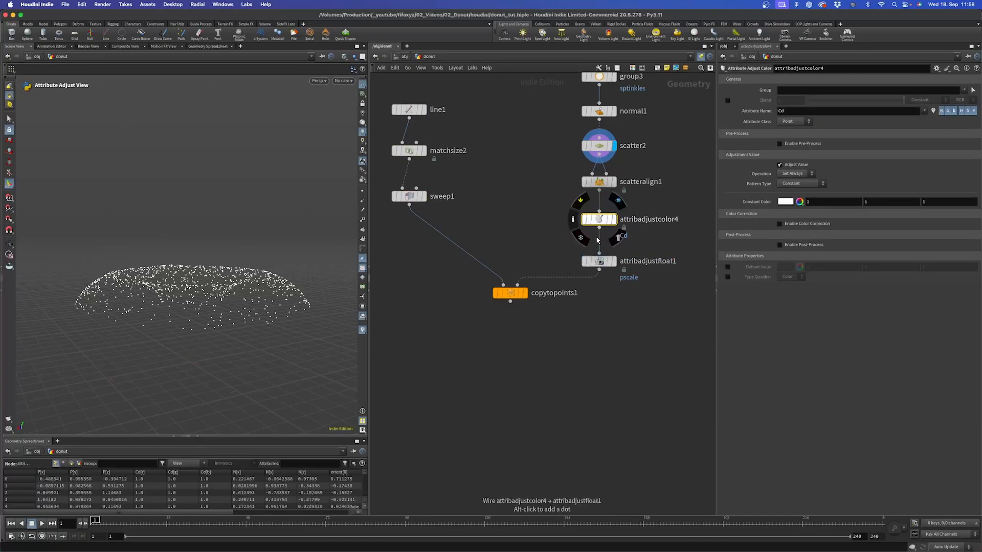
# Set the Attribute Adjust Color node's Pattern Type to Random, keeping the color ramp for its values.
pyautogui.click(801, 184)
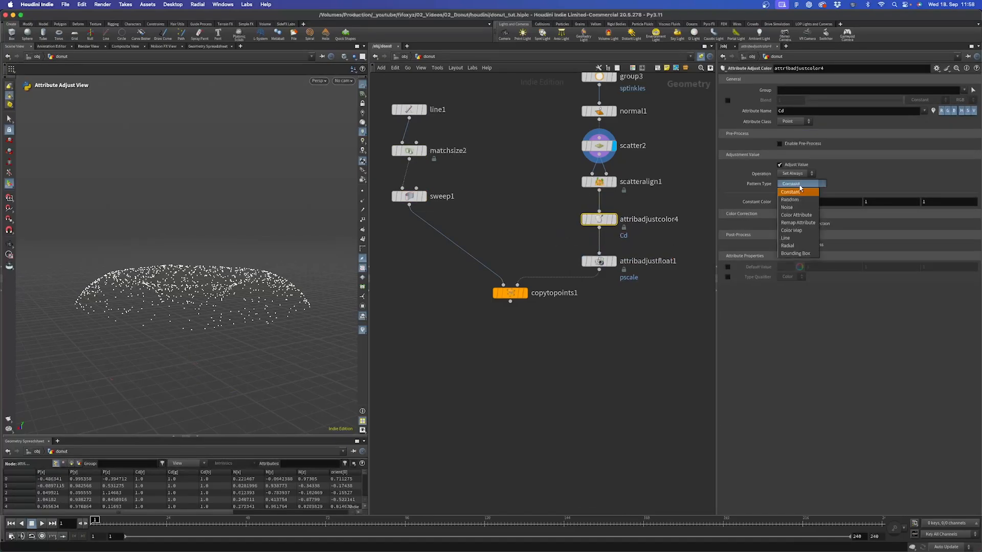
pyautogui.click(805, 226)
pyautogui.click(801, 184)
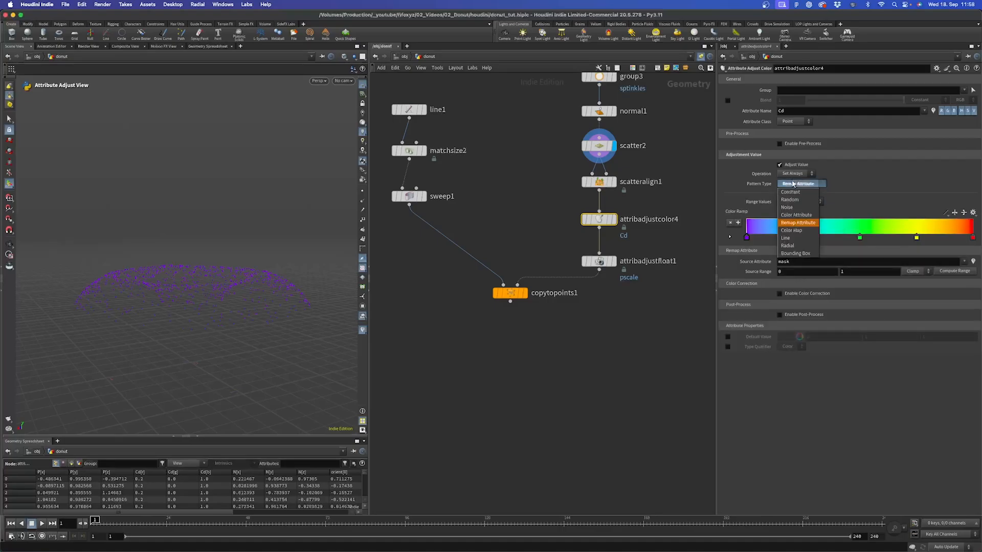
pyautogui.click(796, 200)
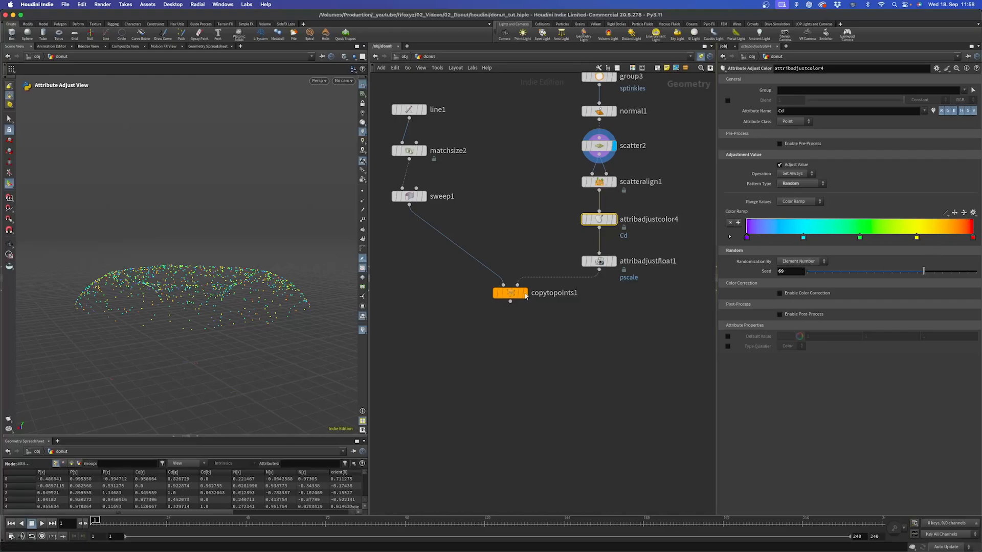
# Display the Copy to Points node and inspect the colored sprinkles from several angles.
pyautogui.click(525, 294)
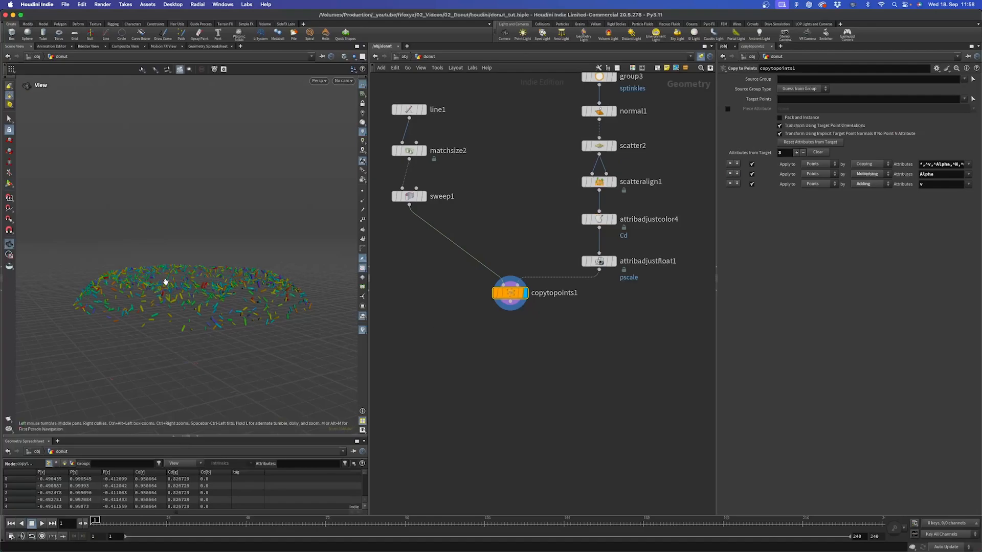
pyautogui.moveTo(165, 282); pyautogui.dragTo(223, 226)
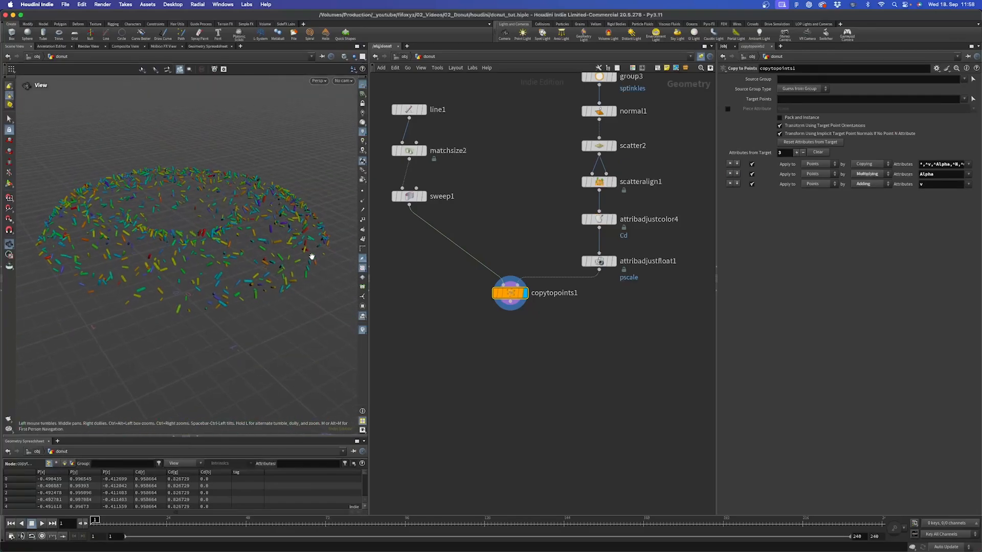
pyautogui.press('h')
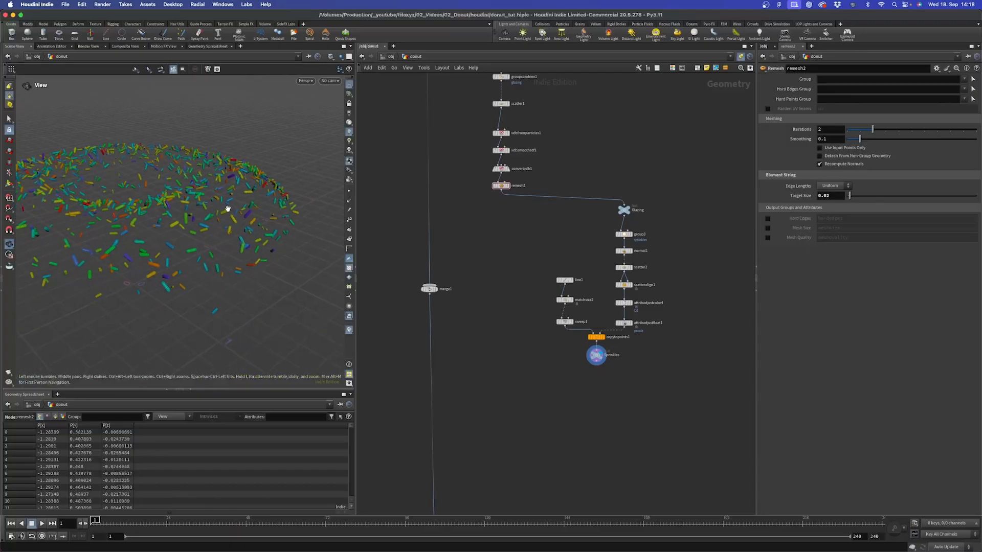
pyautogui.scroll(-5, 228, 209)
pyautogui.moveTo(197, 203); pyautogui.dragTo(249, 172, button='right')
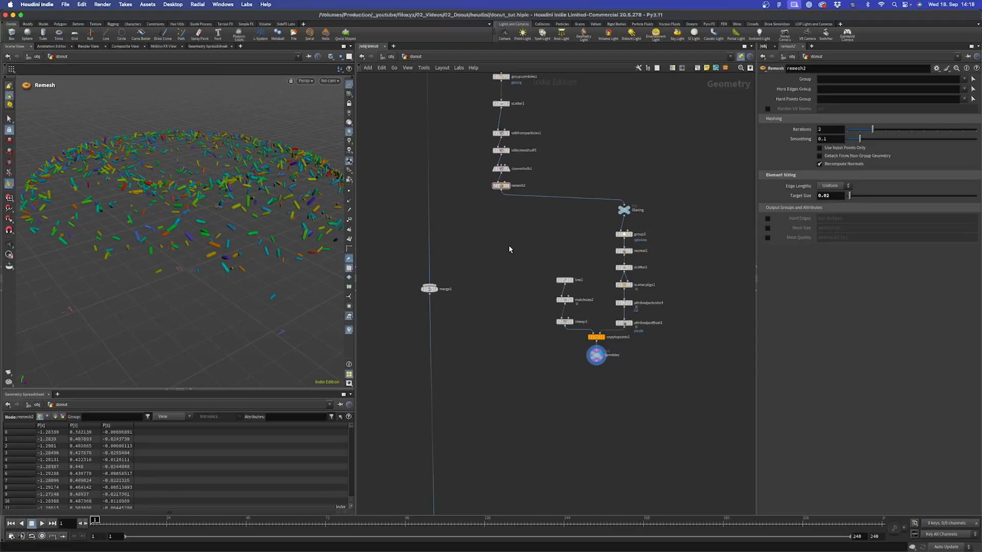
# Display the remeshed glazing, then add a Merge node combining it with the Sprinkles null and display the result.
pyautogui.click(507, 185)
pyautogui.moveTo(162, 214); pyautogui.dragTo(193, 192)
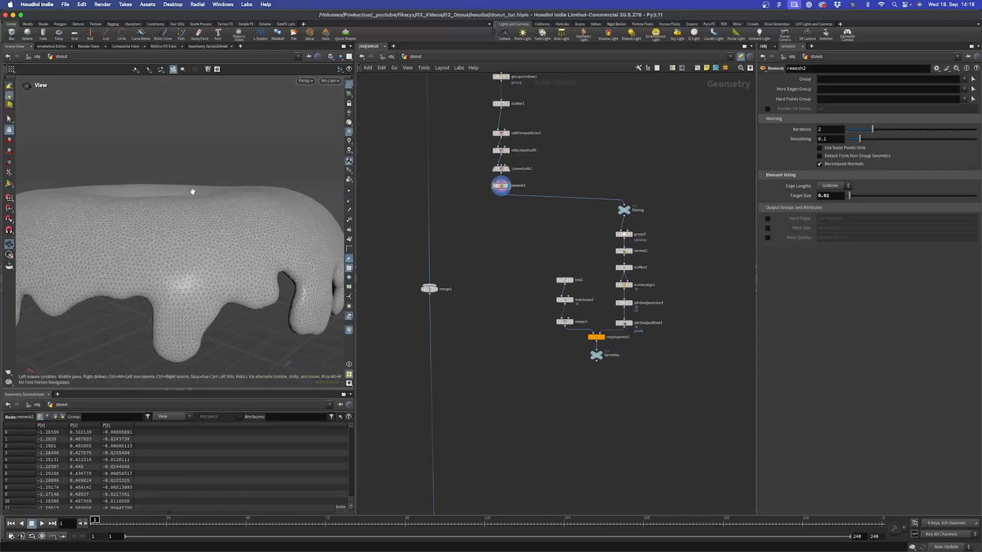
pyautogui.press('Tab')
pyautogui.write('merge')
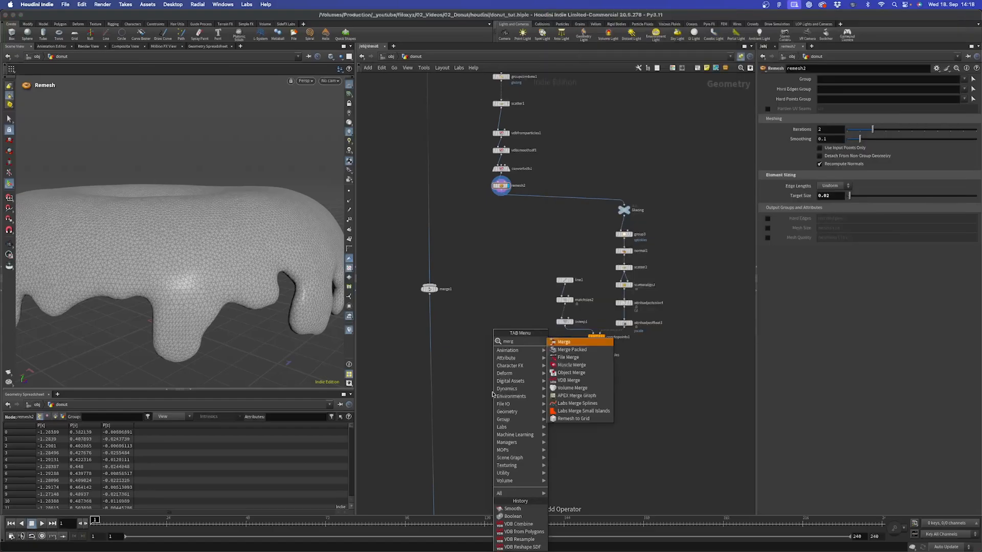
pyautogui.press('Return')
pyautogui.click(492, 394)
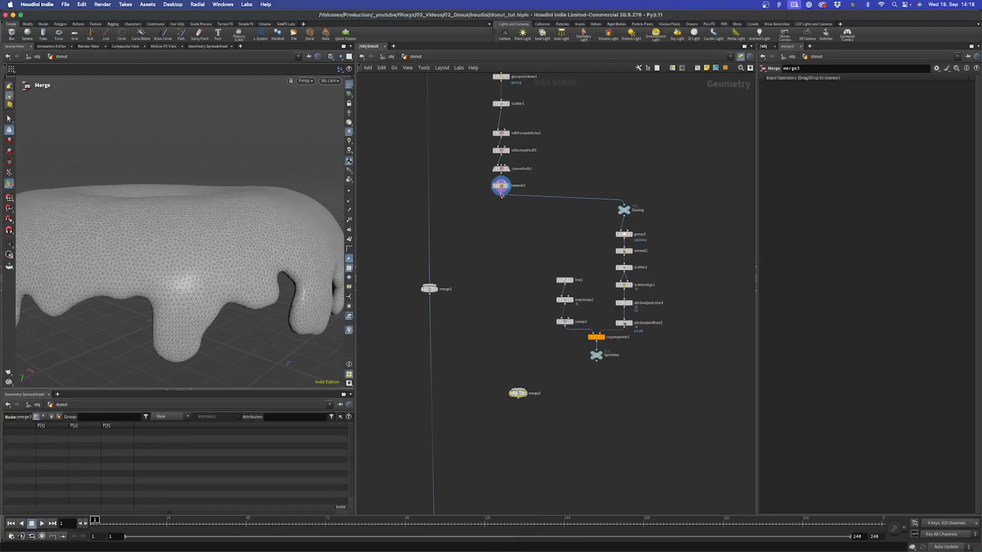
pyautogui.moveTo(501, 195); pyautogui.dragTo(518, 389)
pyautogui.moveTo(596, 362); pyautogui.dragTo(527, 392)
pyautogui.press('Escape')
pyautogui.scroll(5, 285, 199)
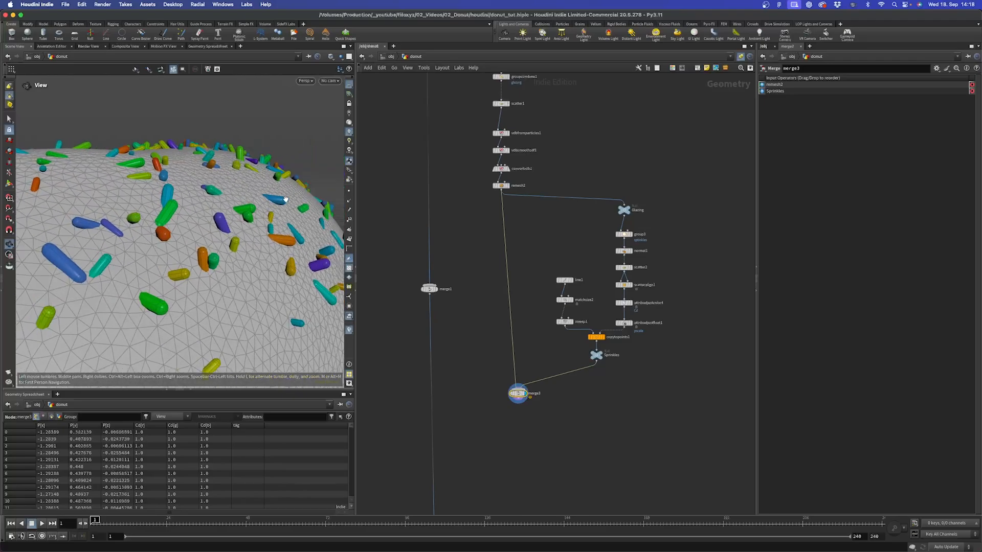
# Inspect how the sprinkles sit in the merged glazing surface, then delete the Merge node.
pyautogui.moveTo(285, 198); pyautogui.dragTo(211, 198)
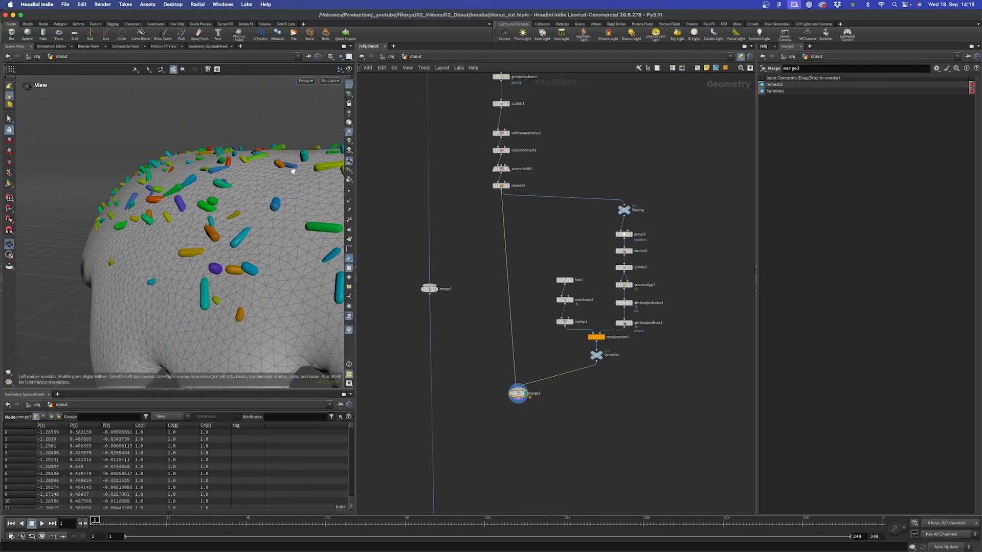
pyautogui.moveTo(293, 170); pyautogui.dragTo(213, 226)
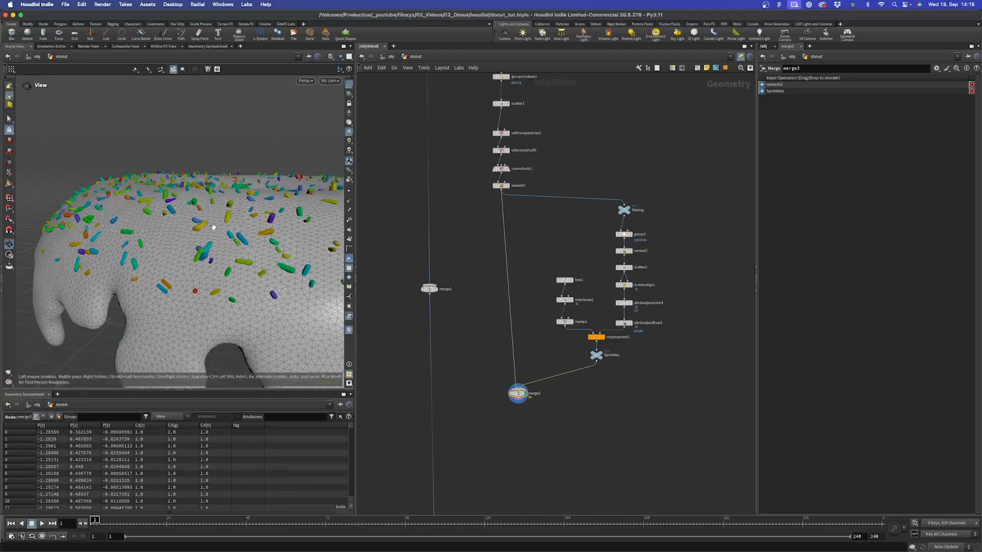
pyautogui.moveTo(213, 227); pyautogui.dragTo(239, 212, button='right')
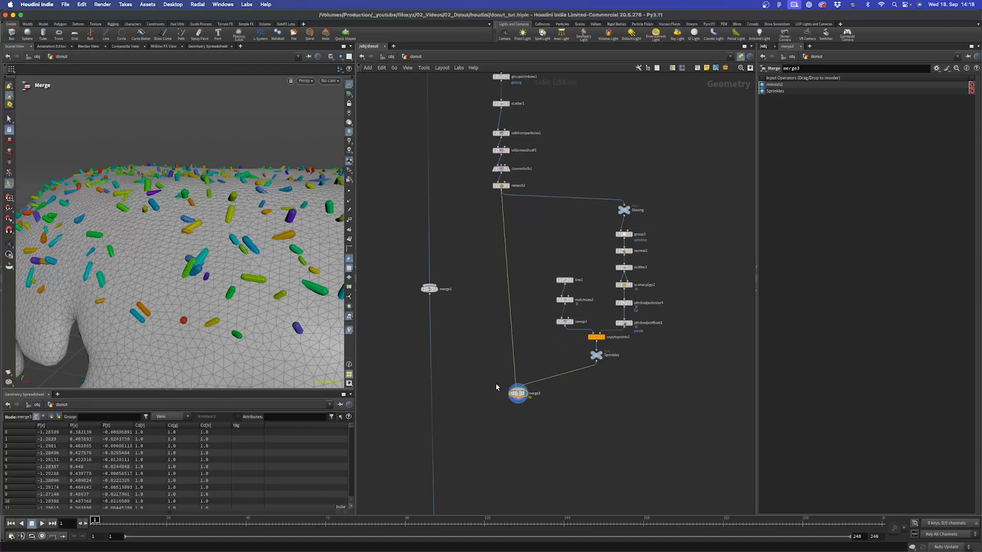
pyautogui.press('Delete')
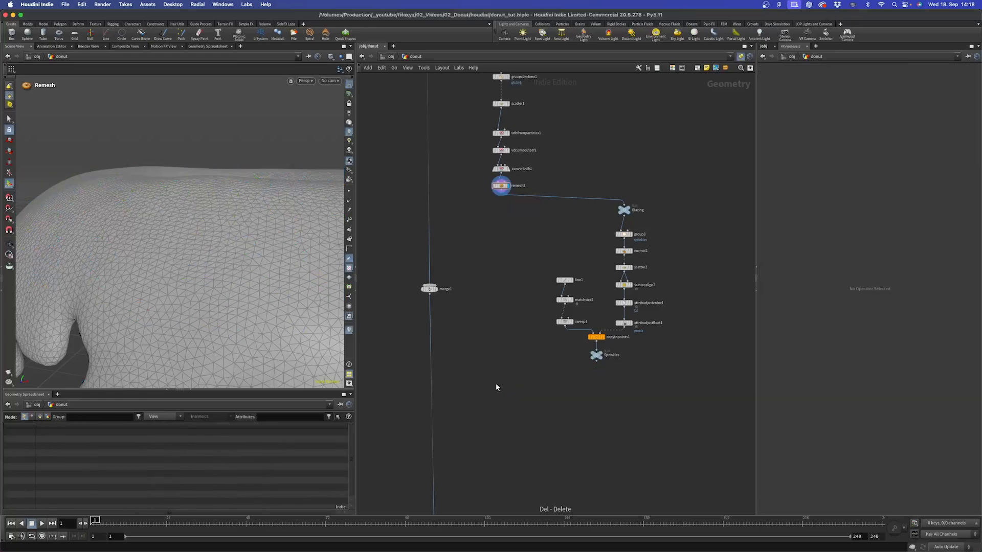
# Add a Boolean node that subtracts the Sprinkles null from the remeshed glazing, display it, and inspect the cuts up close.
pyautogui.press('Tab')
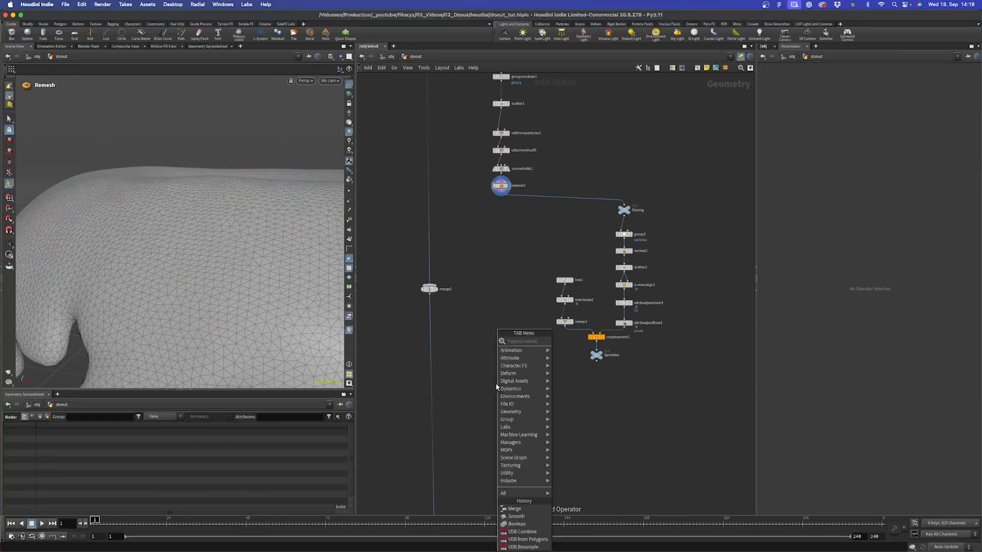
pyautogui.write('boo')
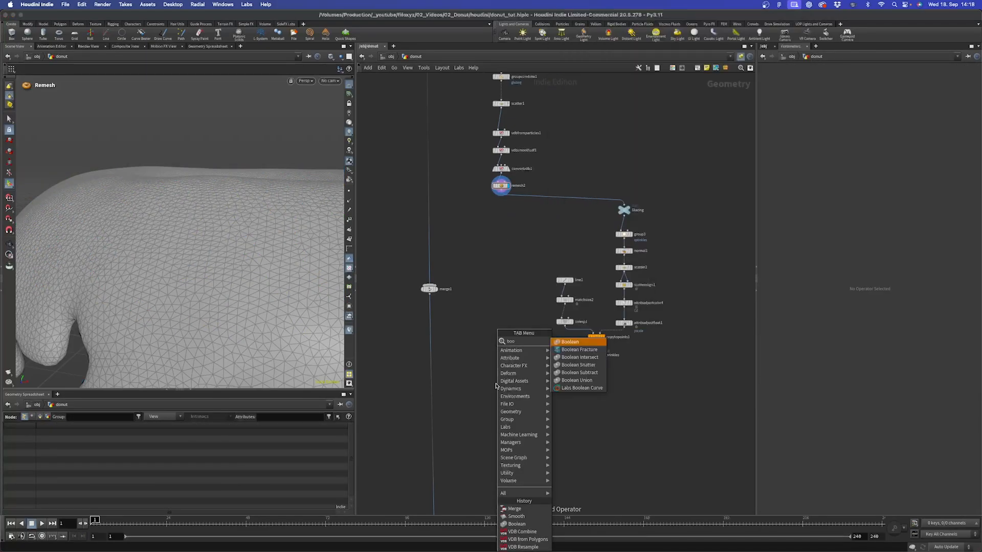
pyautogui.press('Return')
pyautogui.click(542, 409)
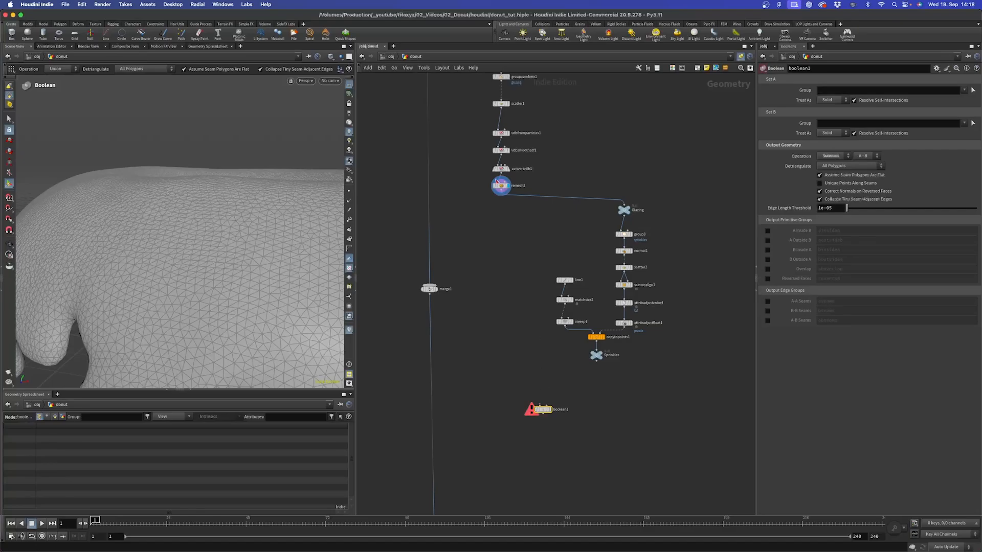
pyautogui.moveTo(499, 190); pyautogui.dragTo(599, 369)
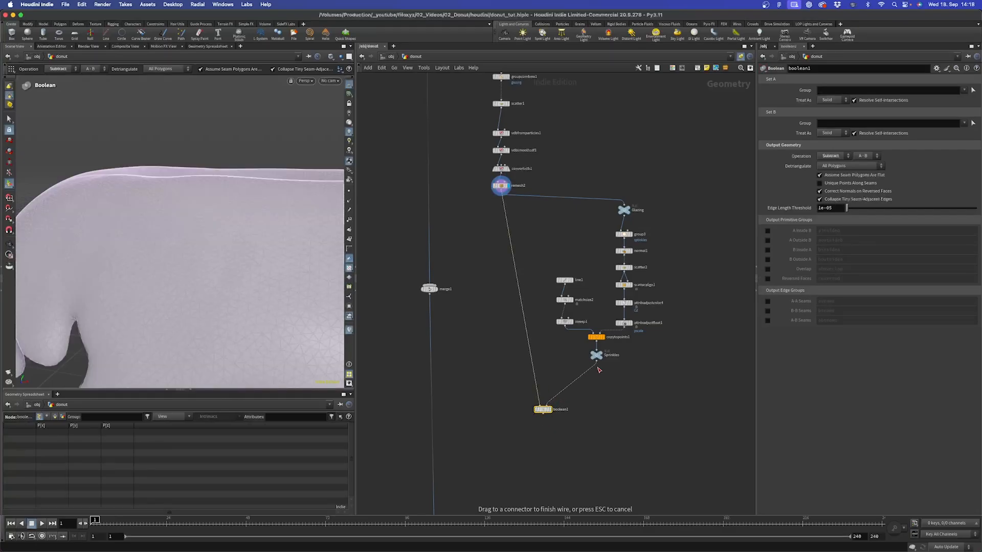
pyautogui.moveTo(564, 406); pyautogui.dragTo(522, 387)
pyautogui.keyDown('alt'); pyautogui.moveTo(255, 317); pyautogui.dragTo(239, 271); pyautogui.keyUp('alt')
pyautogui.press('Return')
pyautogui.scroll(6, 603, 289)
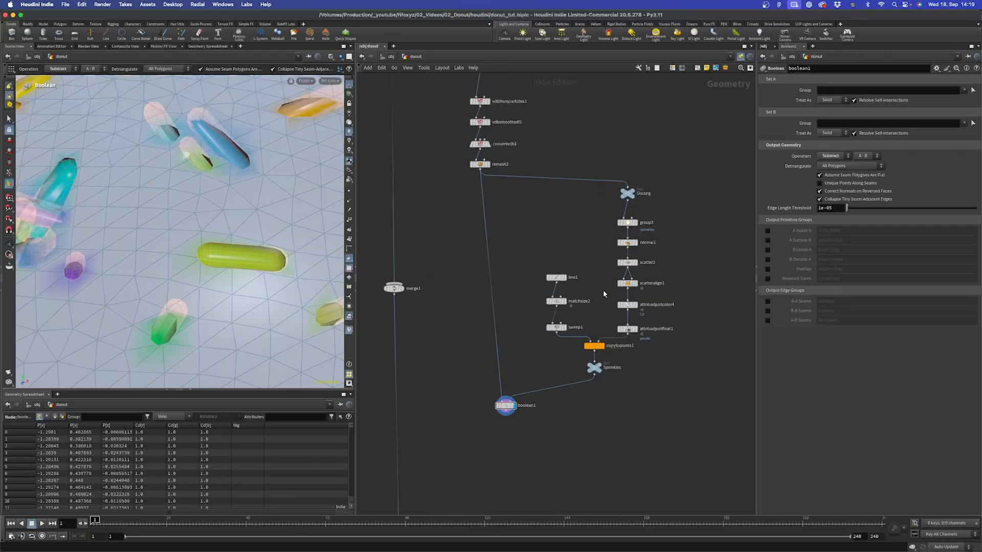
# Display the sprinkle's Line node and insert a Remesh node between it and the Match Size node.
pyautogui.moveTo(521, 274); pyautogui.dragTo(521, 231)
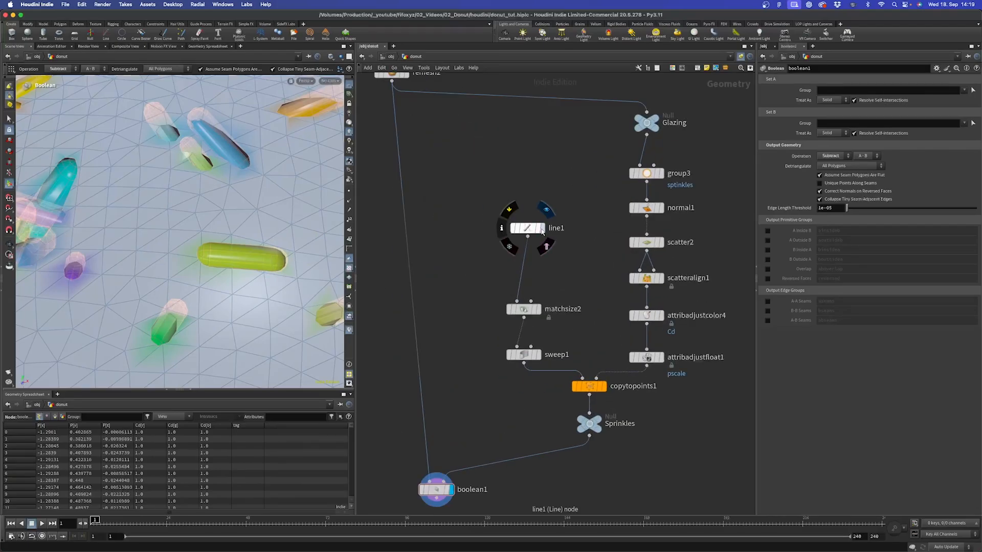
pyautogui.click(545, 210)
pyautogui.press('Tab')
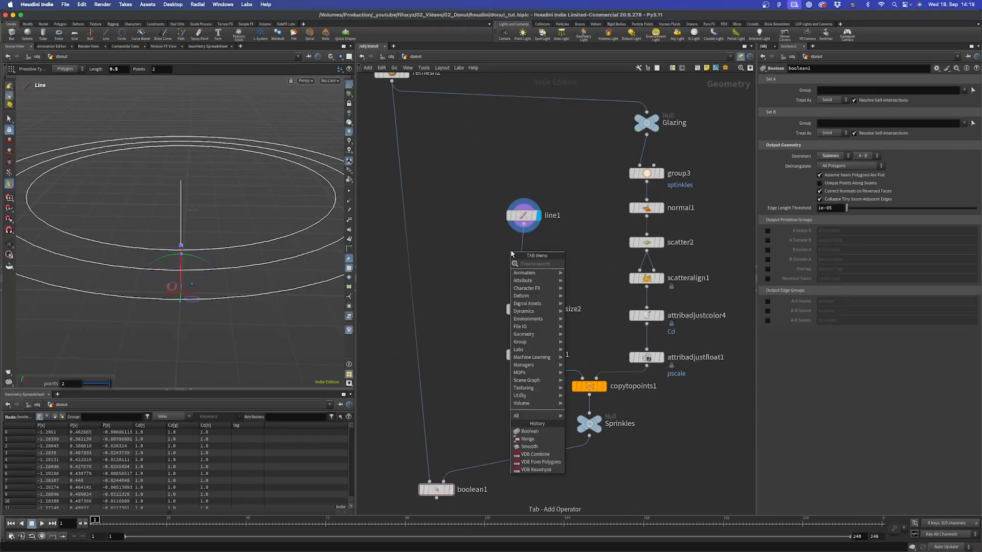
pyautogui.write('res')
pyautogui.press('Return')
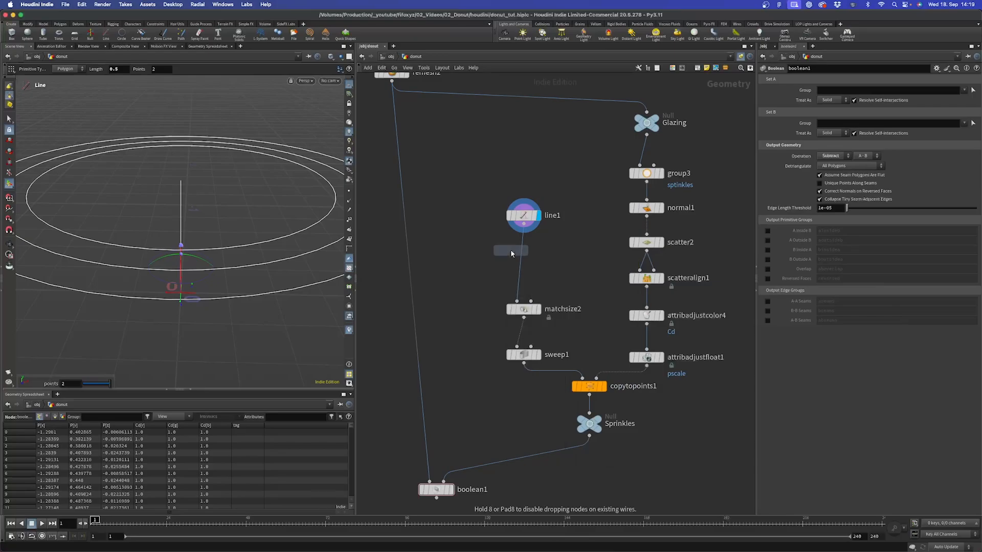
pyautogui.click(510, 250)
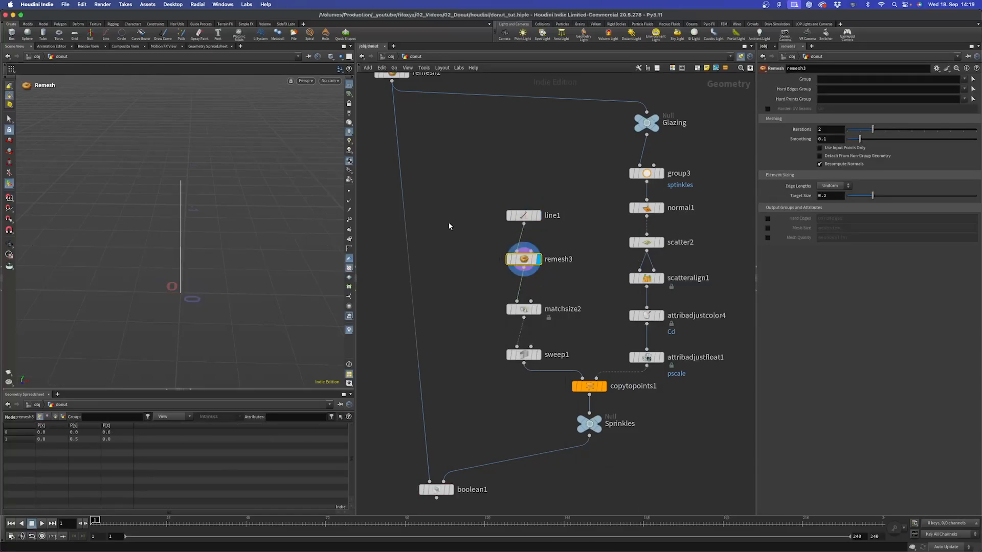
# Move the sprinkle's Remesh node between the Sweep and Copy to Points nodes and tidy the node chain.
pyautogui.moveTo(522, 256); pyautogui.dragTo(521, 365)
pyautogui.moveTo(489, 414); pyautogui.dragTo(526, 275)
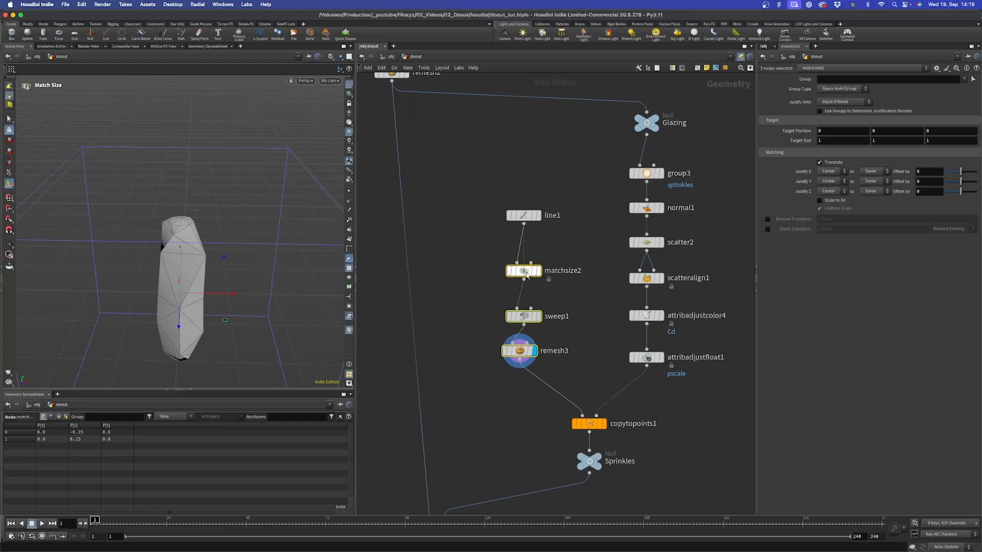
pyautogui.moveTo(519, 357); pyautogui.dragTo(524, 364)
# Set the sprinkle Remesh node's target size to 0.06 and check the resulting mesh.
pyautogui.click(506, 379)
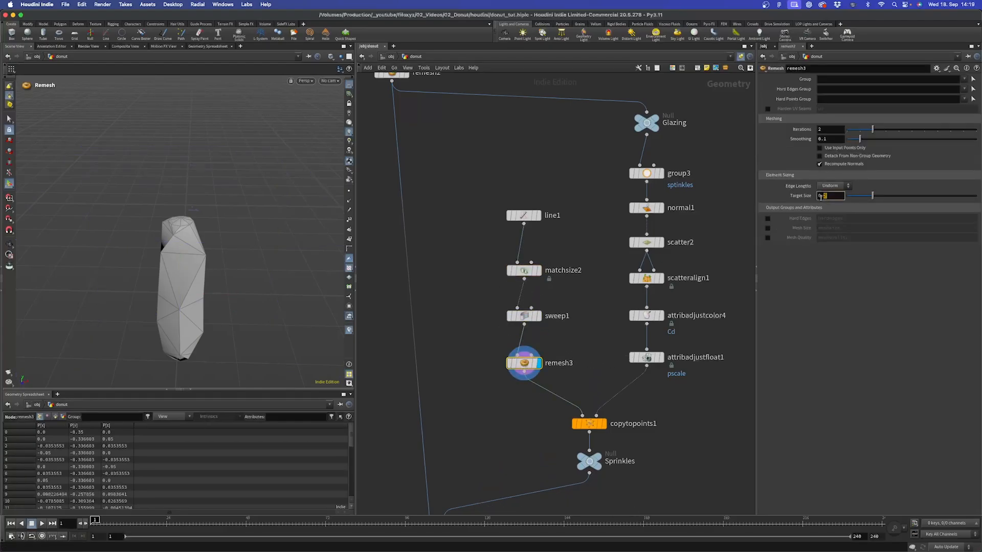
pyautogui.write('02')
pyautogui.press('Return')
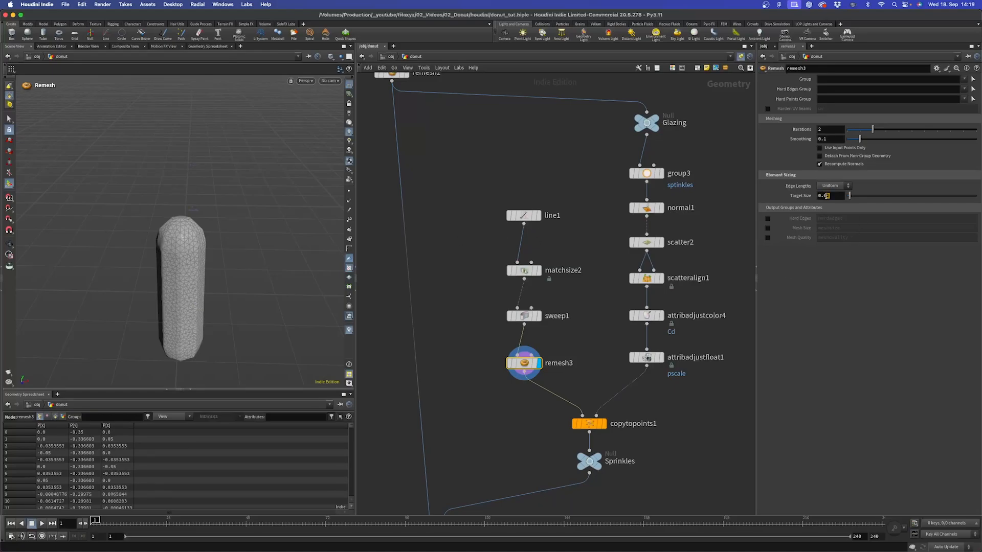
pyautogui.write('6')
pyautogui.press('Return')
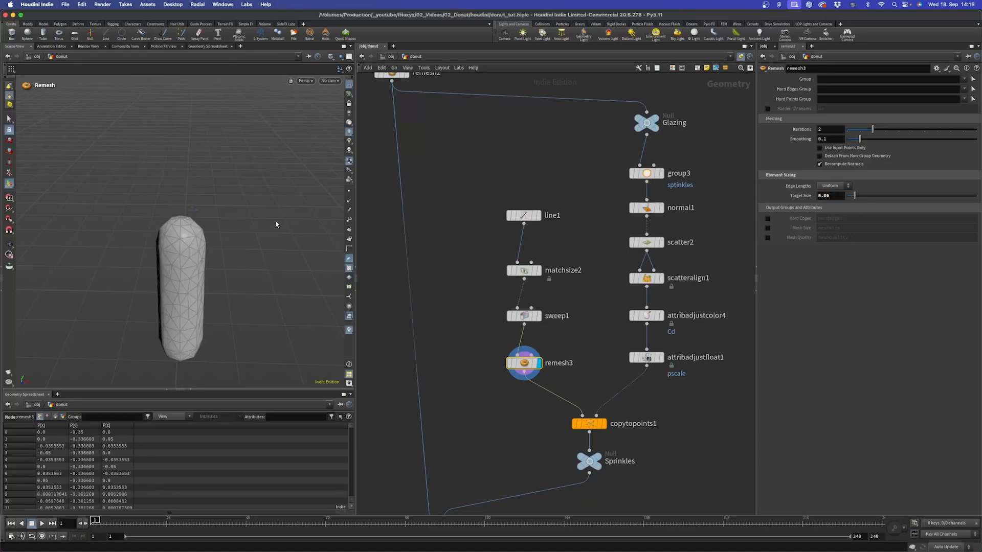
pyautogui.keyDown('alt'); pyautogui.moveTo(173, 243); pyautogui.dragTo(186, 247, button='right'); pyautogui.keyUp('alt')
pyautogui.keyDown('alt'); pyautogui.moveTo(186, 247); pyautogui.dragTo(218, 248); pyautogui.keyUp('alt')
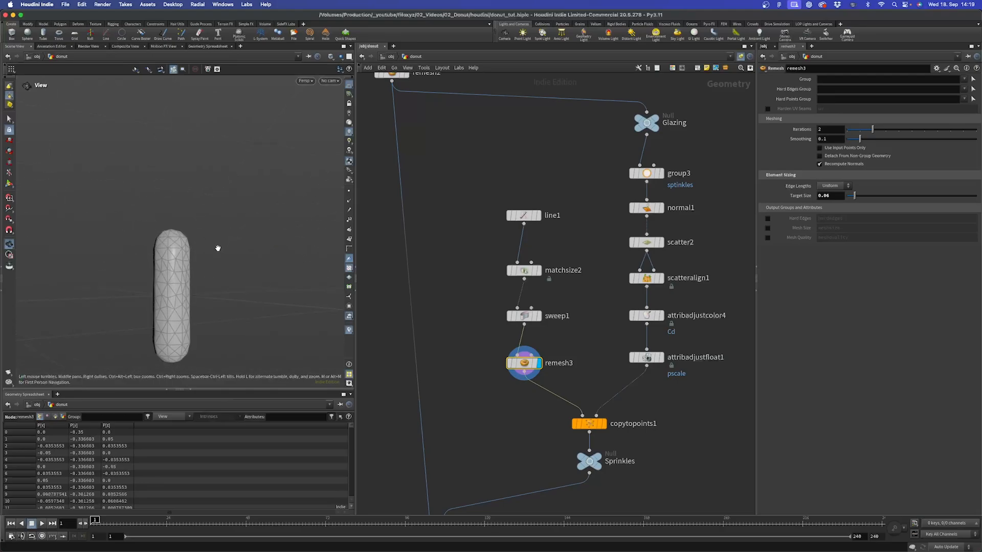
# Display the Boolean node and examine up close how the remeshed sprinkles cut into the glazing surface.
pyautogui.moveTo(519, 430); pyautogui.dragTo(560, 169, button='middle')
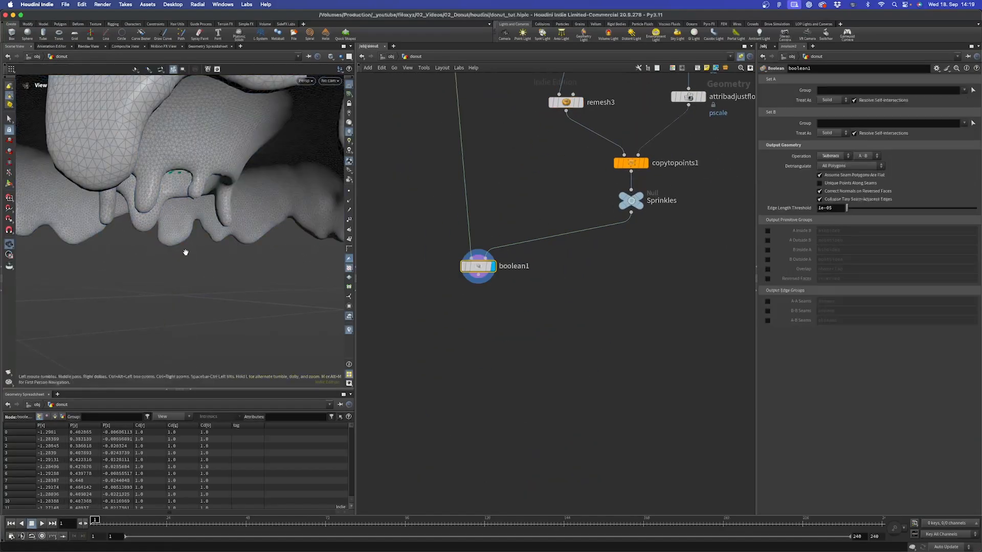
pyautogui.keyDown('alt'); pyautogui.moveTo(185, 252); pyautogui.dragTo(191, 180, button='right'); pyautogui.keyUp('alt')
pyautogui.keyDown('alt'); pyautogui.moveTo(212, 143); pyautogui.dragTo(213, 269, button='middle'); pyautogui.keyUp('alt')
pyautogui.moveTo(151, 230); pyautogui.dragTo(182, 241, button='right')
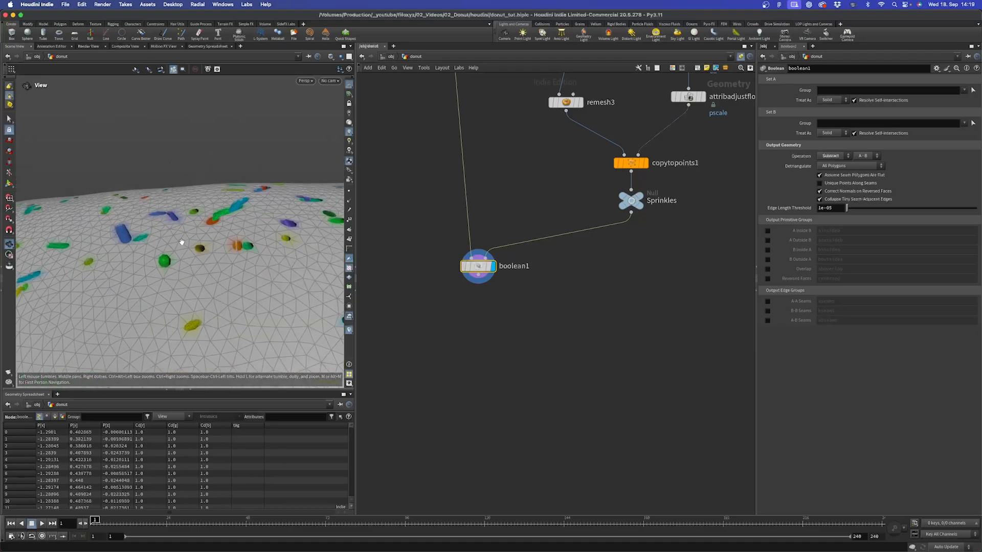
pyautogui.moveTo(182, 240); pyautogui.dragTo(195, 252)
pyautogui.moveTo(195, 252); pyautogui.dragTo(261, 179, button='right')
pyautogui.moveTo(262, 178); pyautogui.dragTo(220, 238)
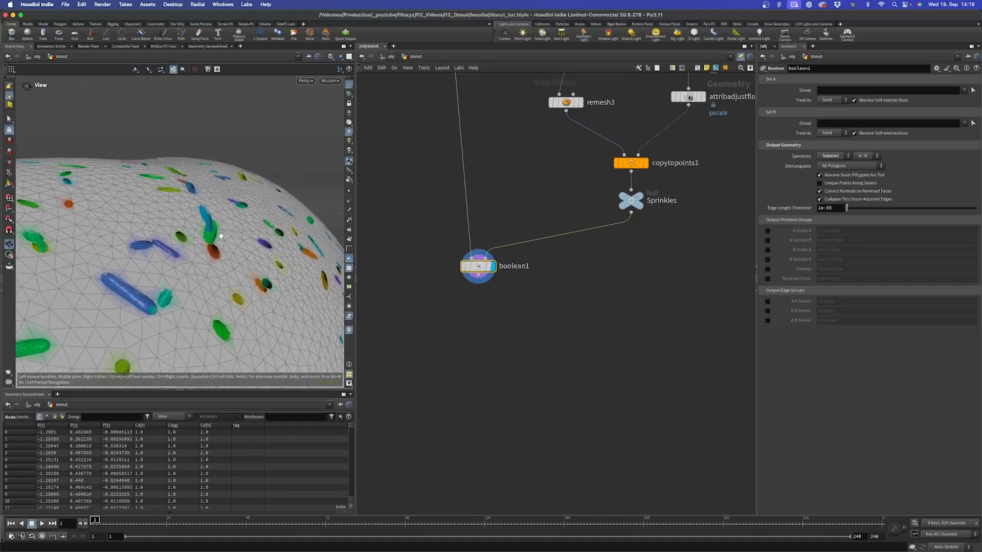
pyautogui.press('space')
pyautogui.moveTo(129, 302); pyautogui.dragTo(146, 291, button='right')
pyautogui.press('space')
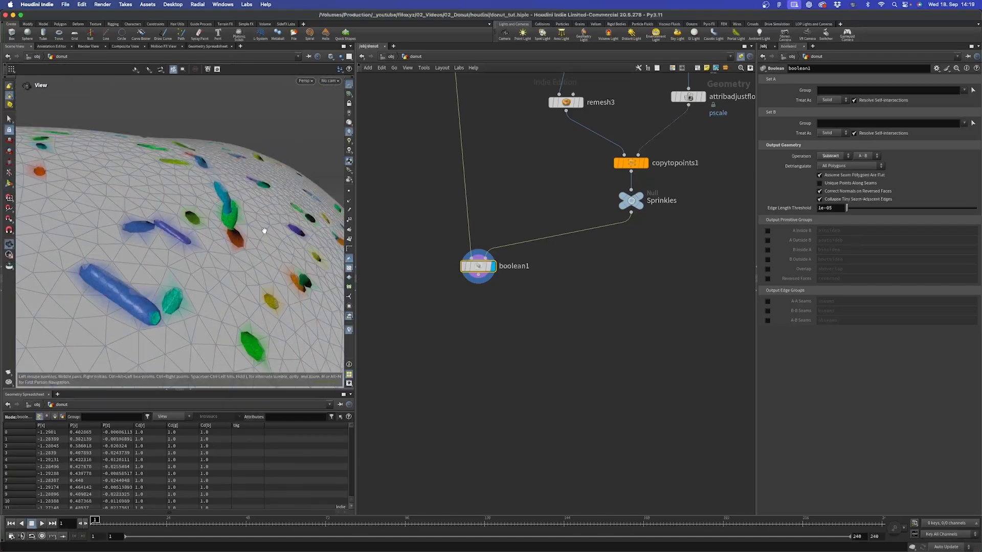
pyautogui.scroll(-5, 263, 230)
pyautogui.moveTo(262, 230); pyautogui.dragTo(175, 259)
pyautogui.moveTo(166, 266); pyautogui.dragTo(239, 228, button='right')
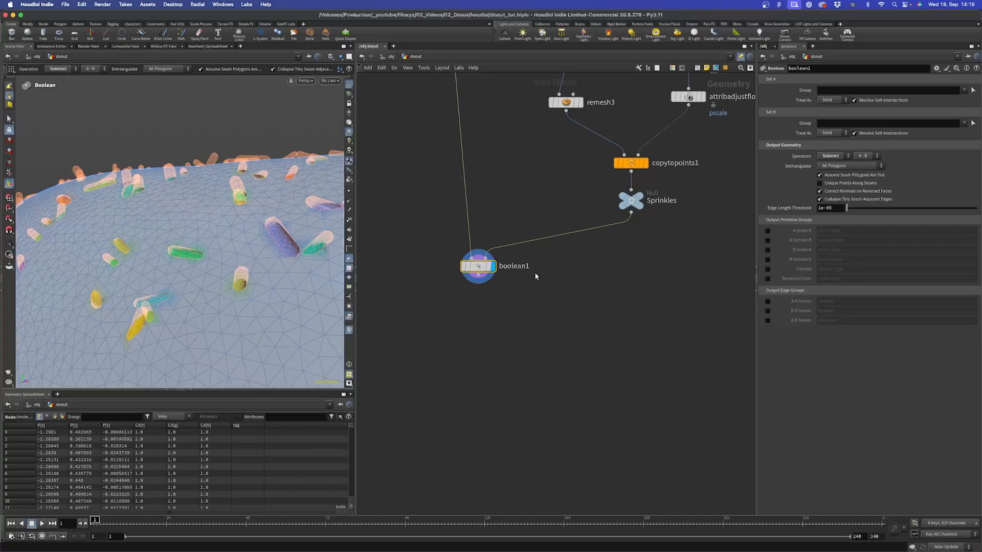
# Add a Smooth node after the Boolean, display it, and set its strength to 50.
pyautogui.press('Tab')
pyautogui.write('smo')
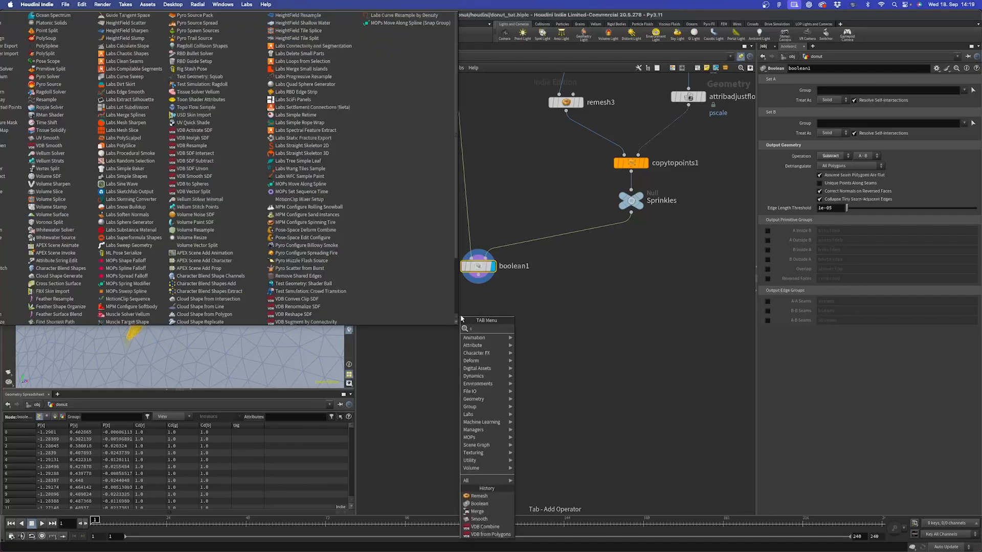
pyautogui.press('Return')
pyautogui.click(496, 325)
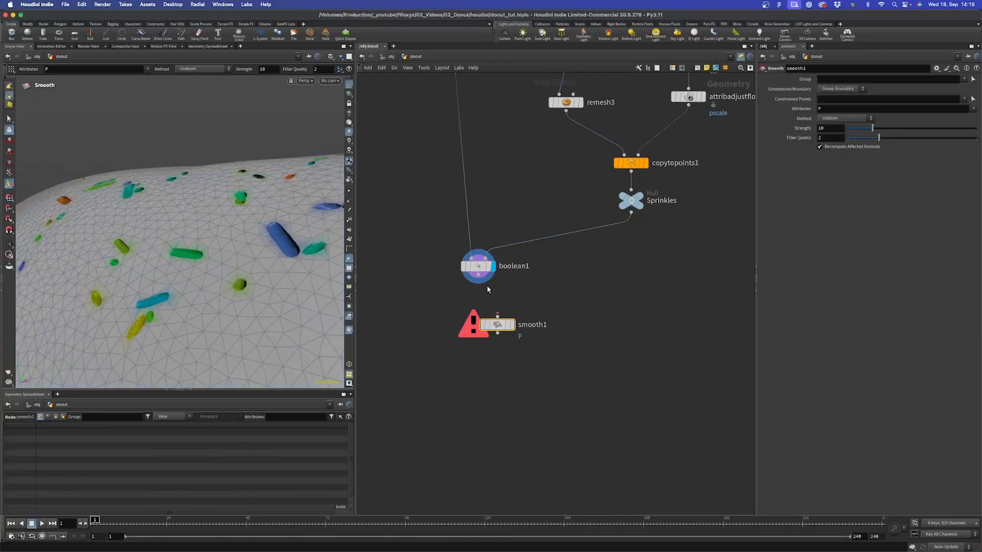
pyautogui.moveTo(498, 328); pyautogui.dragTo(481, 308)
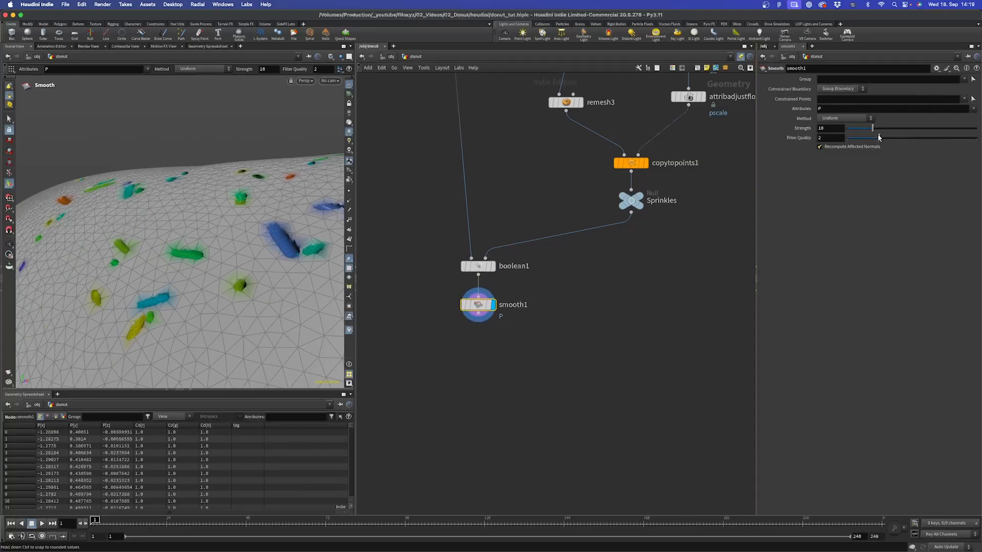
pyautogui.moveTo(845, 130); pyautogui.dragTo(958, 133)
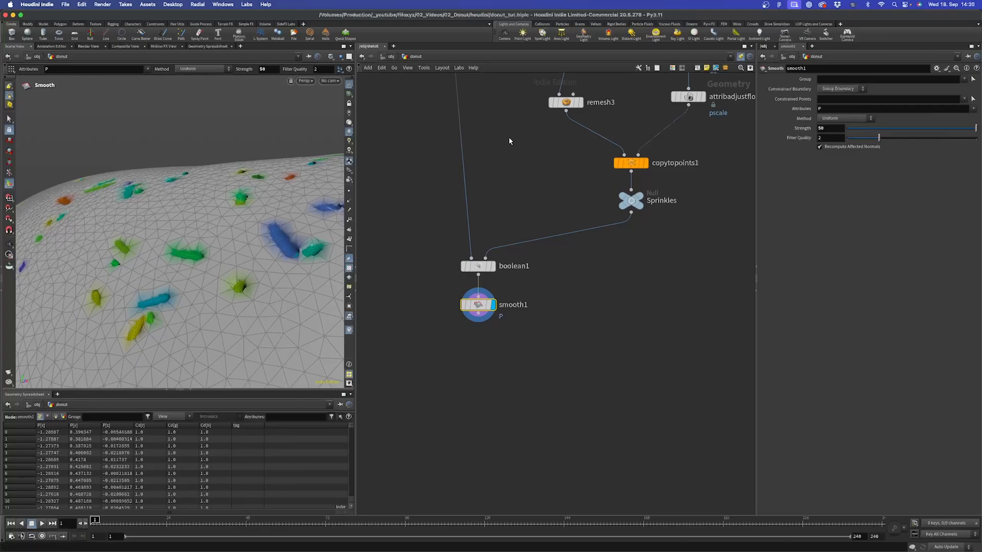
pyautogui.press('Escape')
pyautogui.moveTo(212, 259); pyautogui.dragTo(176, 239)
pyautogui.press('Return')
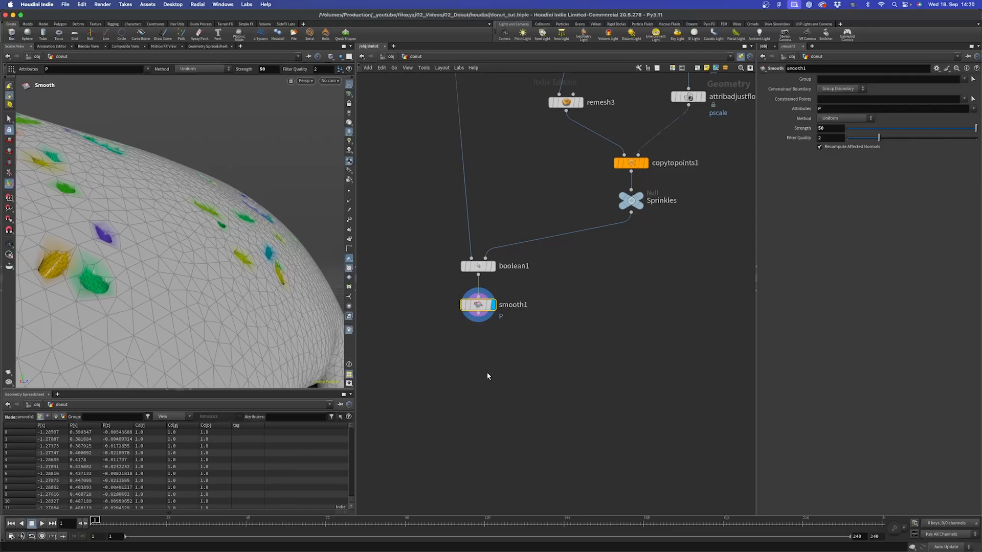
# Add a Merge node combining the smoothed glazing with the Sprinkles null and display it.
pyautogui.scroll(-5, 487, 376)
pyautogui.press('Tab')
pyautogui.write('merge')
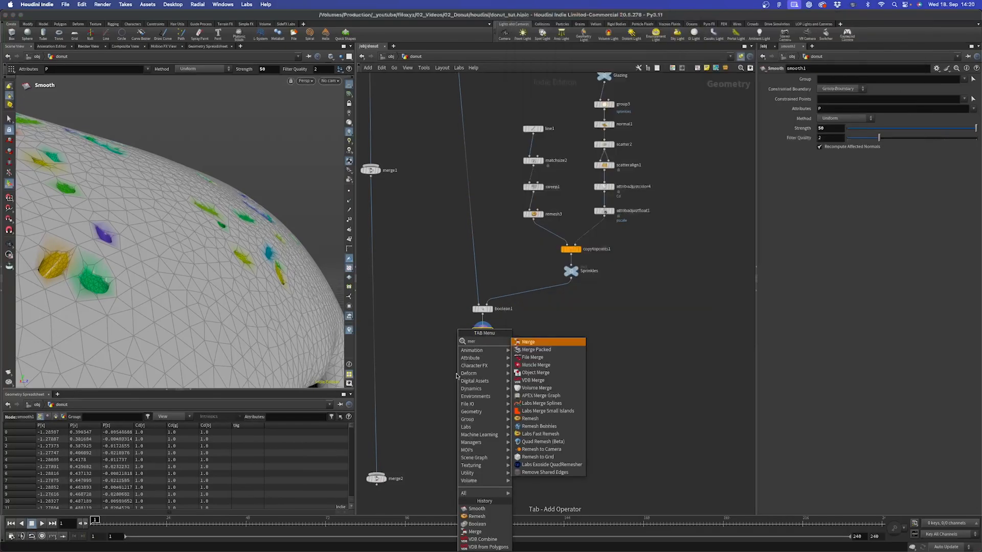
pyautogui.press('Return')
pyautogui.click(500, 386)
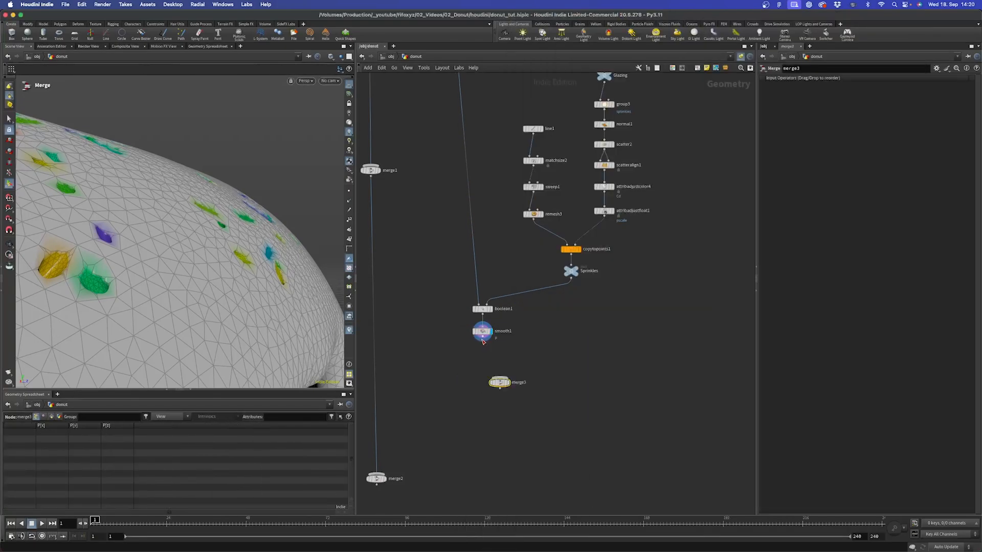
pyautogui.moveTo(571, 279); pyautogui.dragTo(517, 392)
pyautogui.click(510, 383)
# Examine up close how the merged sprinkles sit in the smoothed dents of the glazing.
pyautogui.press('Escape')
pyautogui.moveTo(219, 234); pyautogui.dragTo(200, 204)
pyautogui.press('Return')
pyautogui.press('Escape')
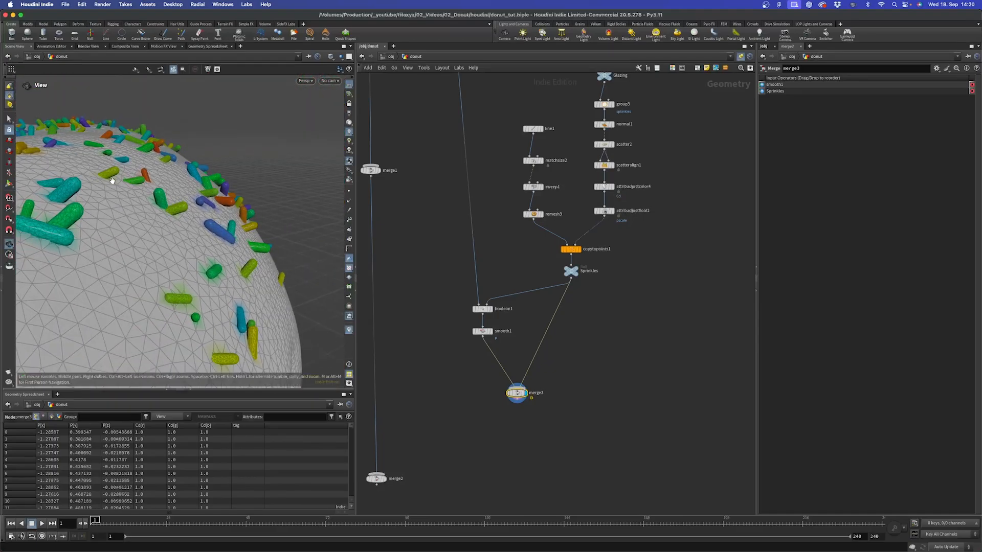
pyautogui.moveTo(58, 192); pyautogui.dragTo(247, 302)
pyautogui.moveTo(122, 257); pyautogui.dragTo(204, 228, button='right')
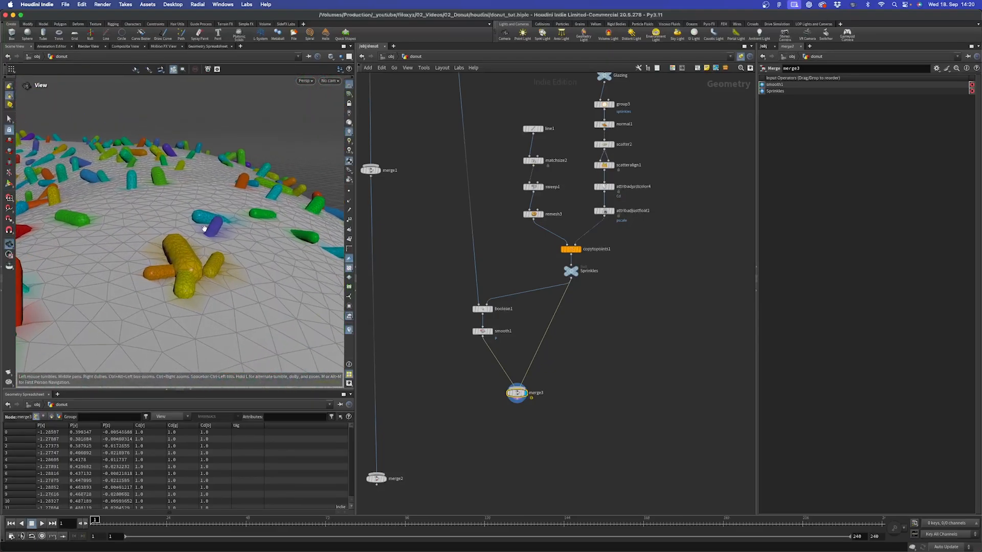
pyautogui.moveTo(188, 267); pyautogui.dragTo(96, 281)
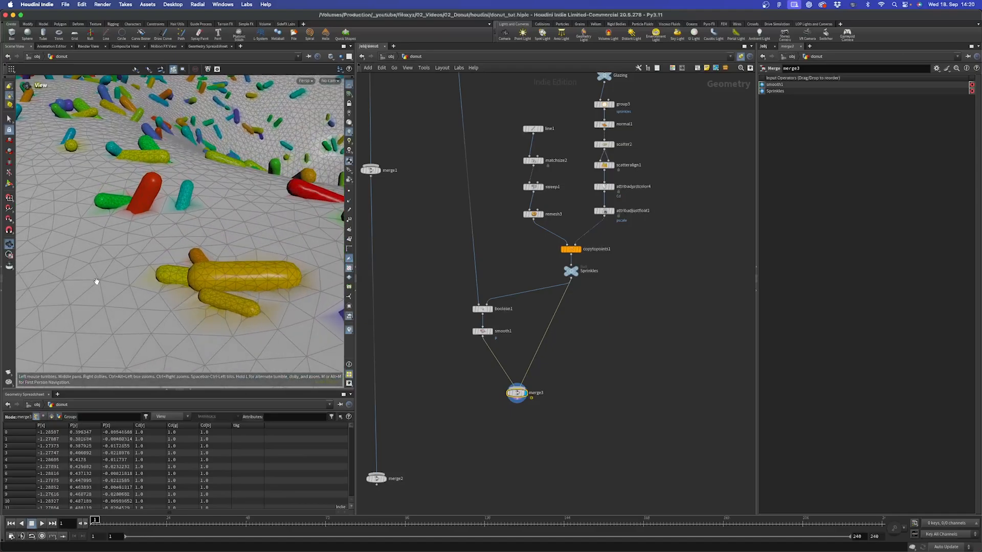
pyautogui.moveTo(159, 291); pyautogui.dragTo(178, 301, button='right')
# Set the target size of the glazing's Remesh node after Convert VDB to 0.01.
pyautogui.scroll(10, 470, 247)
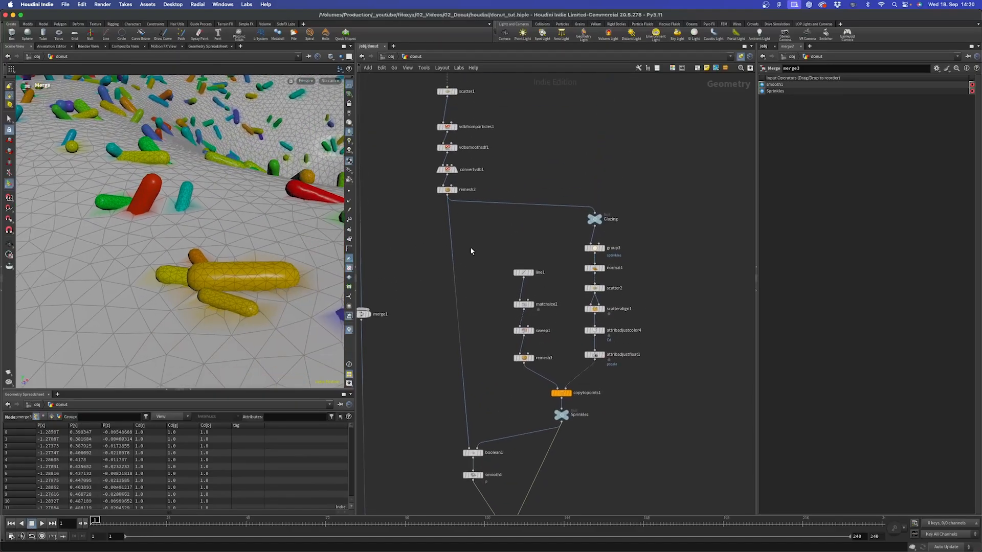
pyautogui.scroll(3, 431, 268)
pyautogui.click(462, 235)
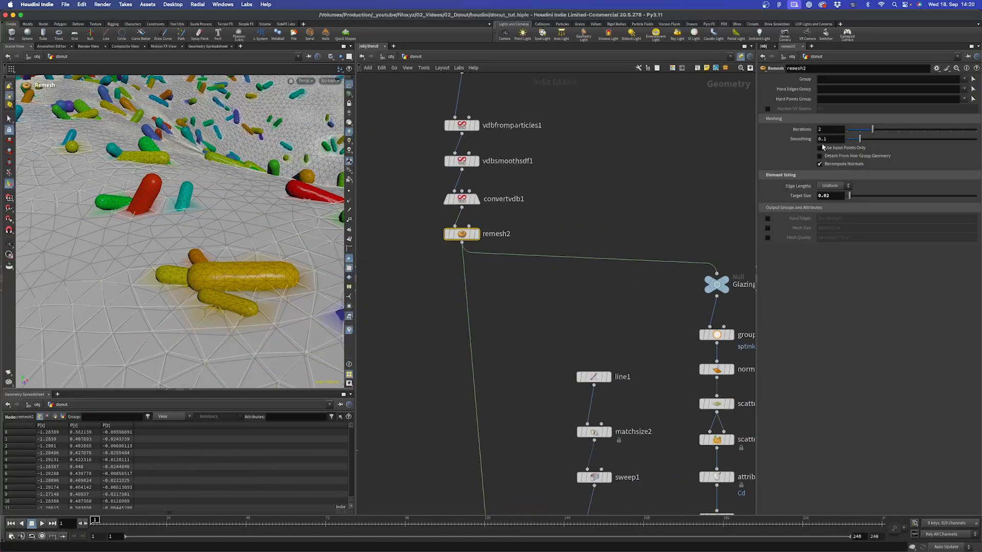
pyautogui.press('Return')
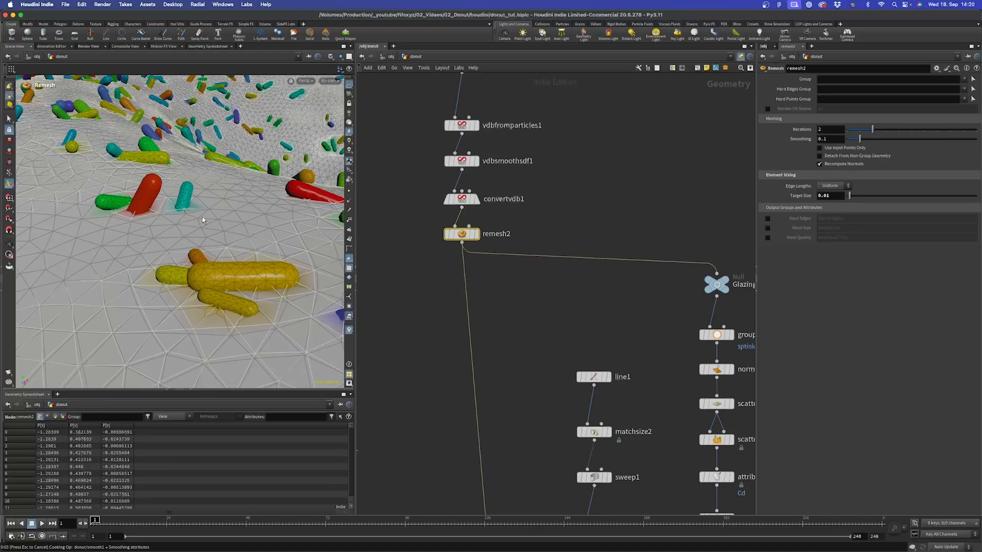
# Examine the finer glazing mesh and the sprinkle contact areas from several angles and distances.
pyautogui.moveTo(204, 216)
pyautogui.keyDown('alt'); pyautogui.mouseDown(button='right')
pyautogui.moveTo(153, 273)
pyautogui.moveTo(196, 218)
pyautogui.mouseUp(button='right'); pyautogui.keyUp('alt')
pyautogui.keyDown('alt'); pyautogui.moveTo(162, 241); pyautogui.dragTo(202, 269); pyautogui.keyUp('alt')
pyautogui.keyDown('alt'); pyautogui.moveTo(202, 269); pyautogui.dragTo(124, 284, button='right'); pyautogui.keyUp('alt')
pyautogui.keyDown('alt'); pyautogui.moveTo(125, 285); pyautogui.dragTo(143, 276); pyautogui.keyUp('alt')
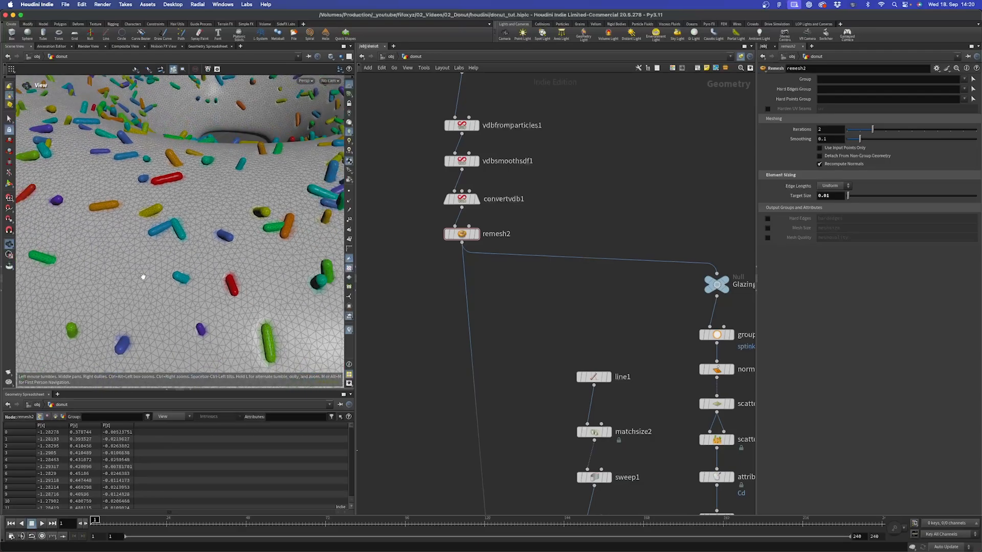
pyautogui.keyDown('alt'); pyautogui.moveTo(143, 276); pyautogui.dragTo(217, 200, button='right'); pyautogui.keyUp('alt')
pyautogui.keyDown('alt'); pyautogui.moveTo(217, 199); pyautogui.dragTo(244, 210); pyautogui.keyUp('alt')
pyautogui.keyDown('alt'); pyautogui.moveTo(243, 210); pyautogui.dragTo(120, 303, button='right'); pyautogui.keyUp('alt')
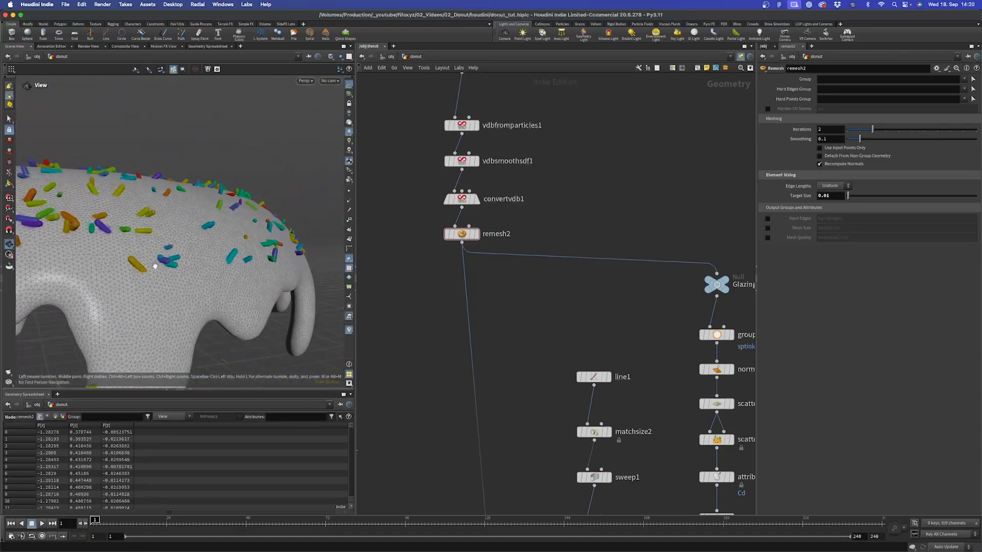
pyautogui.keyDown('alt'); pyautogui.moveTo(155, 265); pyautogui.dragTo(86, 259); pyautogui.keyUp('alt')
pyautogui.keyDown('alt'); pyautogui.moveTo(85, 259); pyautogui.dragTo(197, 223, button='right'); pyautogui.keyUp('alt')
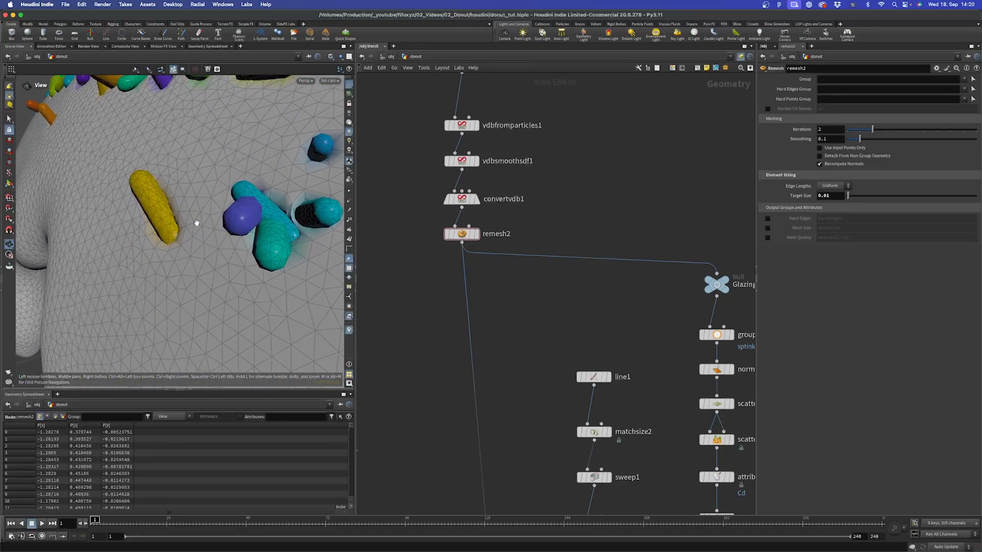
pyautogui.moveTo(197, 223)
pyautogui.keyDown('alt'); pyautogui.mouseDown()
pyautogui.moveTo(175, 212)
pyautogui.moveTo(206, 209)
pyautogui.mouseUp(); pyautogui.keyUp('alt')
pyautogui.keyDown('alt'); pyautogui.moveTo(211, 209); pyautogui.dragTo(178, 242, button='right'); pyautogui.keyUp('alt')
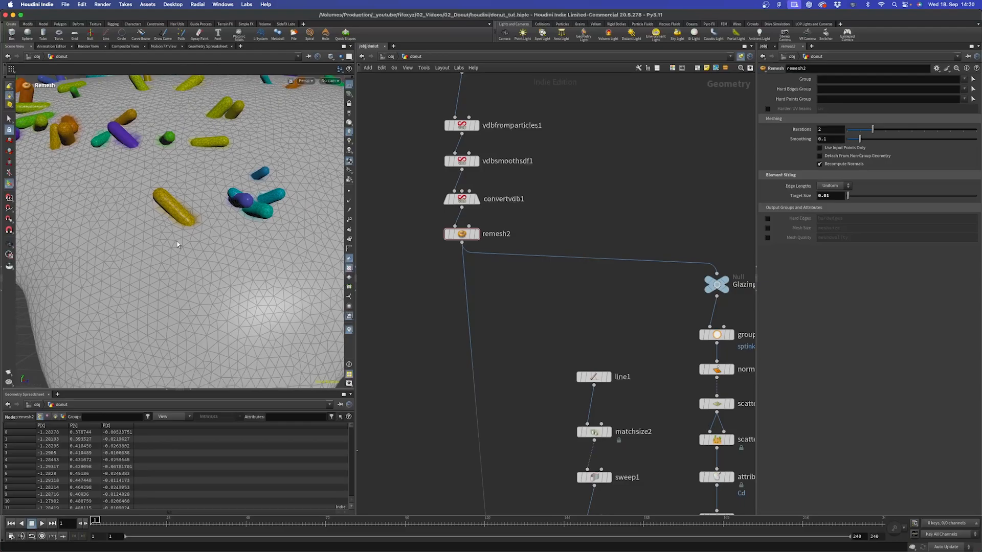
pyautogui.keyDown('alt'); pyautogui.moveTo(177, 245); pyautogui.dragTo(126, 277); pyautogui.keyUp('alt')
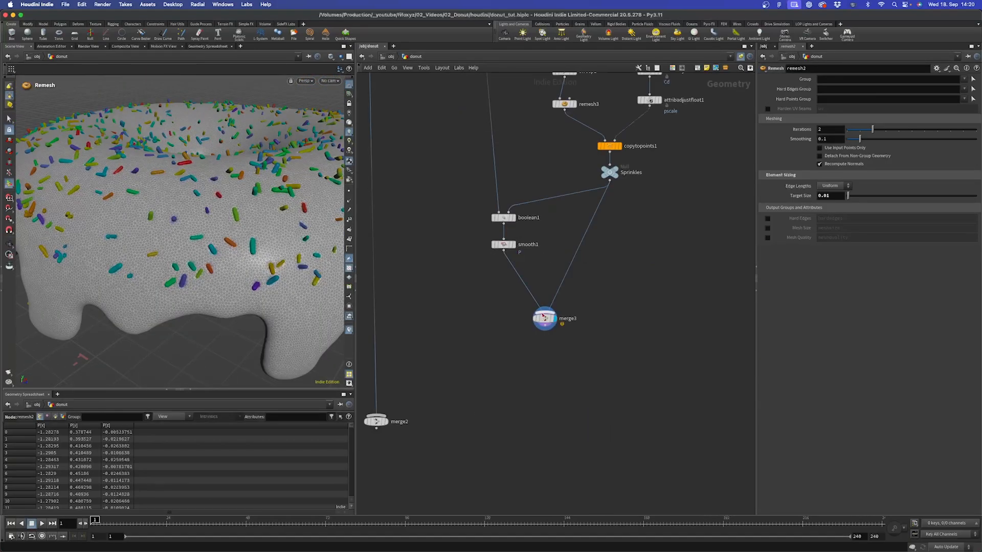
# Detach the Glazing null from the remeshed glazing, reconnect it after the Smooth node, and display it.
pyautogui.moveTo(543, 316); pyautogui.dragTo(604, 387)
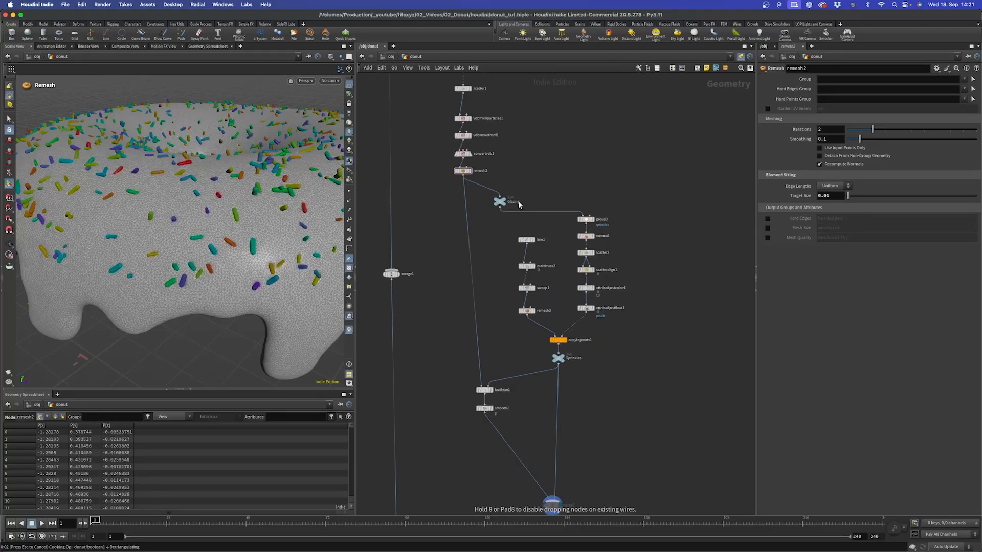
pyautogui.moveTo(436, 428); pyautogui.dragTo(427, 296, button='middle')
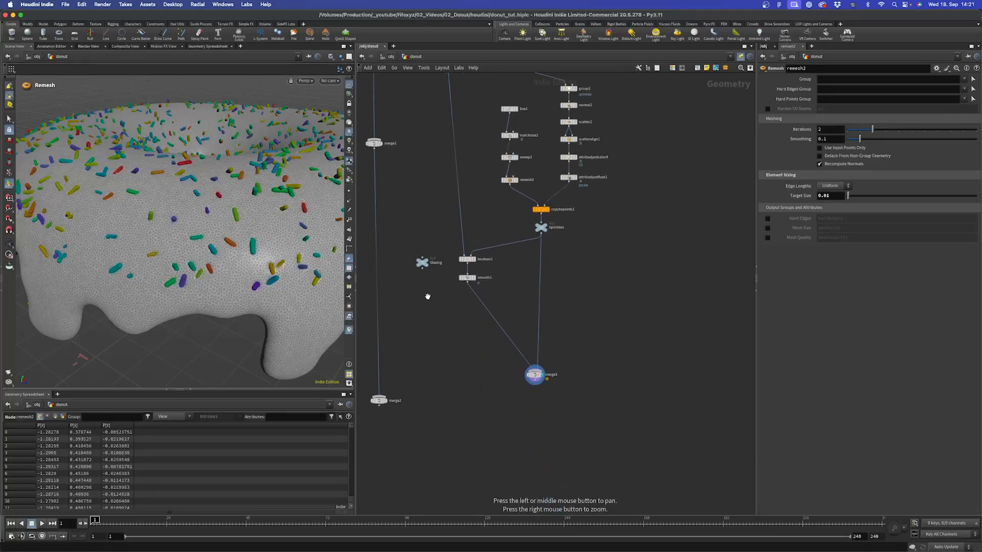
pyautogui.scroll(4, 428, 289)
pyautogui.moveTo(420, 248); pyautogui.dragTo(492, 371)
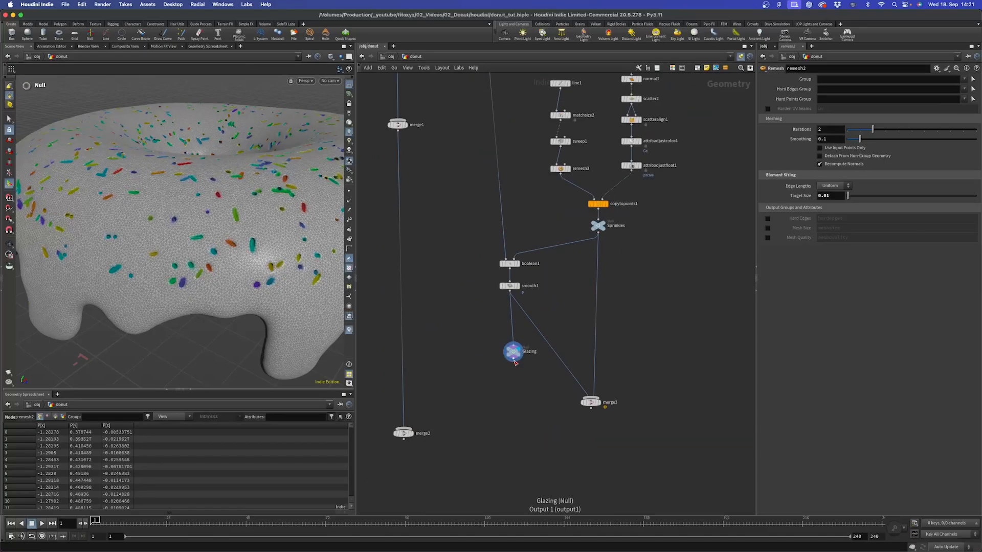
# Connect the Glazing and Sprinkles nulls to merge2, delete the redundant merge3 node, and tidy the Boolean branch.
pyautogui.moveTo(512, 360); pyautogui.dragTo(406, 425)
pyautogui.moveTo(596, 236); pyautogui.dragTo(404, 430)
pyautogui.moveTo(513, 352); pyautogui.dragTo(464, 286)
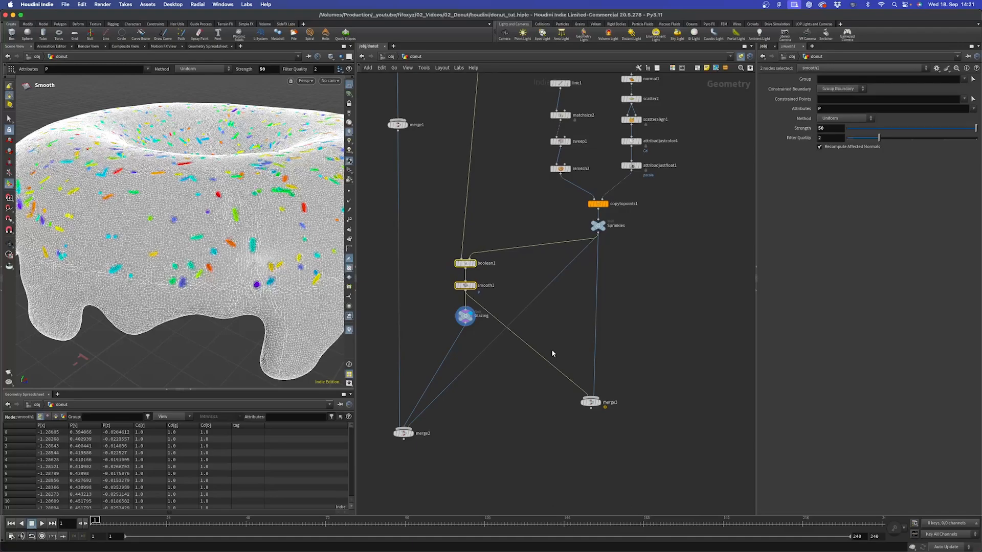
pyautogui.click(590, 402)
pyautogui.press('Delete')
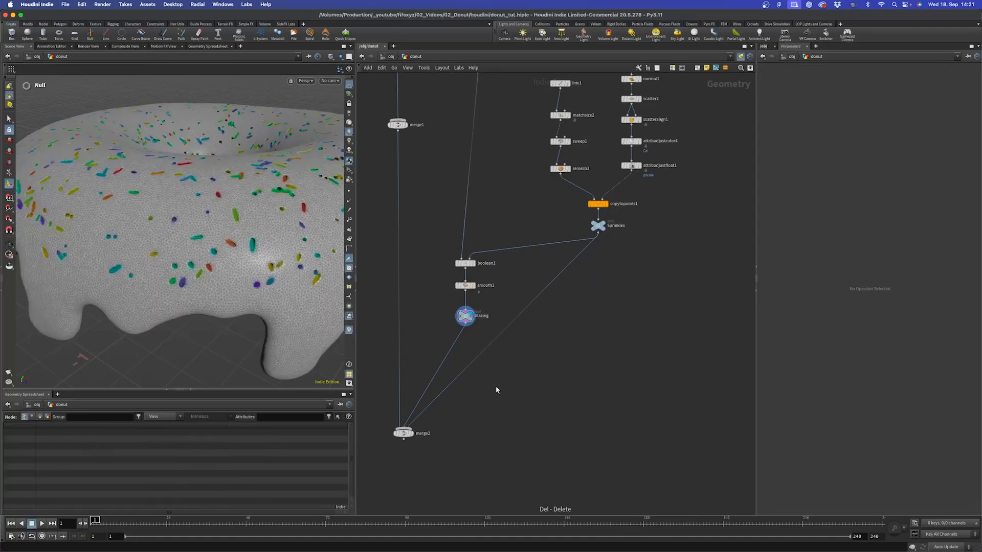
pyautogui.moveTo(465, 316); pyautogui.dragTo(465, 334)
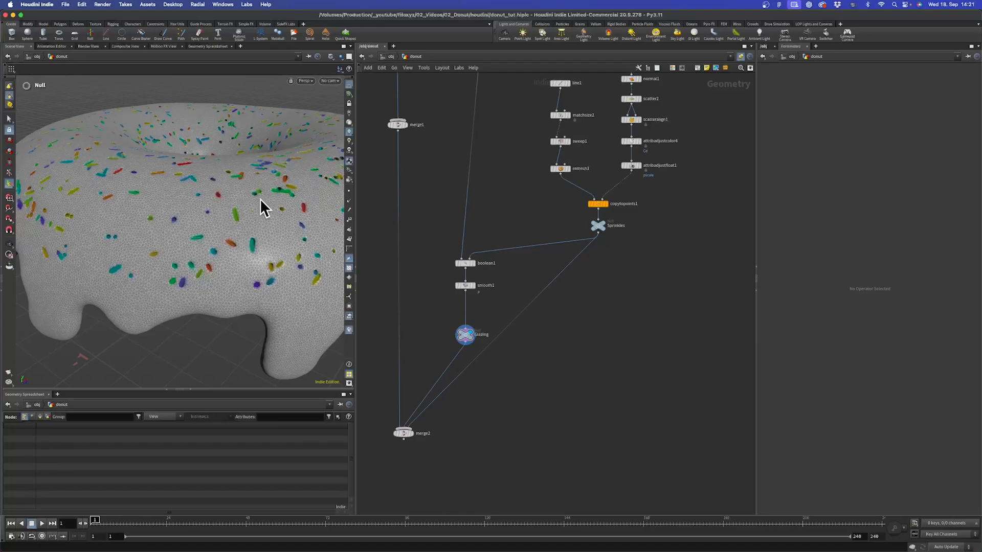
pyautogui.press('space')
pyautogui.scroll(-4, 263, 203)
pyautogui.moveTo(208, 215); pyautogui.dragTo(216, 204)
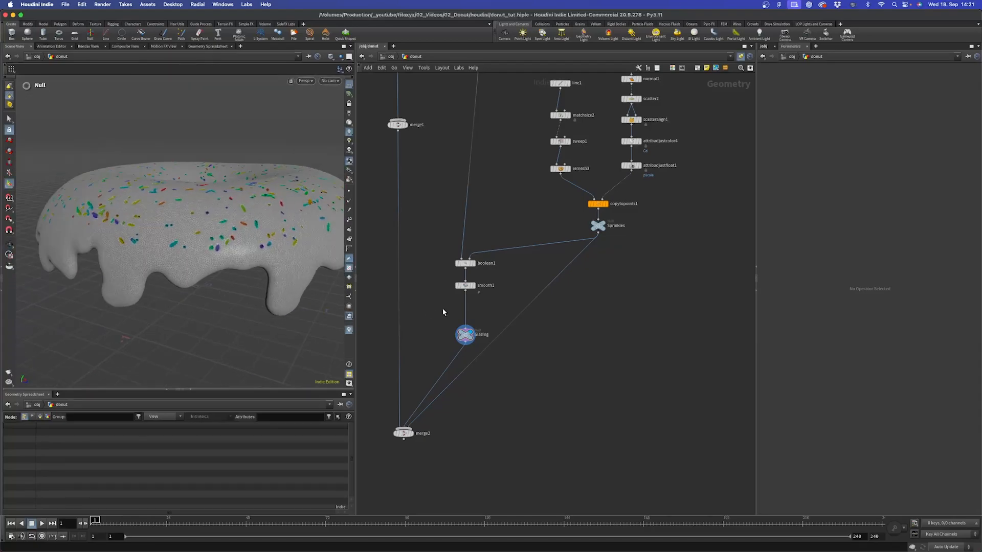
# Insert a Color node between the Smooth node and the Glazing null.
pyautogui.press('Tab')
pyautogui.write('color')
pyautogui.press('Return')
pyautogui.click(447, 309)
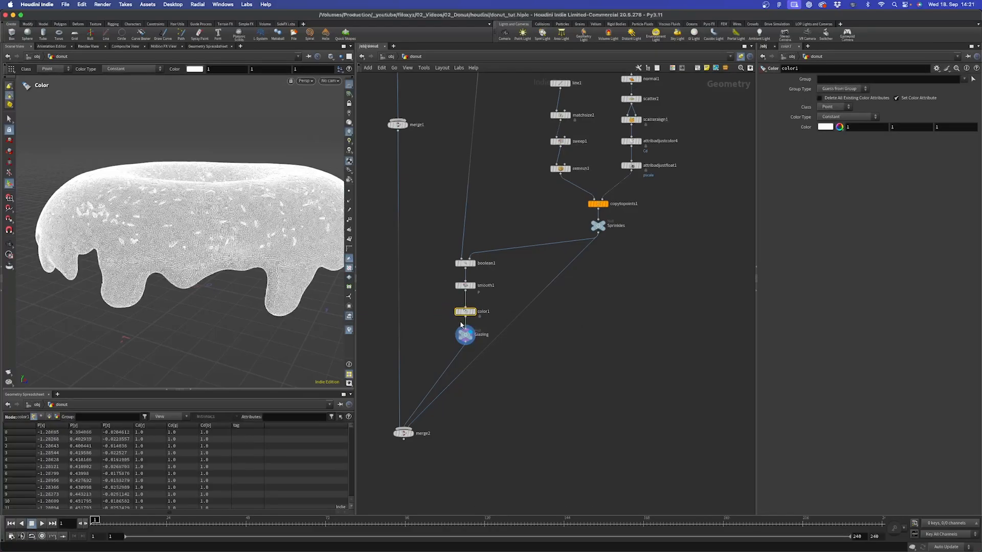
# Try a dark brown glazing color of 0.04, 0.02656, 0.01312 on the Color node and check it on the donut.
pyautogui.click(827, 125)
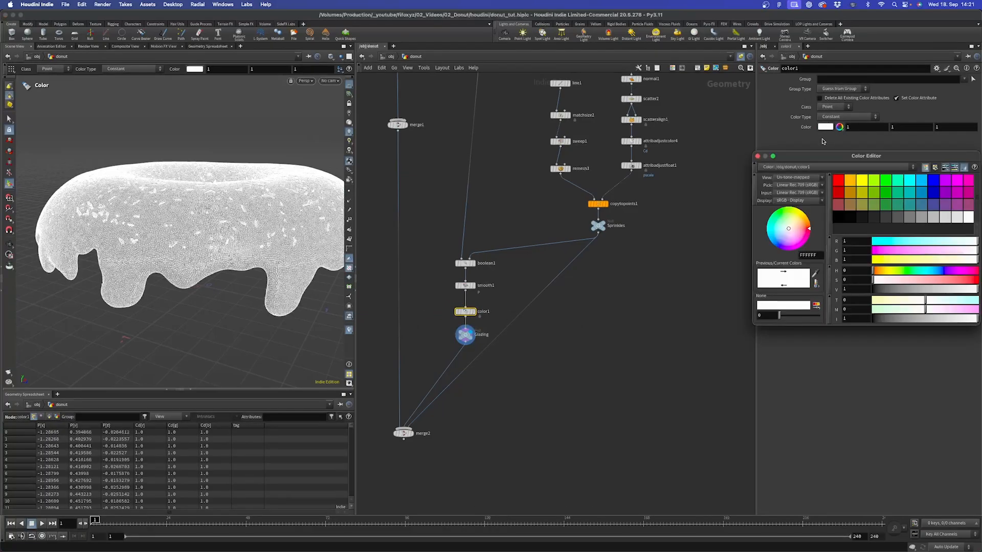
pyautogui.moveTo(851, 162); pyautogui.dragTo(591, 162)
pyautogui.click(594, 210)
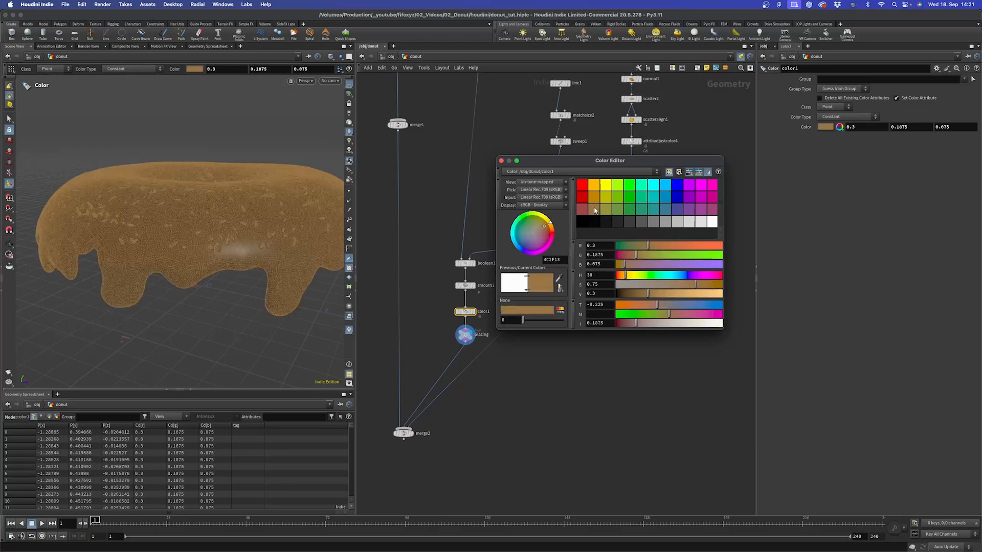
pyautogui.moveTo(622, 297); pyautogui.dragTo(622, 296)
pyautogui.moveTo(696, 287)
pyautogui.mouseDown()
pyautogui.moveTo(670, 286)
pyautogui.moveTo(687, 286)
pyautogui.mouseUp()
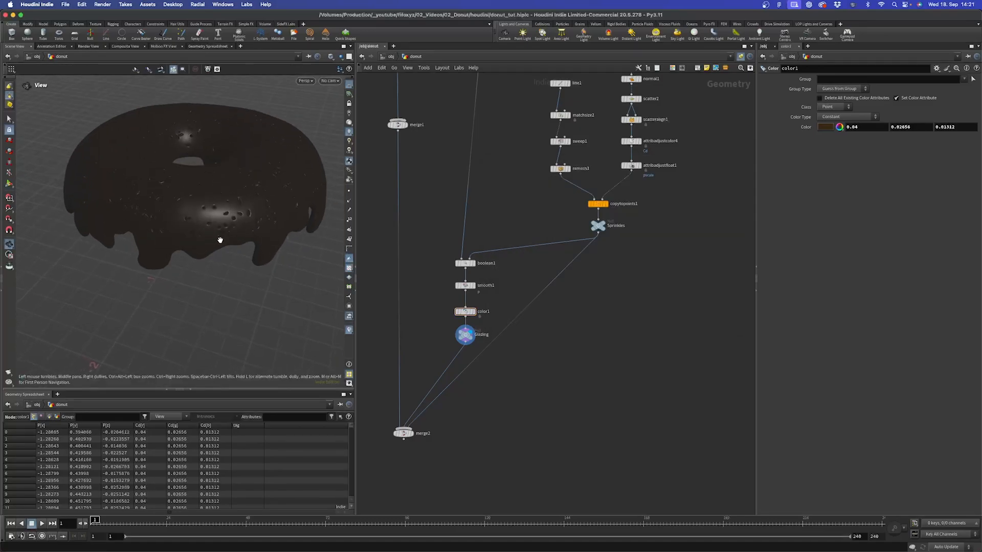
pyautogui.moveTo(219, 237)
pyautogui.mouseDown()
pyautogui.moveTo(228, 265)
pyautogui.moveTo(214, 248)
pyautogui.mouseUp()
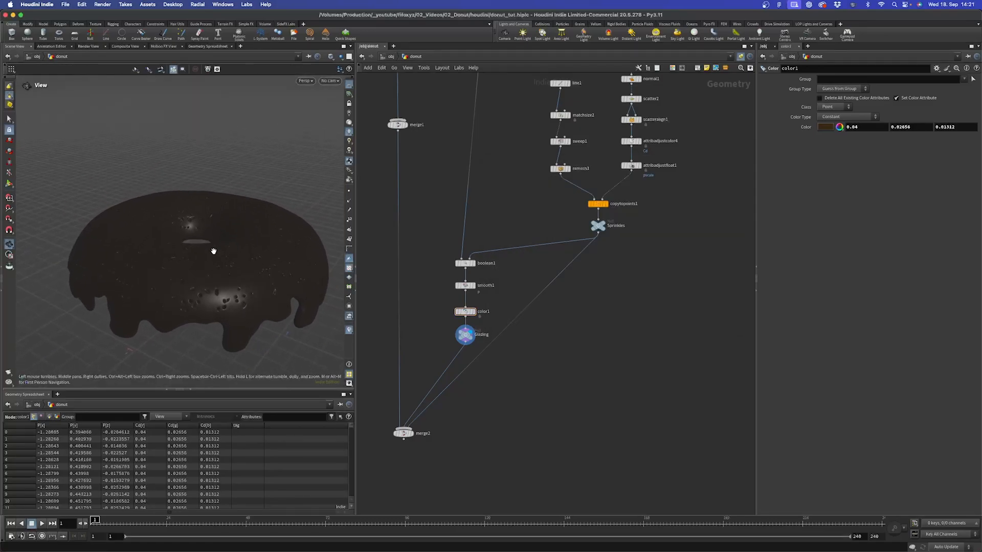
pyautogui.press('Return')
# Set the glazing's Color node to a light pink of 0.934, 0.445, 1 and close the color editor.
pyautogui.click(824, 127)
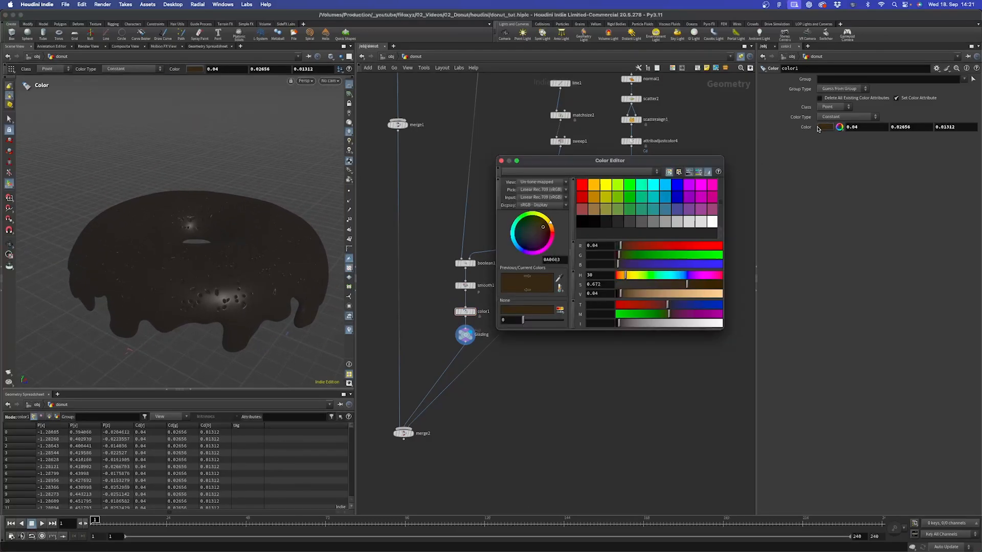
pyautogui.click(691, 185)
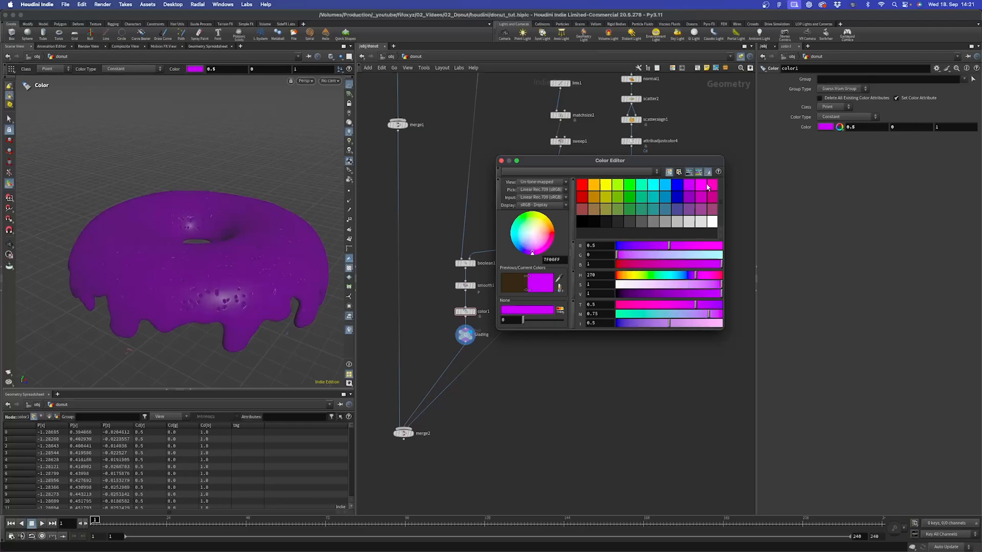
pyautogui.moveTo(619, 256); pyautogui.dragTo(715, 249)
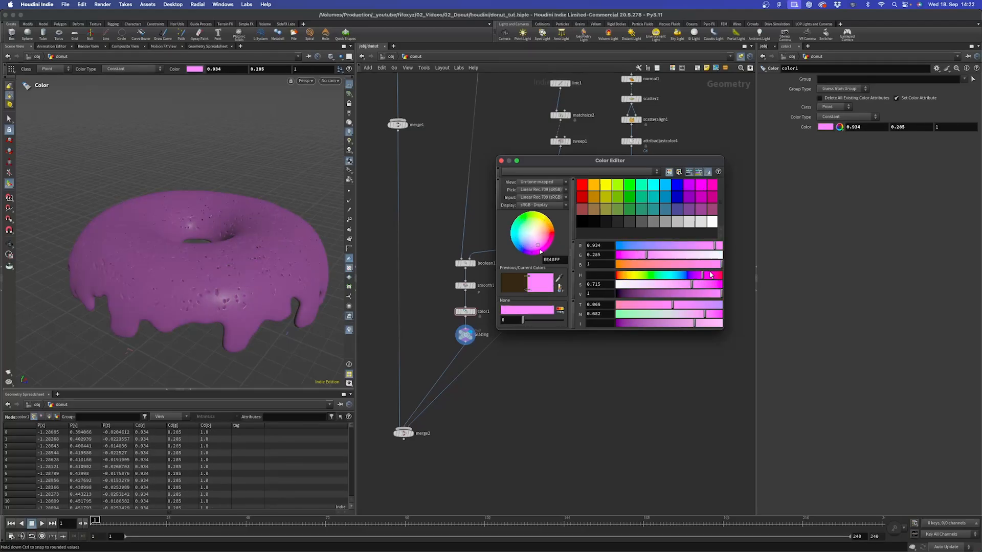
pyautogui.moveTo(647, 255); pyautogui.dragTo(664, 257)
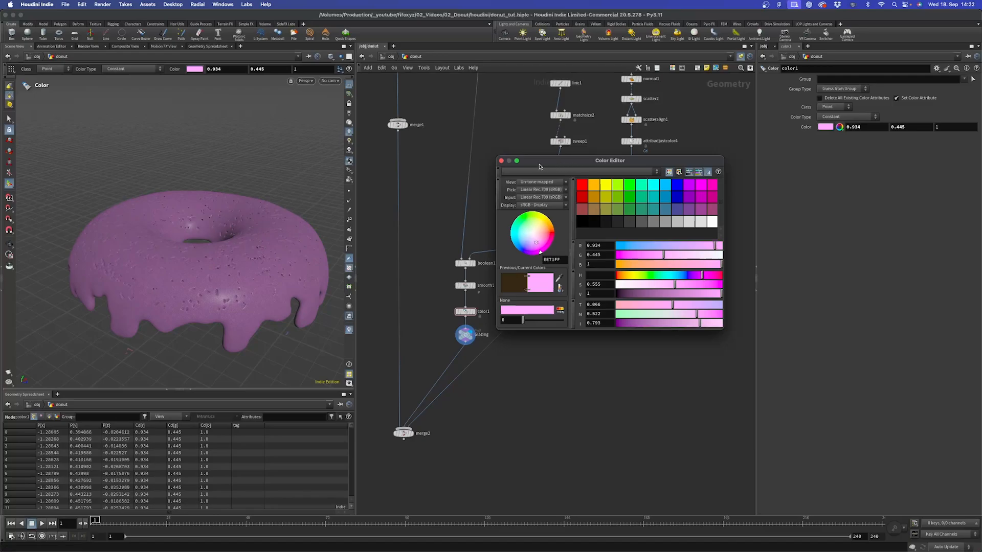
pyautogui.click(501, 161)
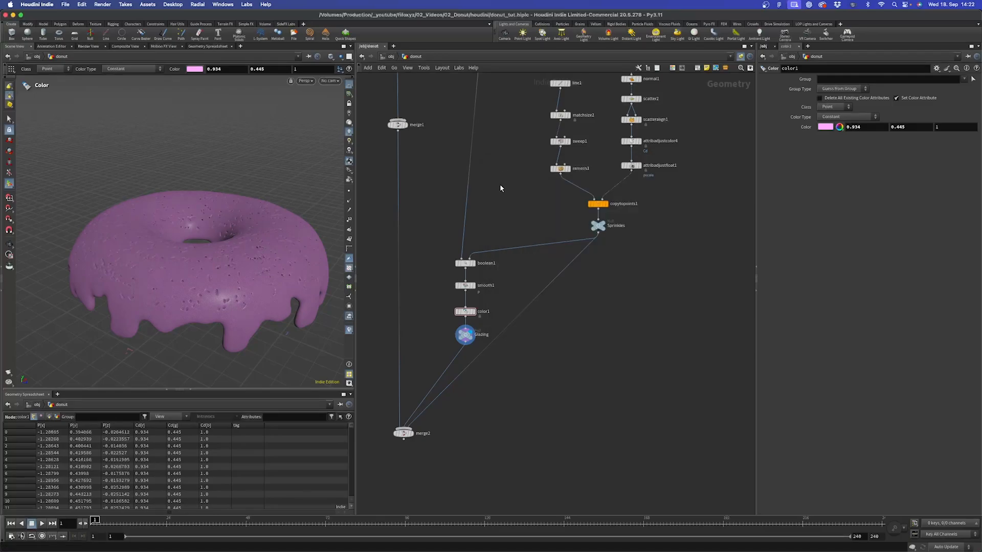
# Display the merge2 node and view the complete donut with its glazing and sprinkles.
pyautogui.click(403, 433)
pyautogui.moveTo(197, 266); pyautogui.dragTo(222, 264)
pyautogui.press('Escape')
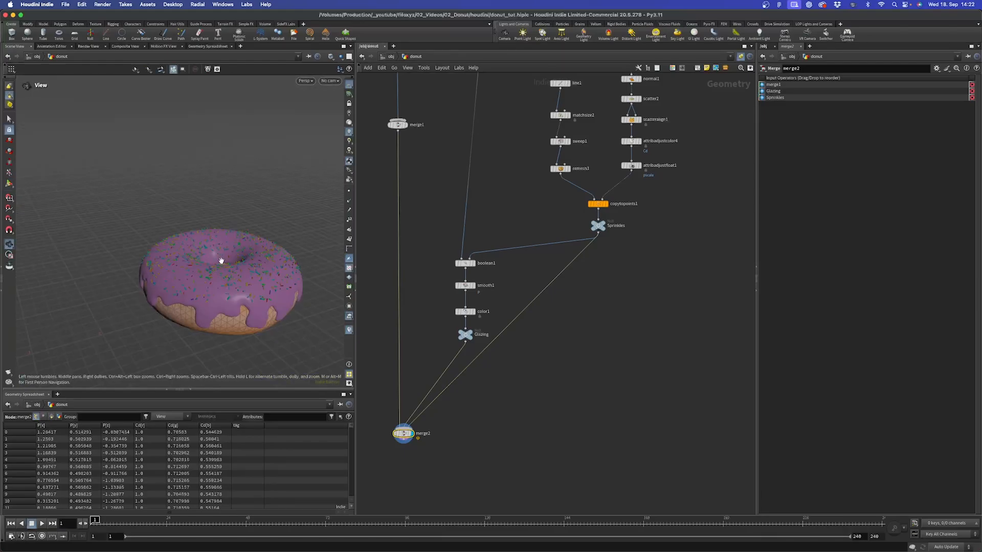